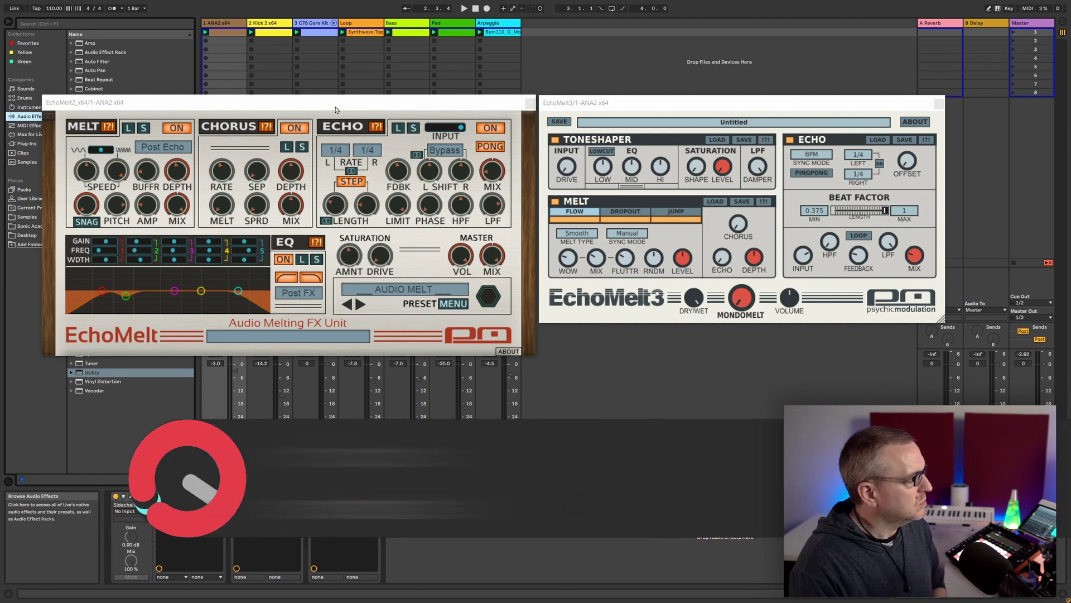
pyautogui.moveTo(311, 108); pyautogui.dragTo(311, 104)
pyautogui.moveTo(647, 106); pyautogui.dragTo(649, 101)
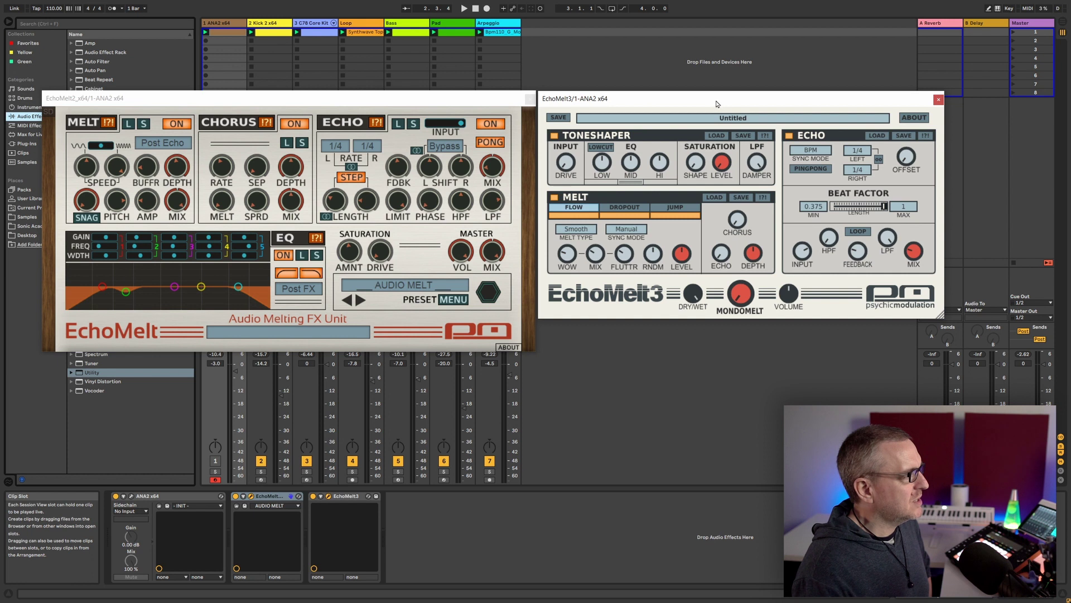
# - Enlarge the EchoMelt 3 window and line it up left, beside EchoMelt 2, both fully visible
pyautogui.moveTo(717, 104)
pyautogui.mouseDown()
pyautogui.moveTo(753, 108)
pyautogui.moveTo(716, 103)
pyautogui.mouseUp()
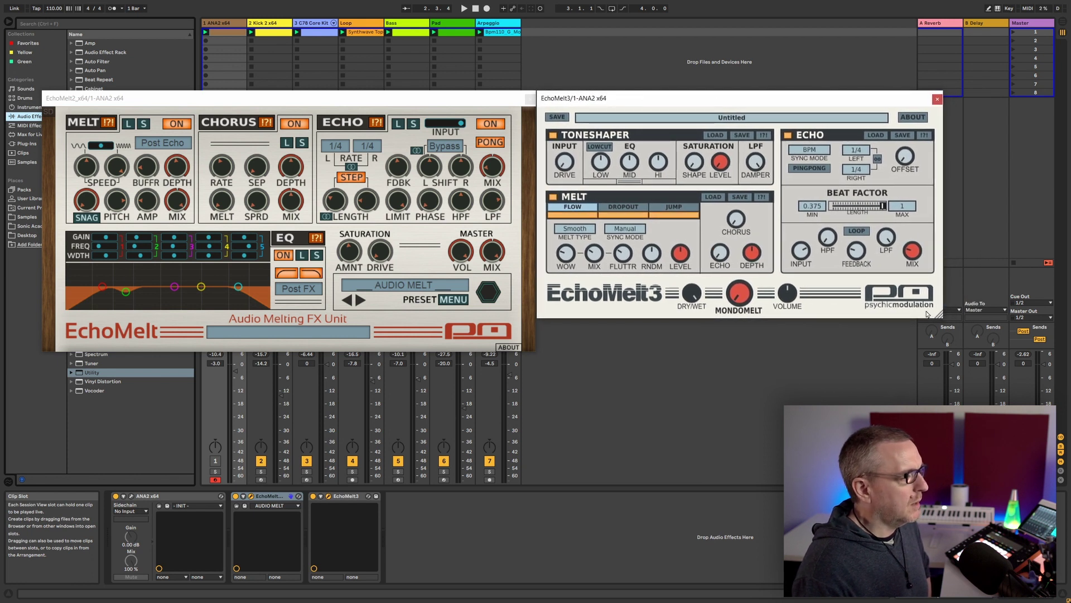
pyautogui.moveTo(936, 313); pyautogui.dragTo(1052, 375)
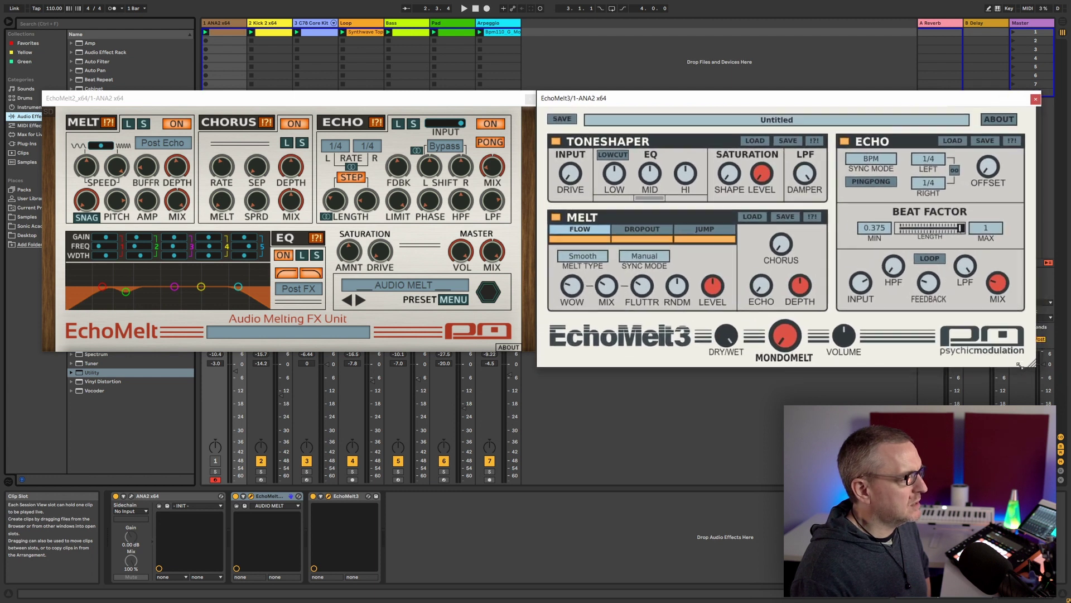
pyautogui.moveTo(477, 105); pyautogui.dragTo(447, 101)
pyautogui.moveTo(725, 99); pyautogui.dragTo(706, 94)
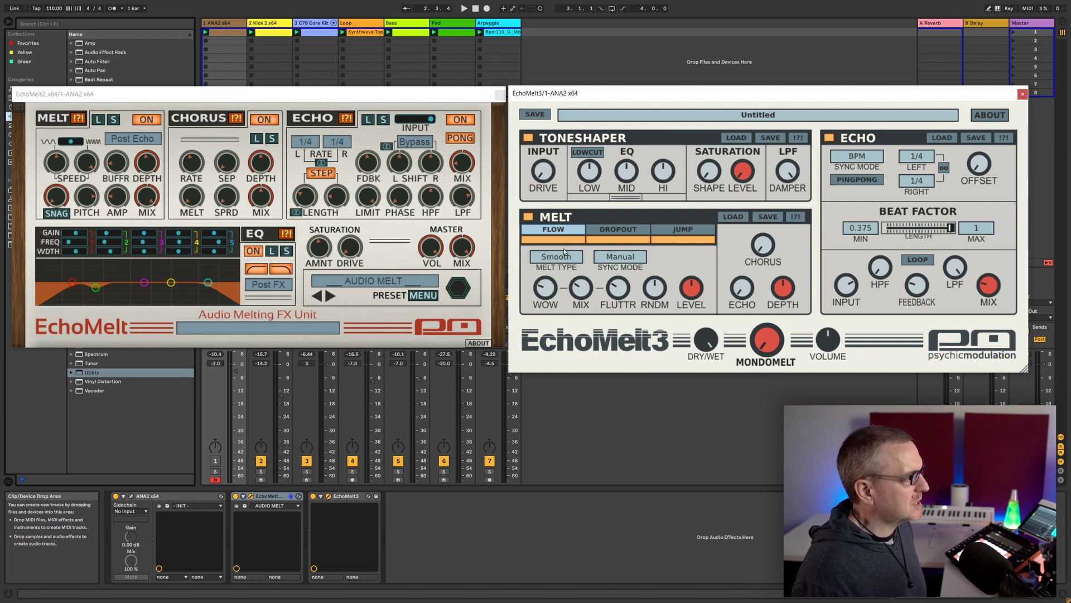
# - Keep EchoMelt 3's melt mode on Flow and reset EchoMelt 2's saturation amount to minimum
pyautogui.click(675, 229)
pyautogui.click(553, 233)
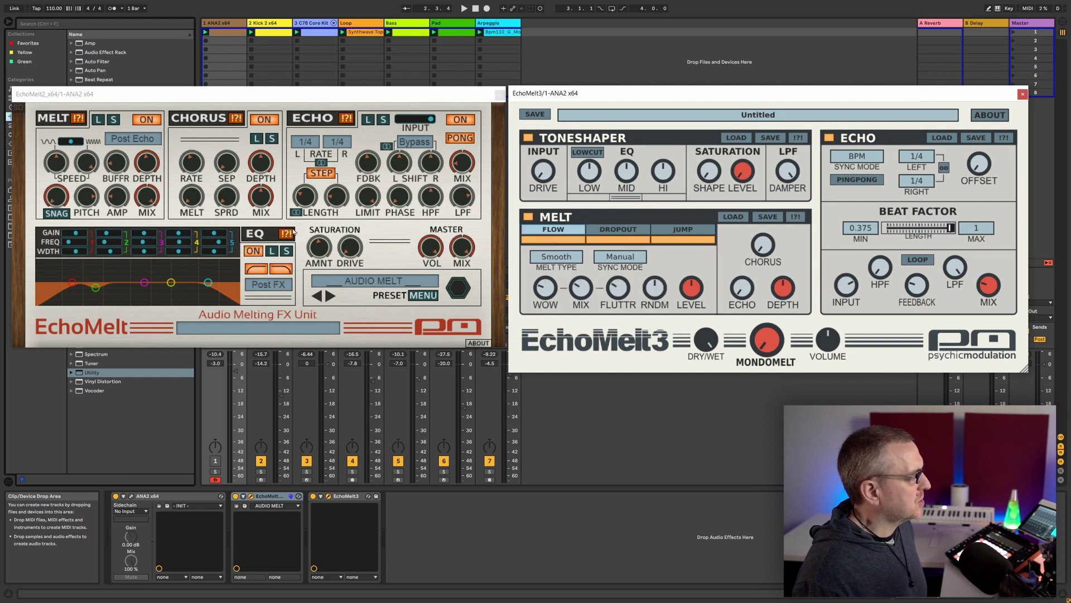
pyautogui.doubleClick(316, 246)
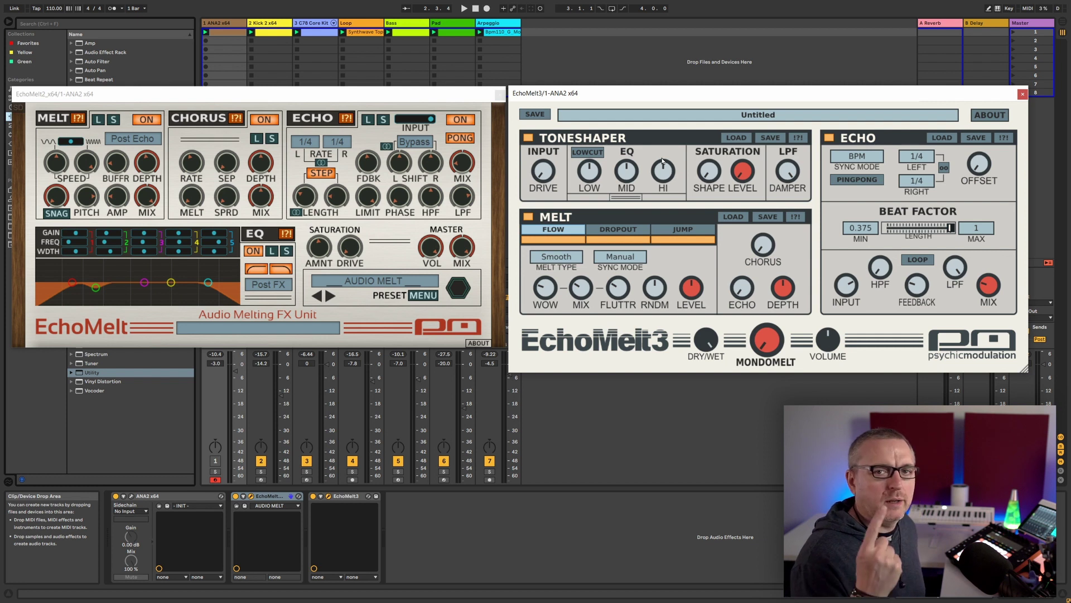
pyautogui.moveTo(759, 249)
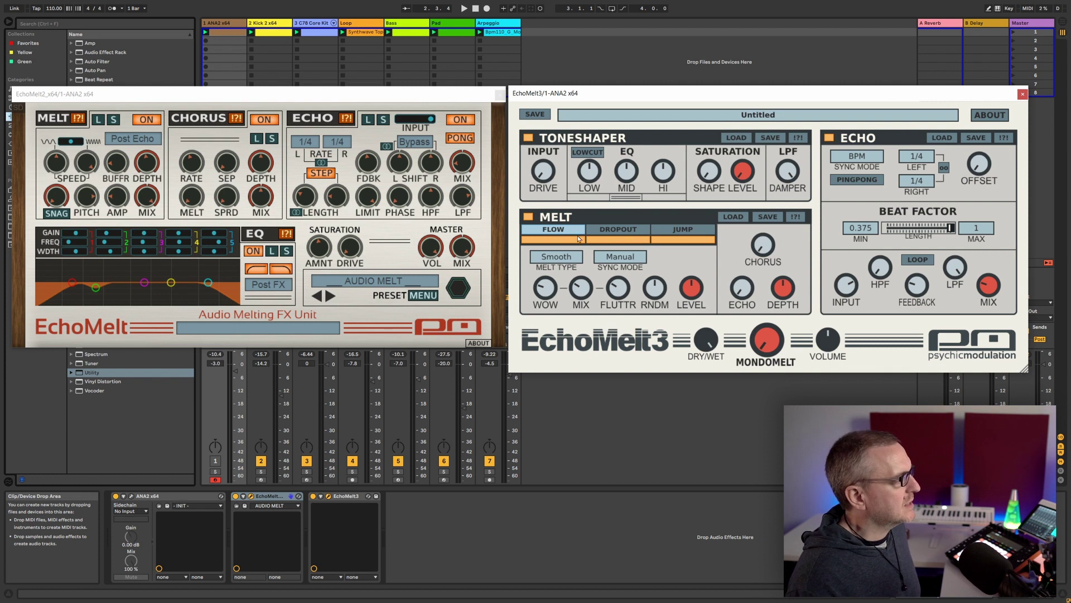
# - Close EchoMelt 2 and delete it from the ANA2 track's device chain
pyautogui.click(500, 95)
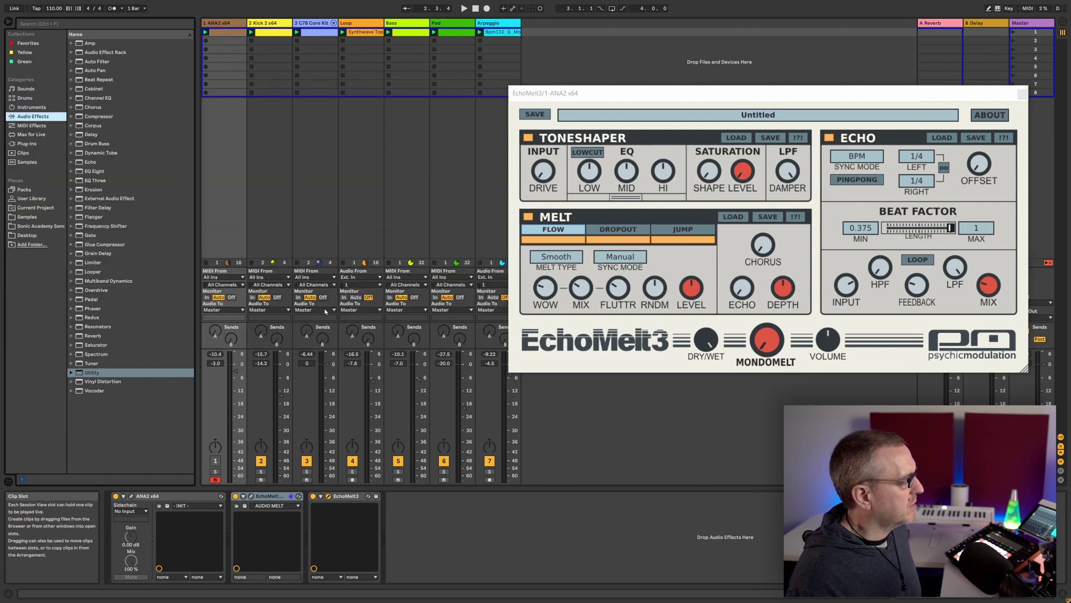
pyautogui.click(273, 496)
pyautogui.rightClick(271, 497)
pyautogui.click(334, 388)
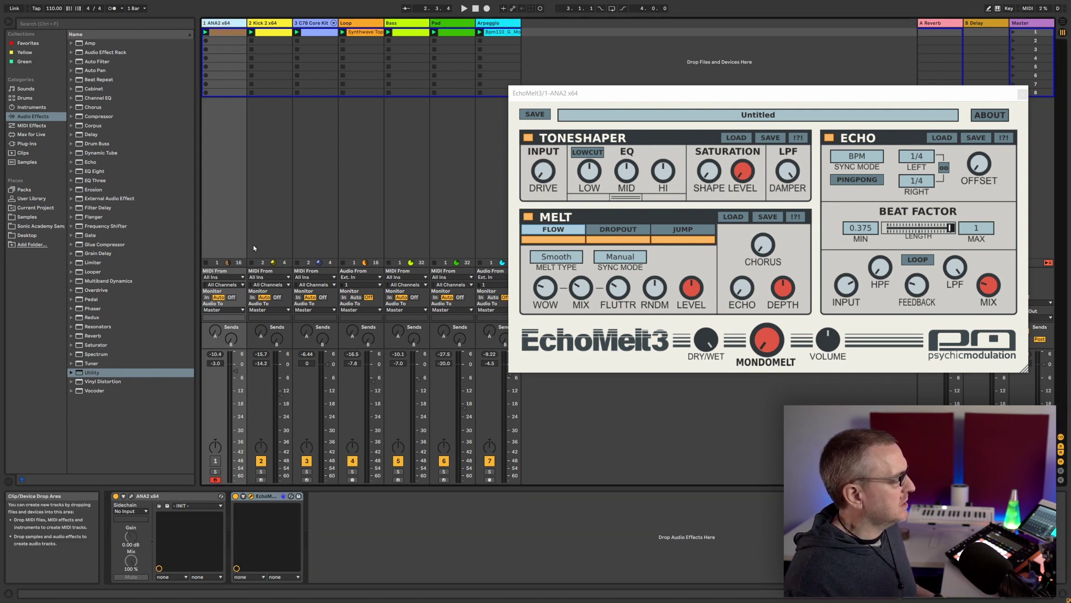
pyautogui.moveTo(759, 99); pyautogui.dragTo(730, 75)
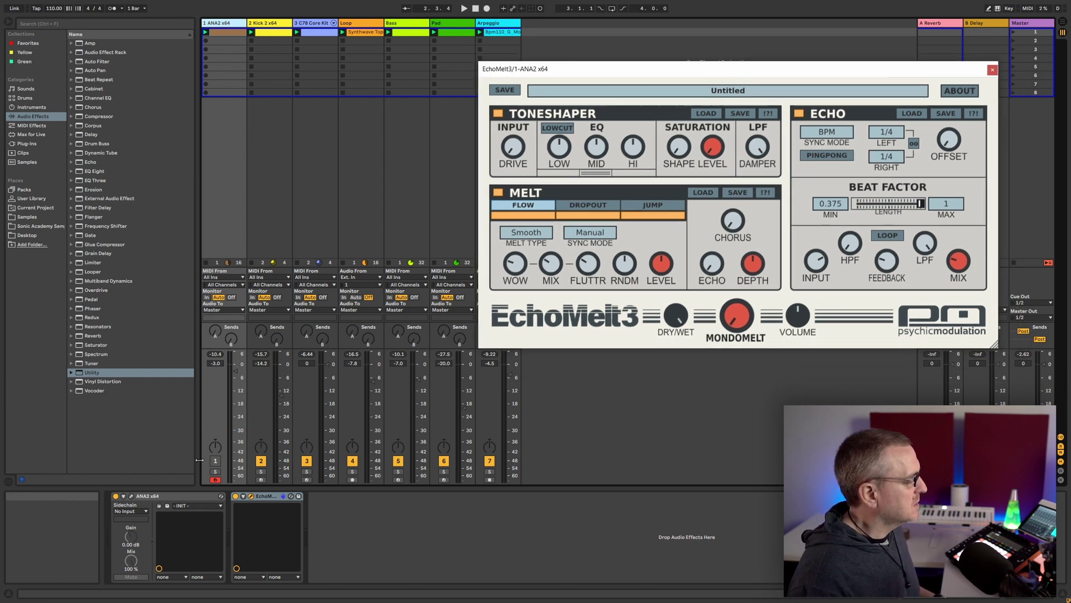
# - Solo the ANA2 track and briefly play it back
pyautogui.click(215, 471)
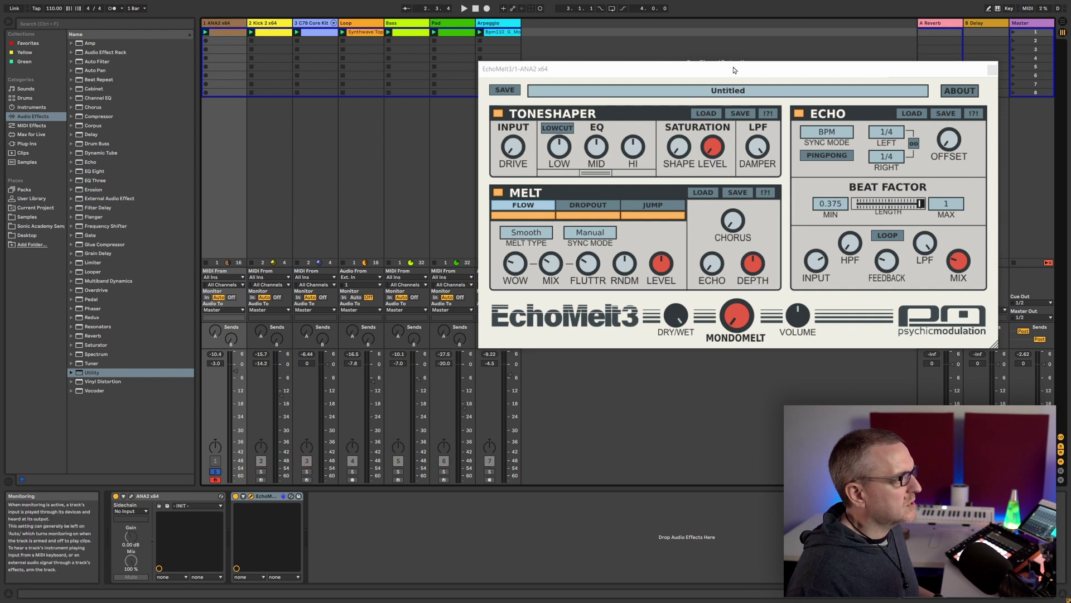
pyautogui.moveTo(737, 71); pyautogui.dragTo(664, 81)
pyautogui.press('space')
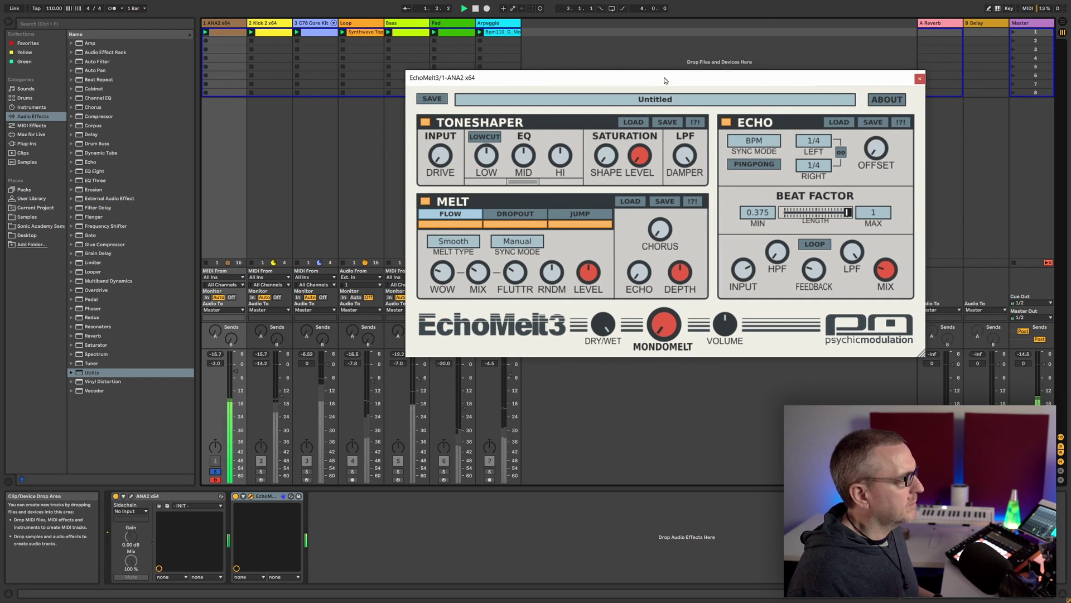
pyautogui.press('space')
# - Switch off EchoMelt 3's Melt, Toneshaper and Echo sections
pyautogui.click(429, 200)
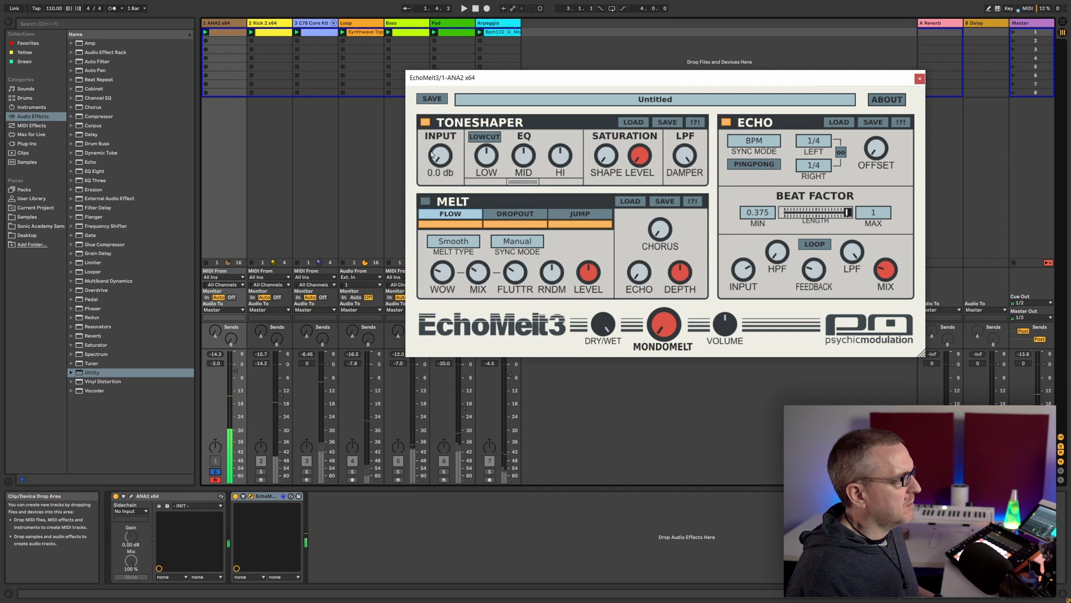
pyautogui.click(427, 123)
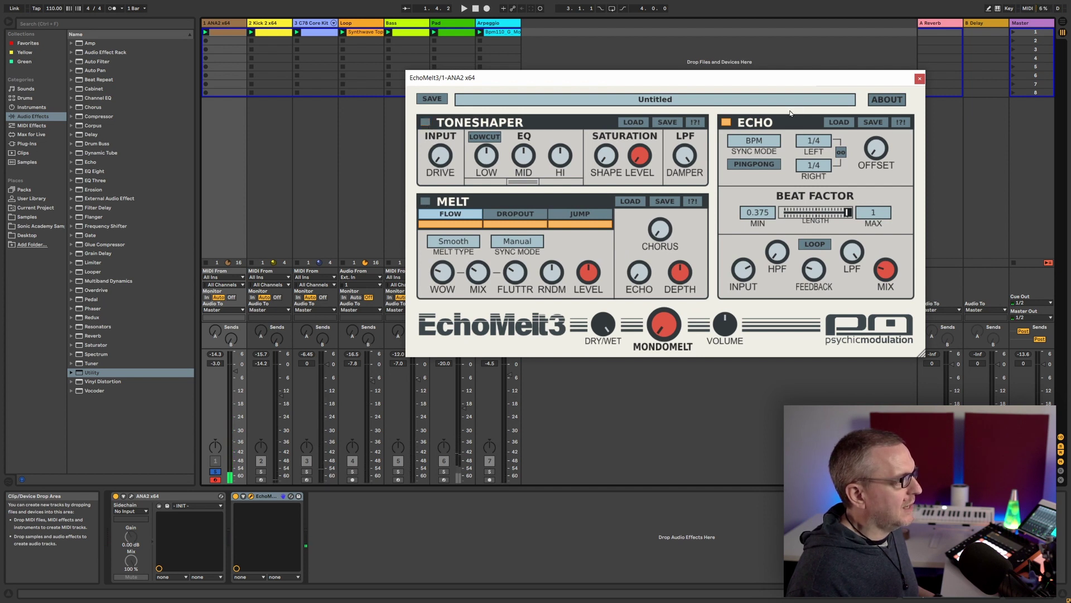
pyautogui.click(726, 123)
pyautogui.moveTo(707, 76); pyautogui.dragTo(798, 88)
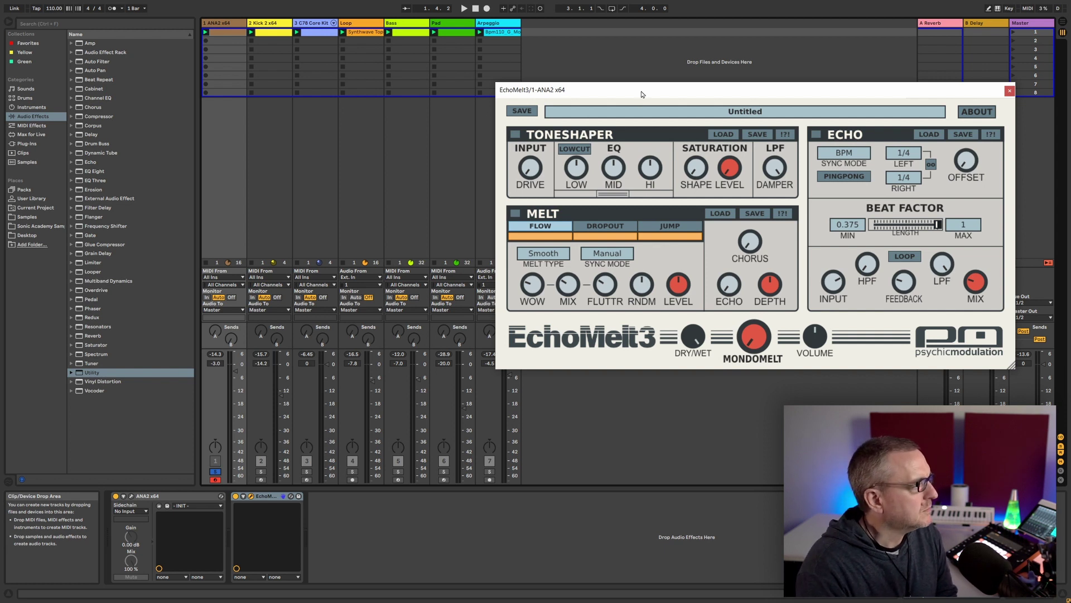
# - Turn EchoMelt 3's Toneshaper back on, raising input drive to +0.96 dB and saturation level to 14.4 %
pyautogui.moveTo(642, 93); pyautogui.dragTo(600, 100)
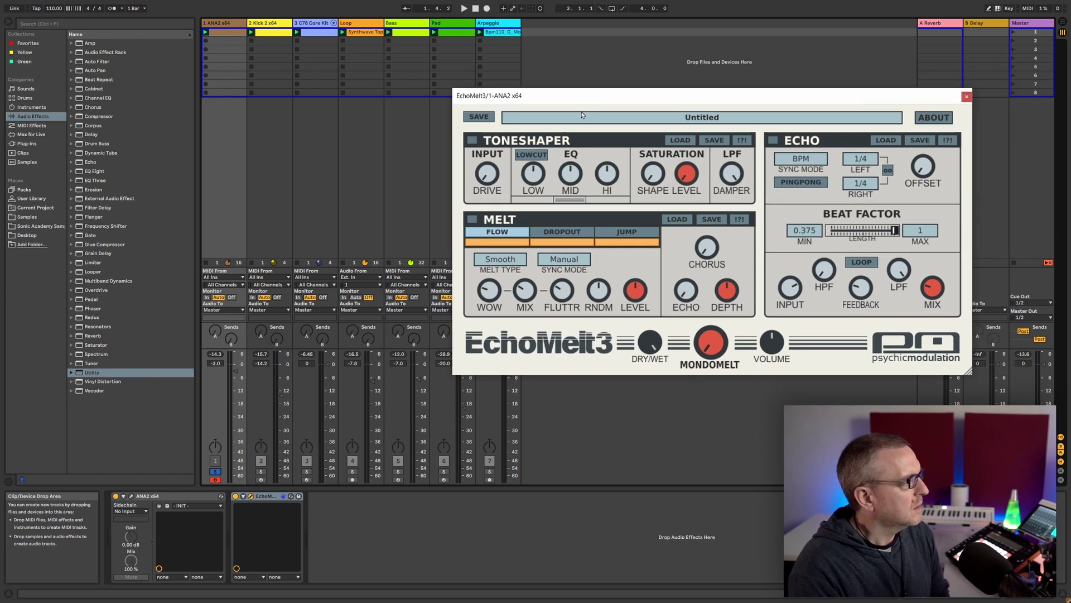
pyautogui.click(474, 141)
pyautogui.press('space')
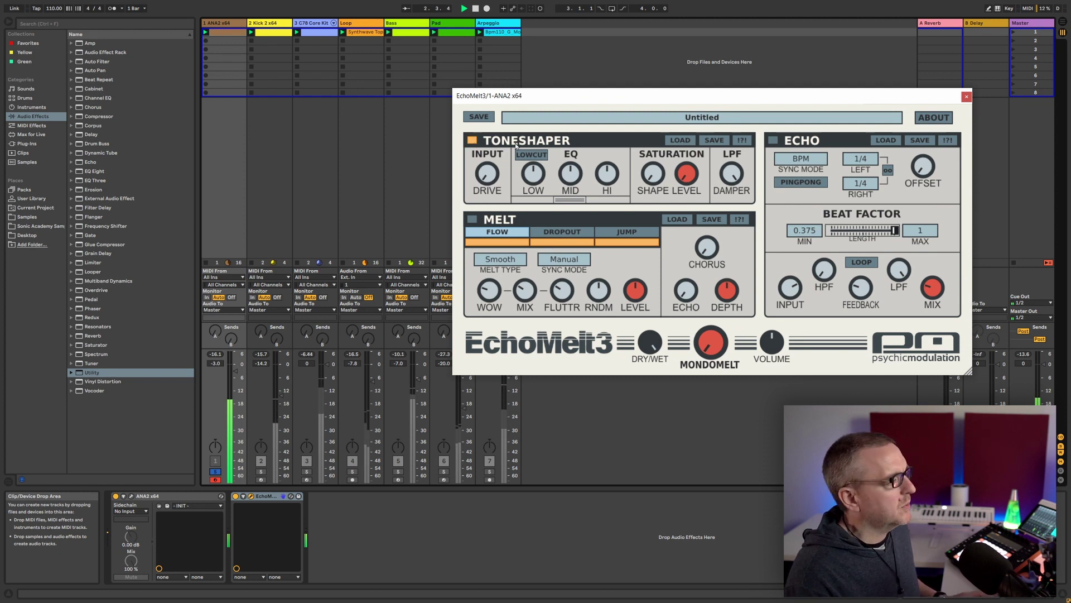
pyautogui.moveTo(489, 180)
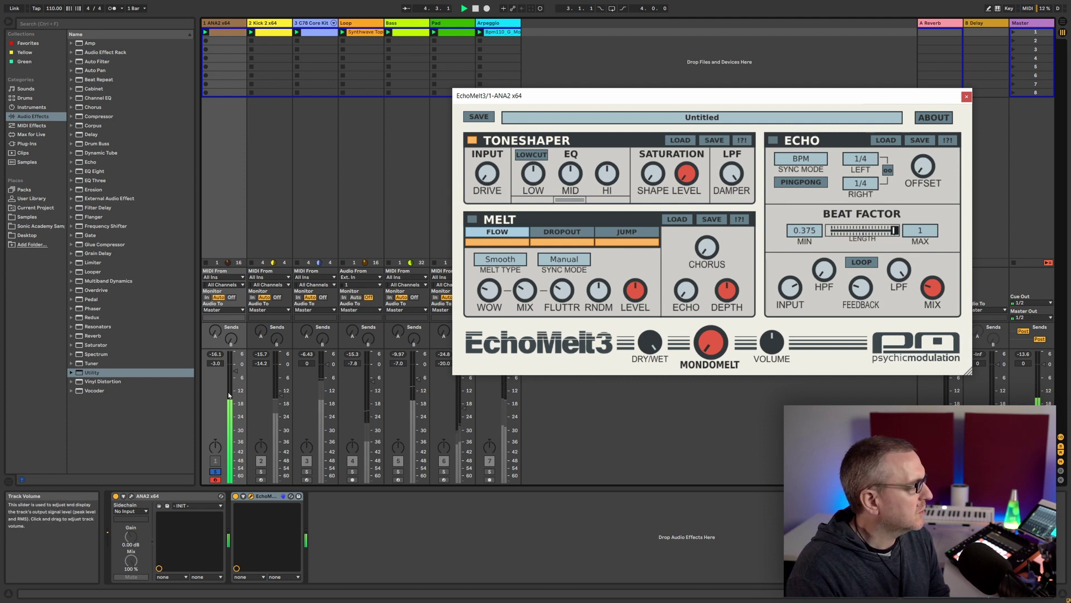
pyautogui.moveTo(487, 174)
pyautogui.mouseDown()
pyautogui.moveTo(487, 142)
pyautogui.moveTo(481, 157)
pyautogui.mouseUp()
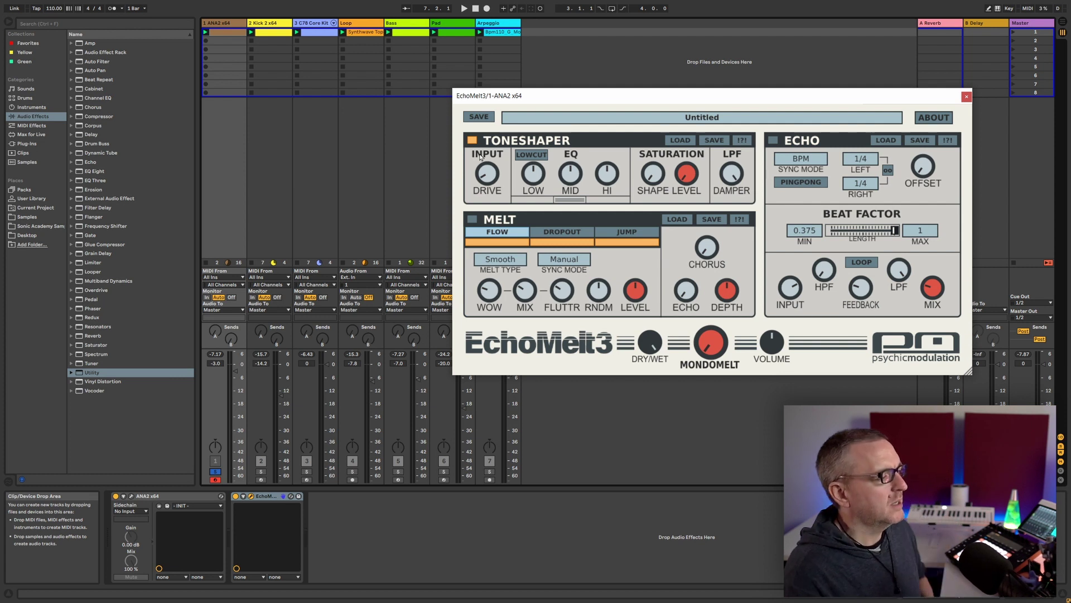
pyautogui.moveTo(688, 182)
pyautogui.moveTo(693, 180)
pyautogui.mouseDown()
pyautogui.moveTo(690, 166)
pyautogui.moveTo(684, 178)
pyautogui.mouseUp()
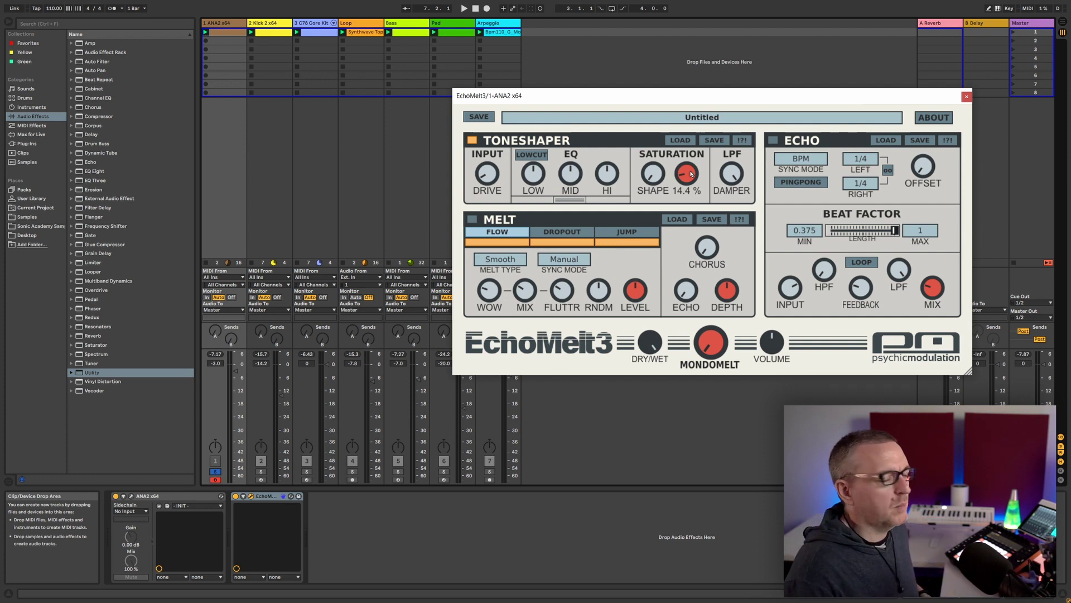
# - While the loop plays, push saturation level up to 52.8 % and turn the saturation shape down
pyautogui.moveTo(491, 181)
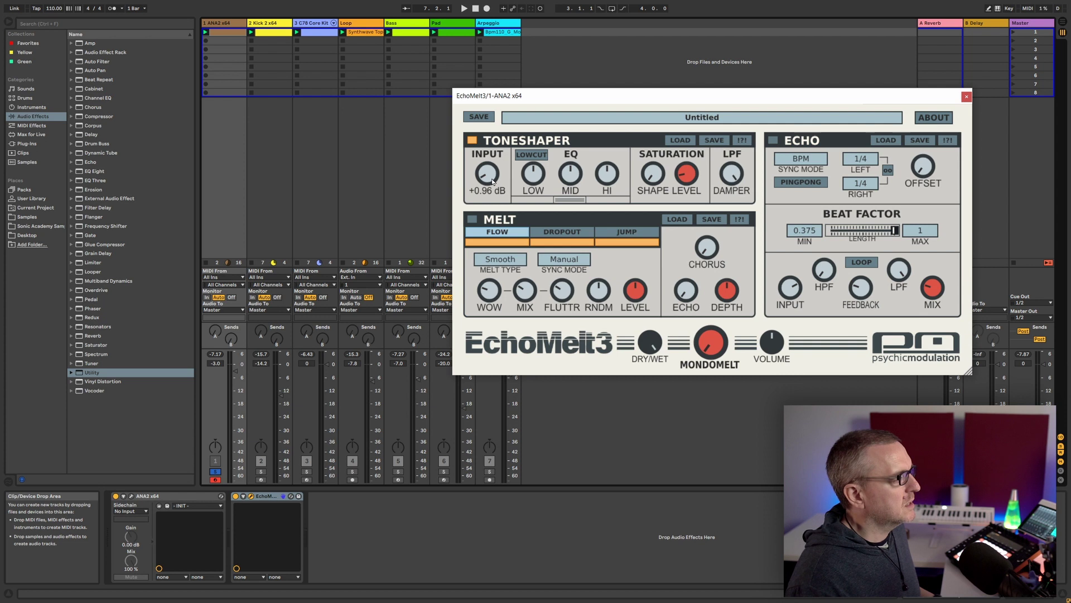
pyautogui.press('space')
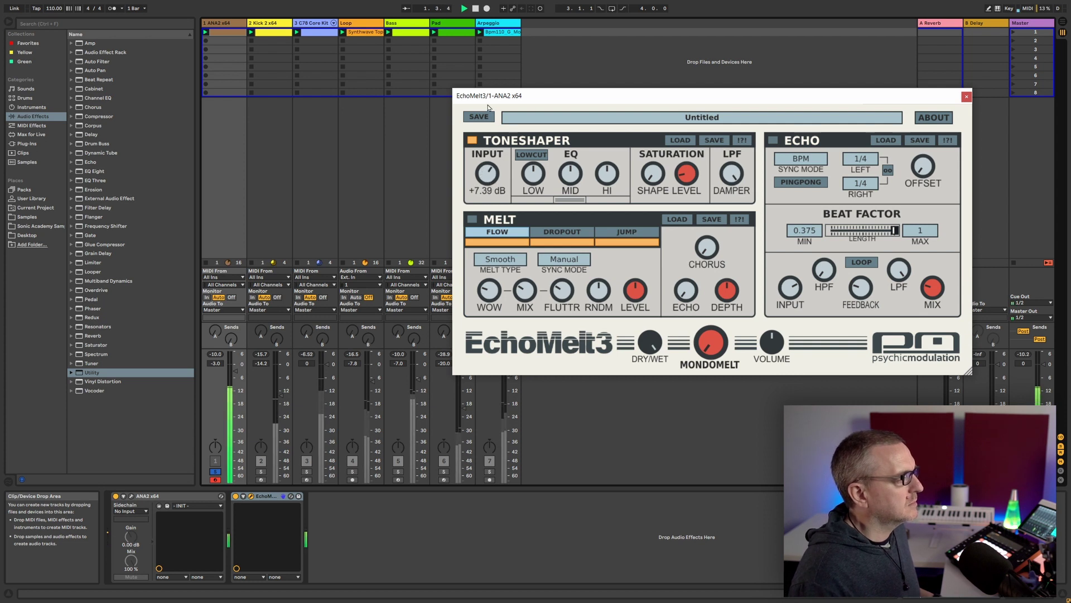
pyautogui.moveTo(683, 187)
pyautogui.moveTo(683, 188); pyautogui.dragTo(691, 103)
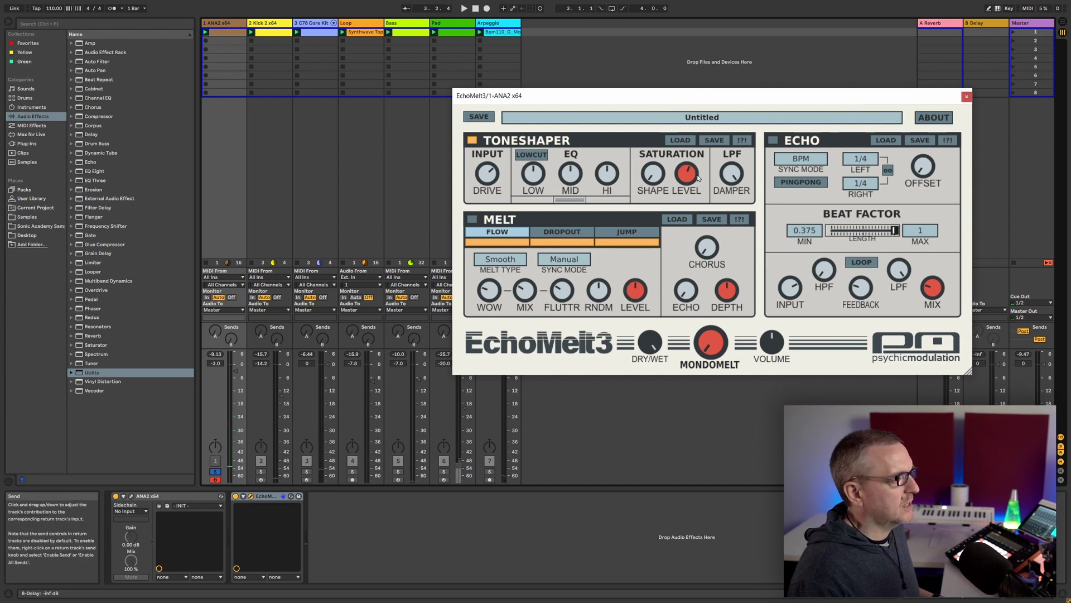
pyautogui.moveTo(686, 191)
pyautogui.moveTo(686, 192); pyautogui.dragTo(686, 195)
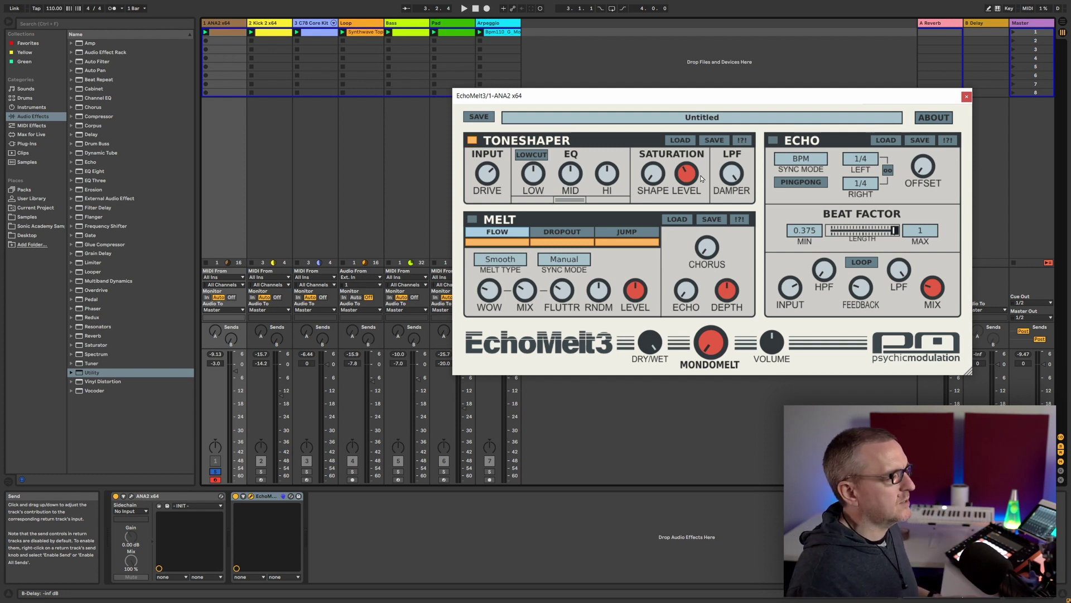
pyautogui.press('space')
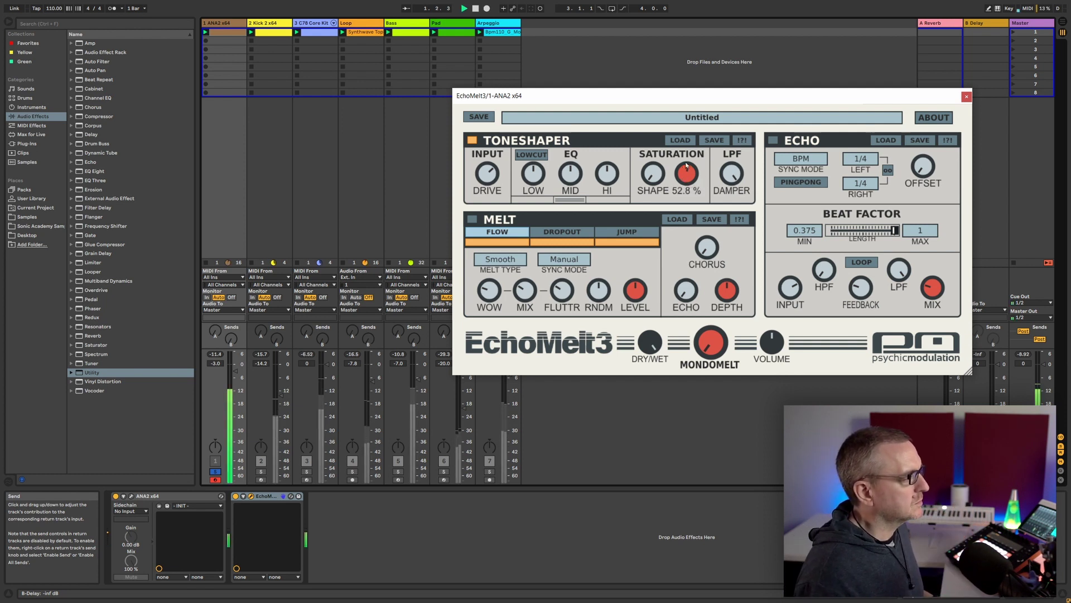
pyautogui.moveTo(656, 176)
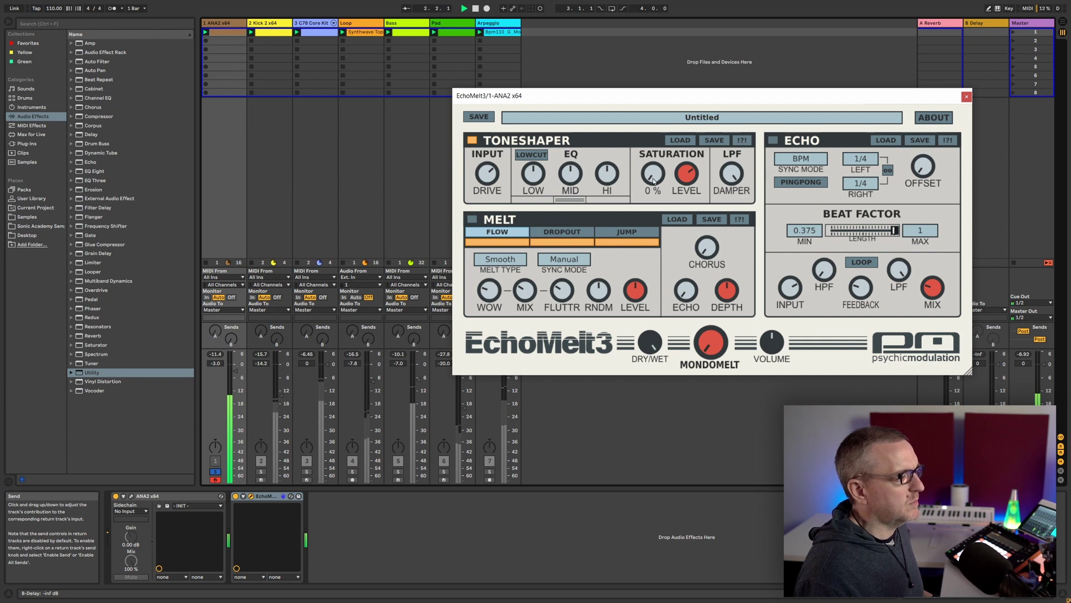
pyautogui.moveTo(655, 176)
pyautogui.mouseDown()
pyautogui.moveTo(650, 190)
pyautogui.moveTo(639, 169)
pyautogui.moveTo(652, 186)
pyautogui.mouseUp()
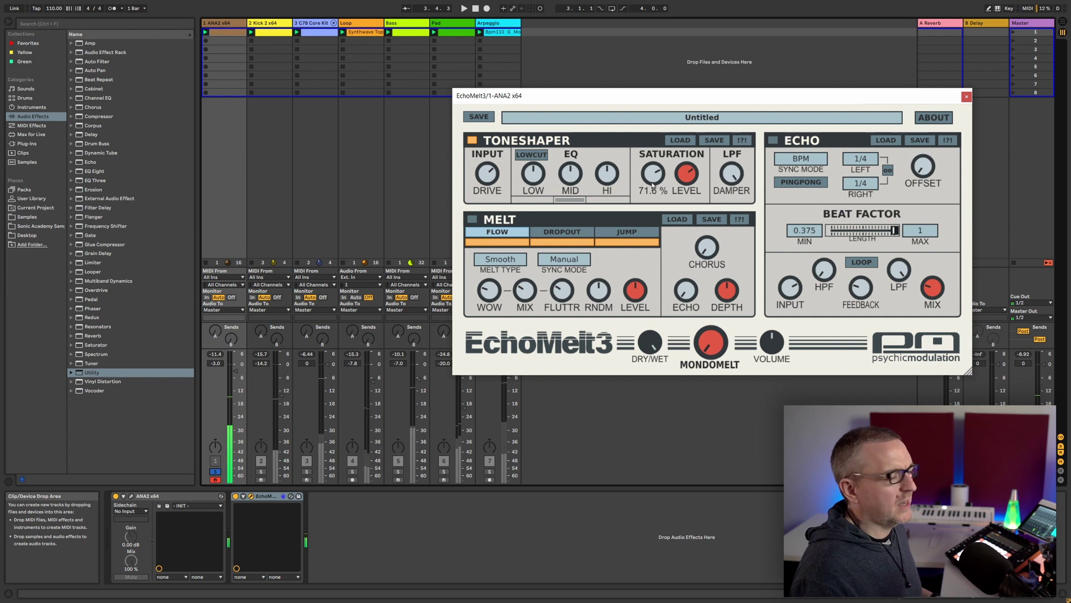
# - Enable EchoMelt 3's low cut and boost the mid EQ band to +8.83 dB
pyautogui.click(532, 155)
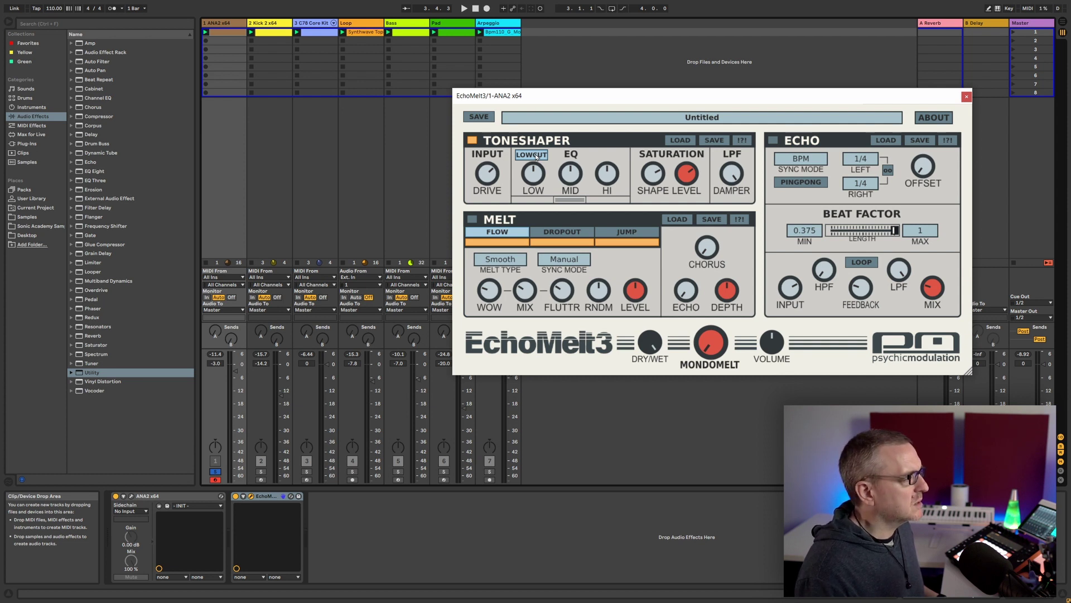
pyautogui.click(569, 201)
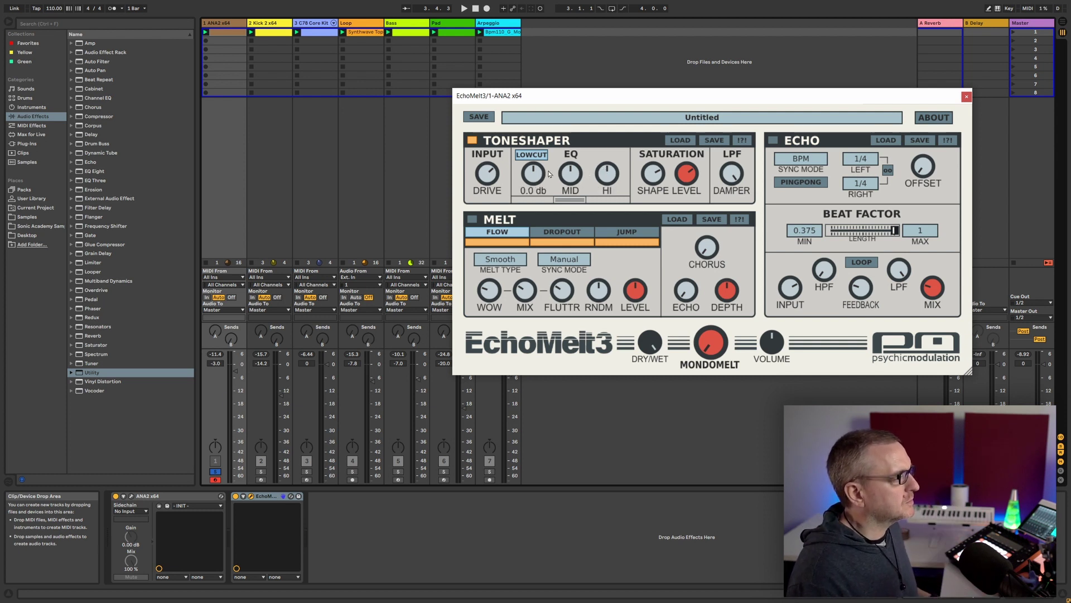
pyautogui.press('space')
pyautogui.scroll(3, 607, 173)
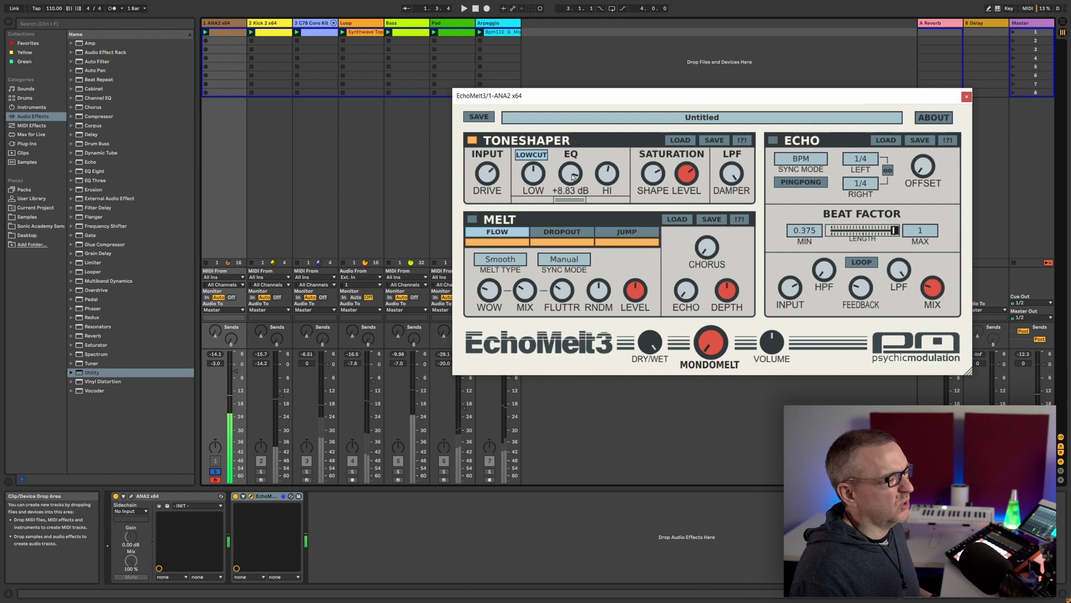
pyautogui.moveTo(542, 296)
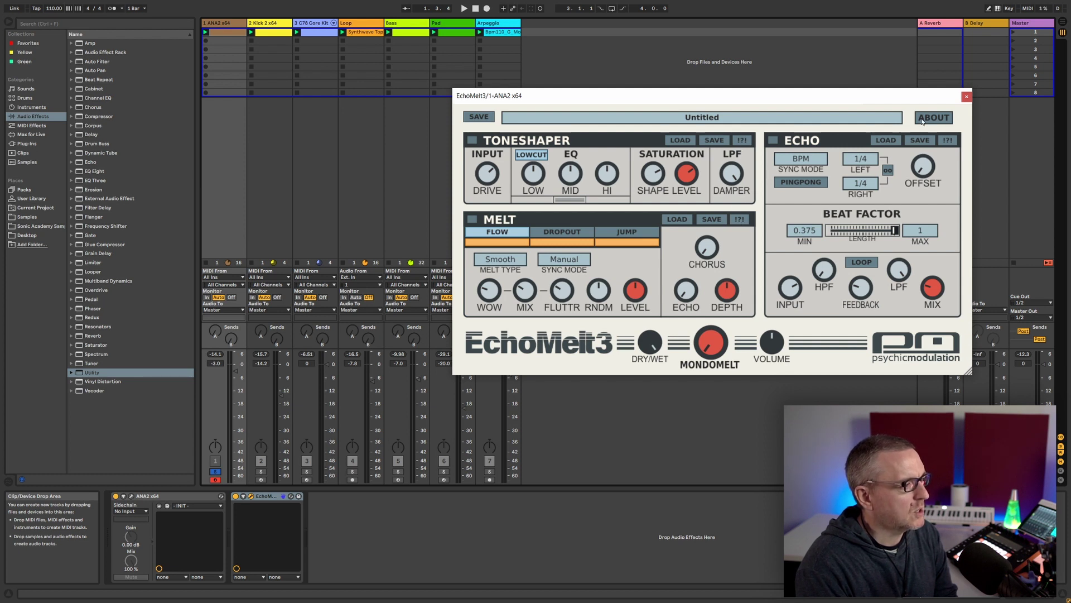
# - Randomize EchoMelt 3's Toneshaper settings three times
pyautogui.click(740, 141)
pyautogui.click(740, 141)
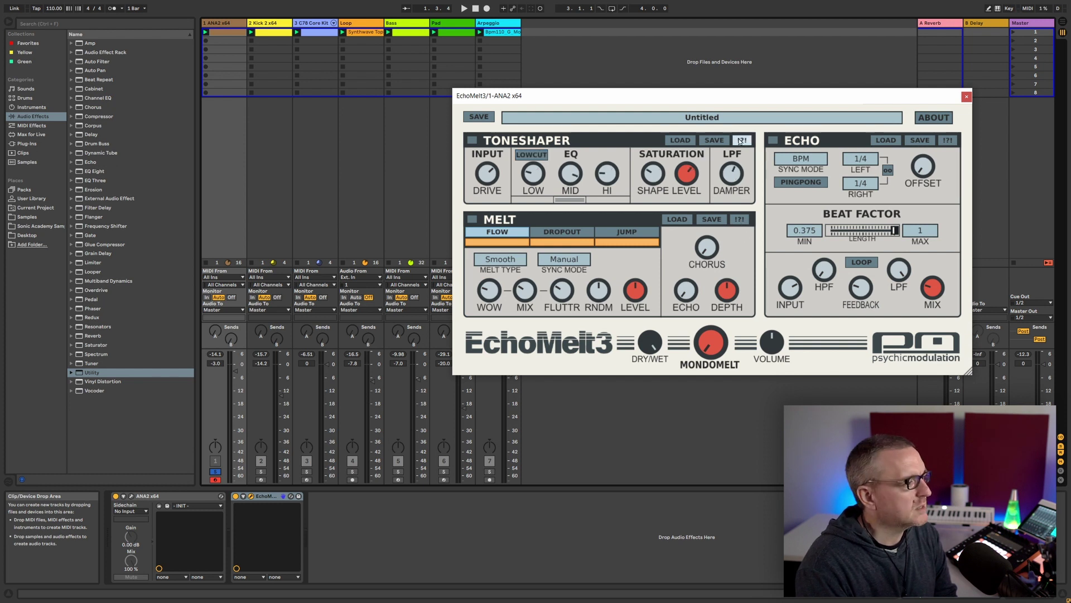
pyautogui.click(740, 141)
# - Browse the Toneshaper, Melt and full preset lists without changing the Untitled preset
pyautogui.click(681, 142)
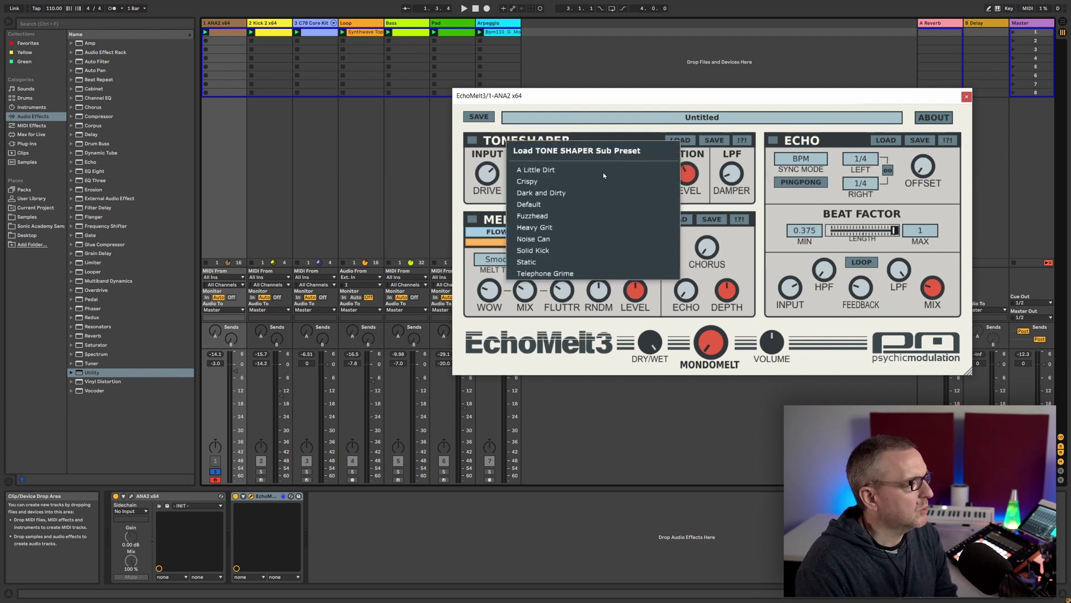
pyautogui.click(760, 211)
pyautogui.click(681, 220)
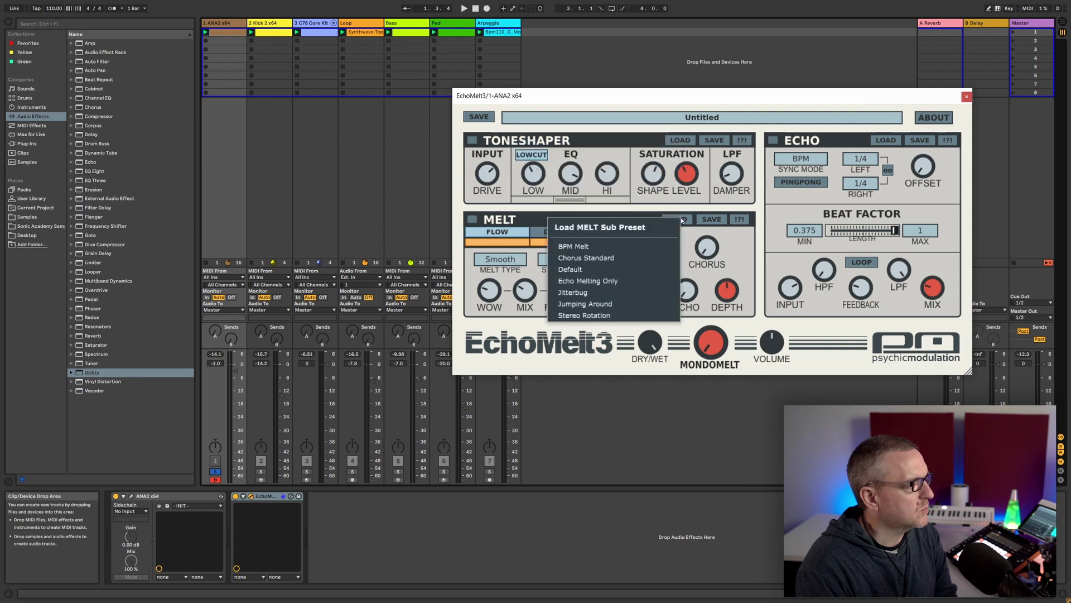
pyautogui.click(760, 218)
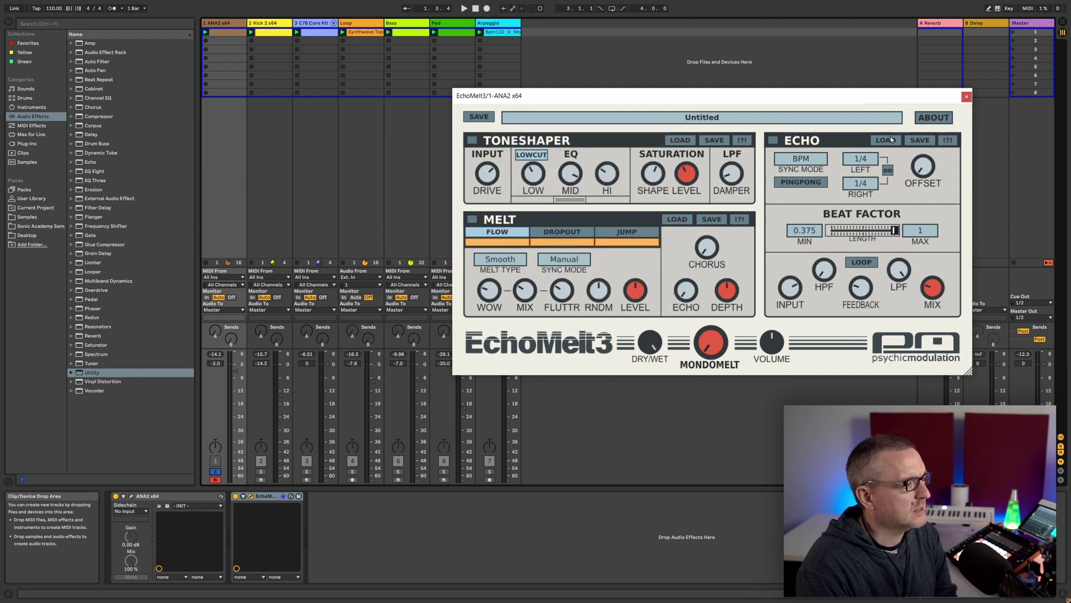
pyautogui.click(694, 121)
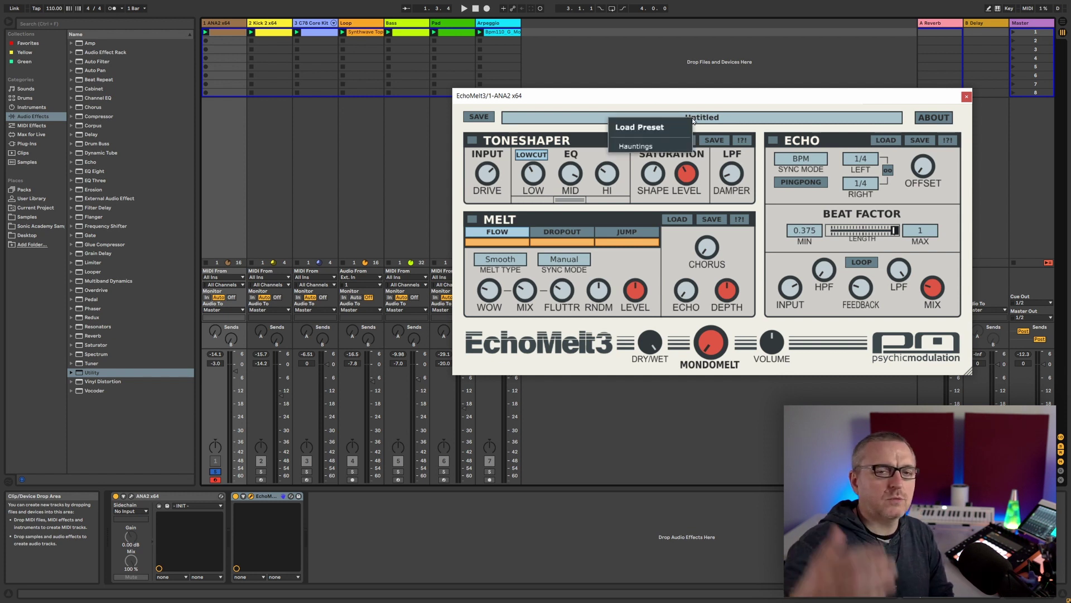
pyautogui.click(756, 97)
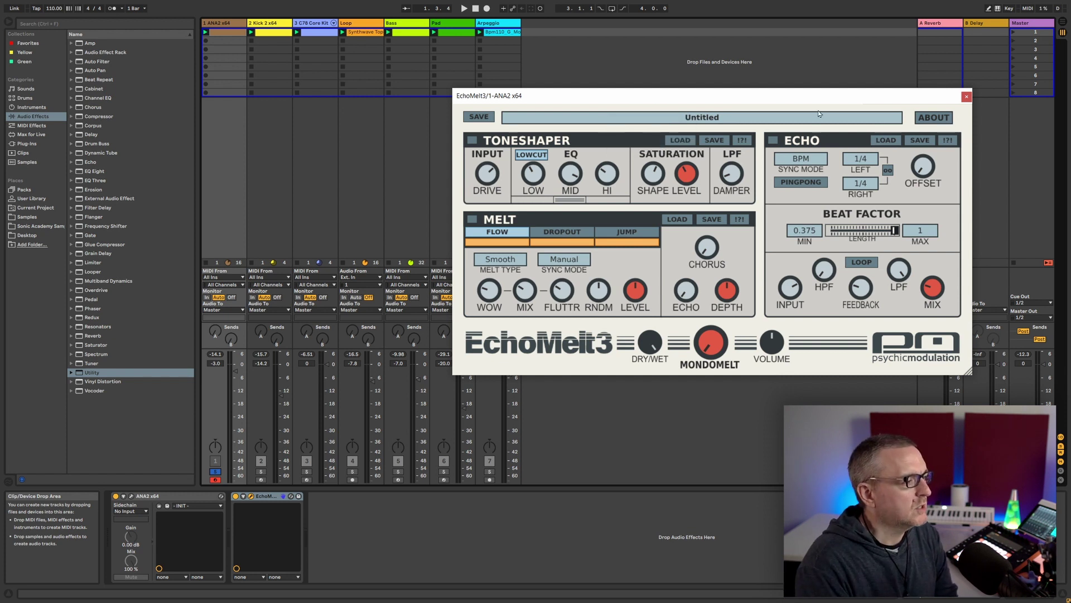
pyautogui.click(884, 139)
# - Dismiss the Echo sub-preset list, enable the Melt section, and shift the plugin window up-left
pyautogui.click(852, 103)
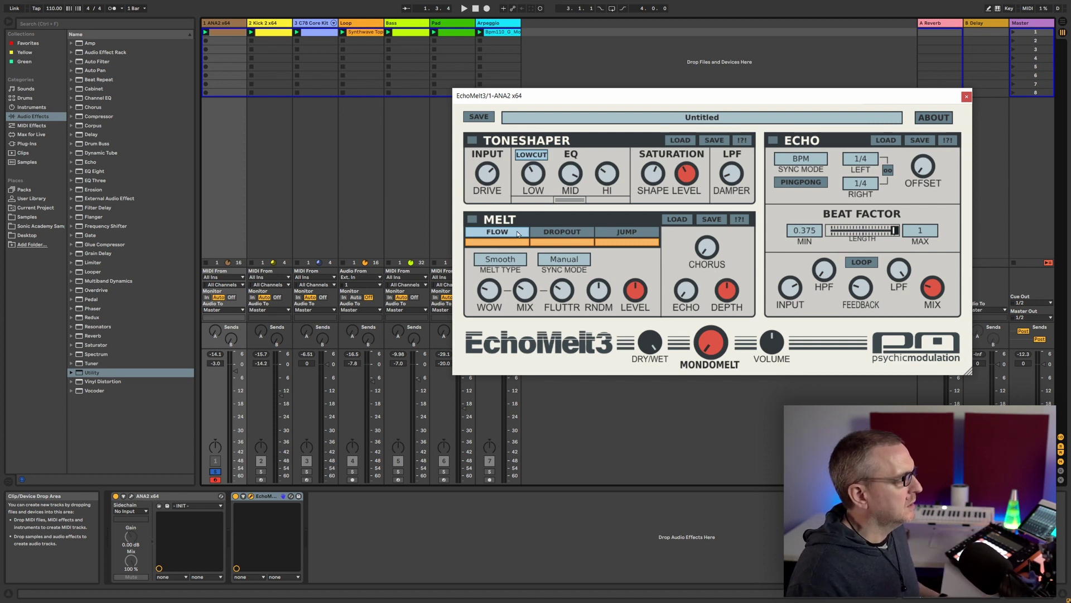
pyautogui.click(472, 219)
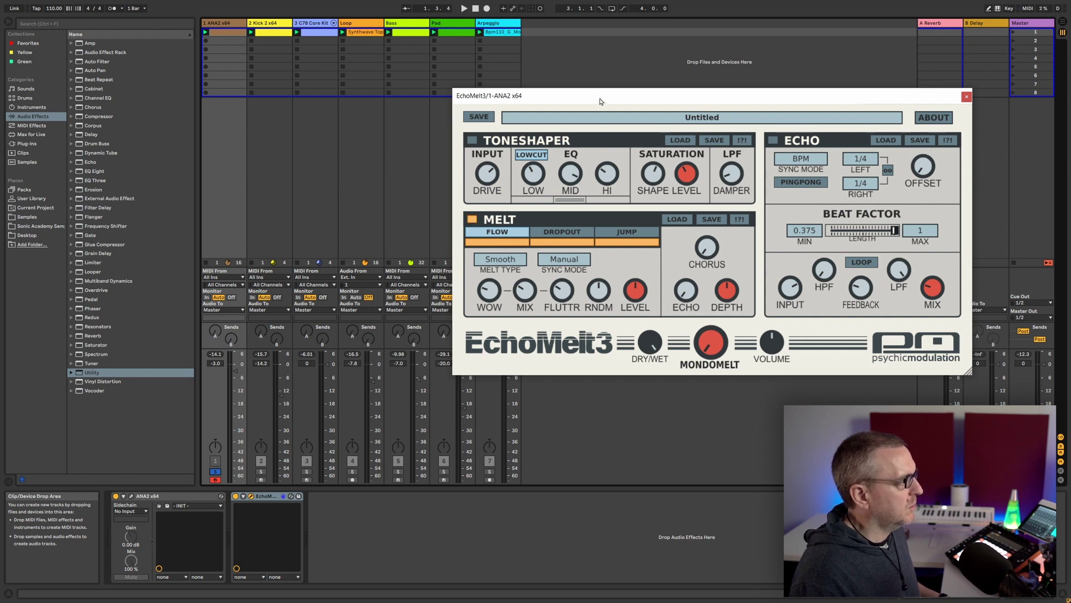
pyautogui.moveTo(599, 101); pyautogui.dragTo(592, 92)
# - Step through EchoMelt 3's Dropout, Jump and Flow melt mode settings
pyautogui.moveTo(598, 161)
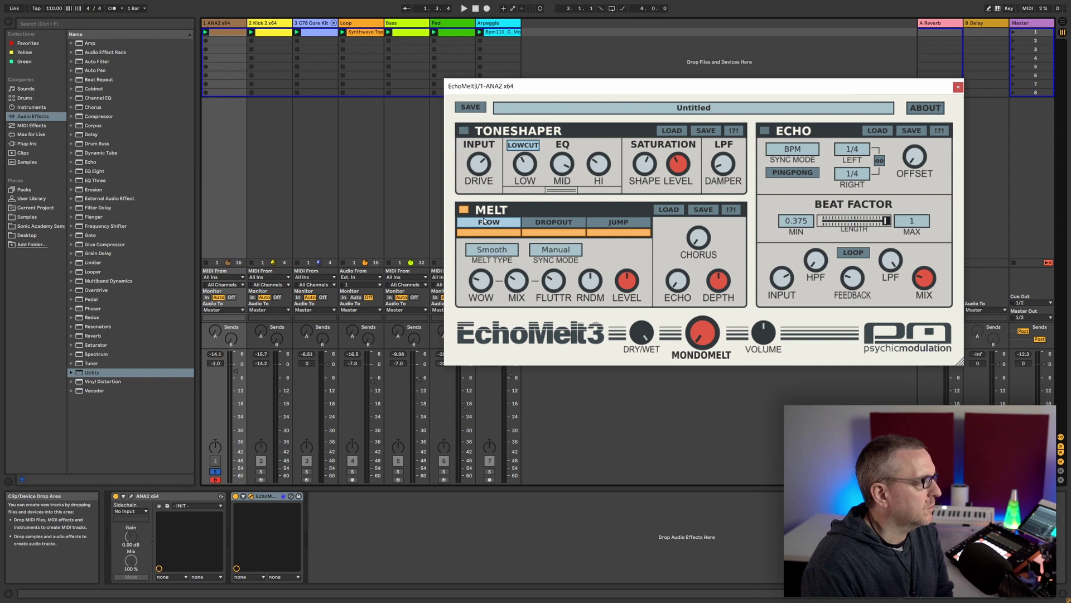
pyautogui.click(565, 219)
pyautogui.click(616, 222)
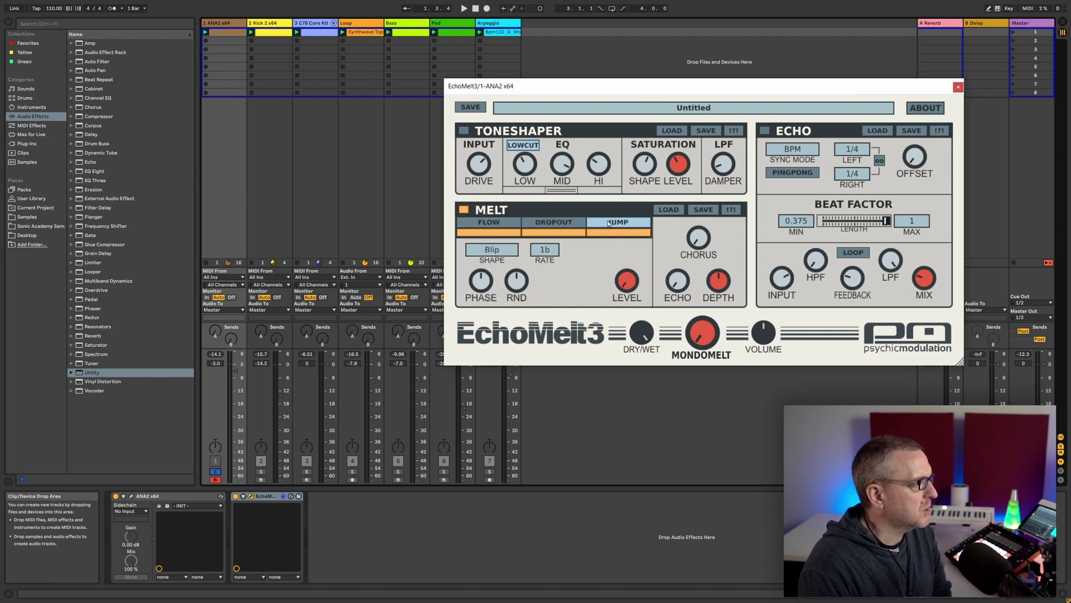
pyautogui.click(489, 225)
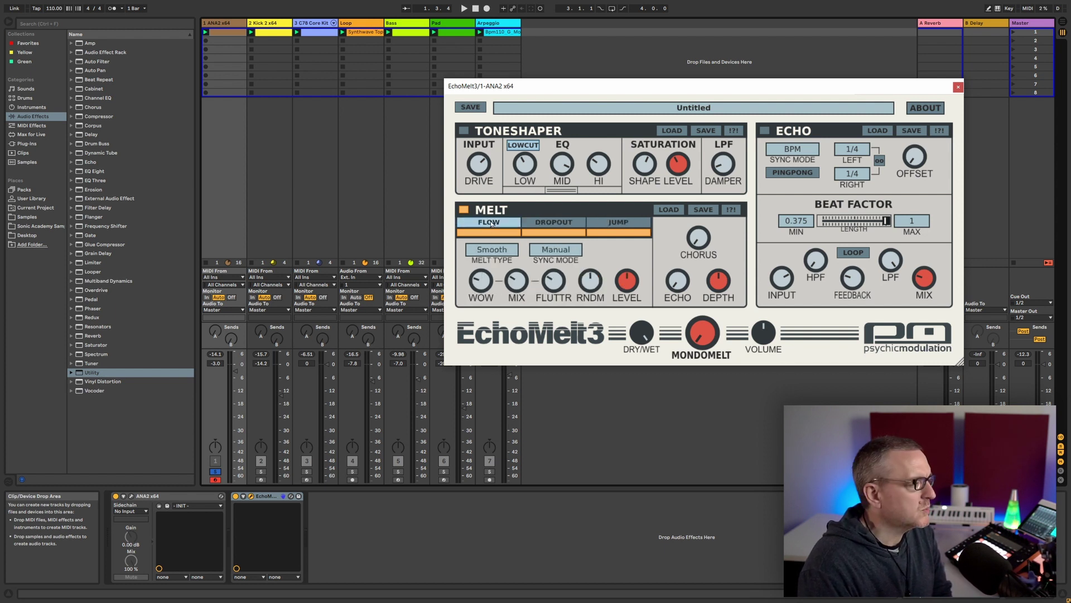
# - Toggle the Dropout, Jump and Flow enable bars, ending with Flow shown and Dropout off
pyautogui.click(554, 234)
pyautogui.click(613, 234)
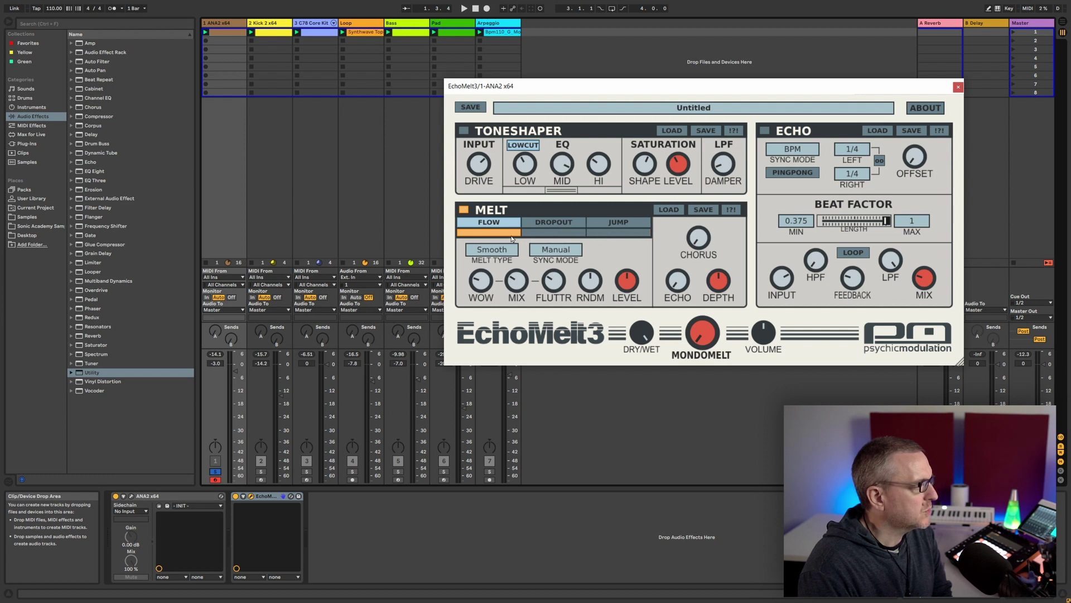
pyautogui.click(485, 233)
pyautogui.click(552, 233)
pyautogui.click(604, 226)
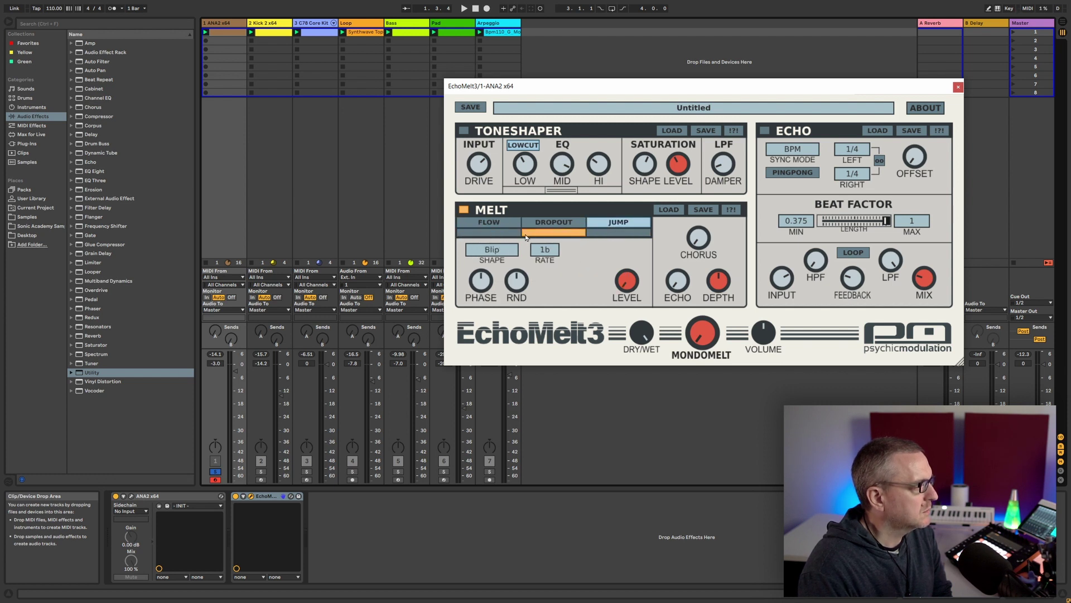
pyautogui.click(519, 233)
pyautogui.click(616, 233)
pyautogui.click(497, 222)
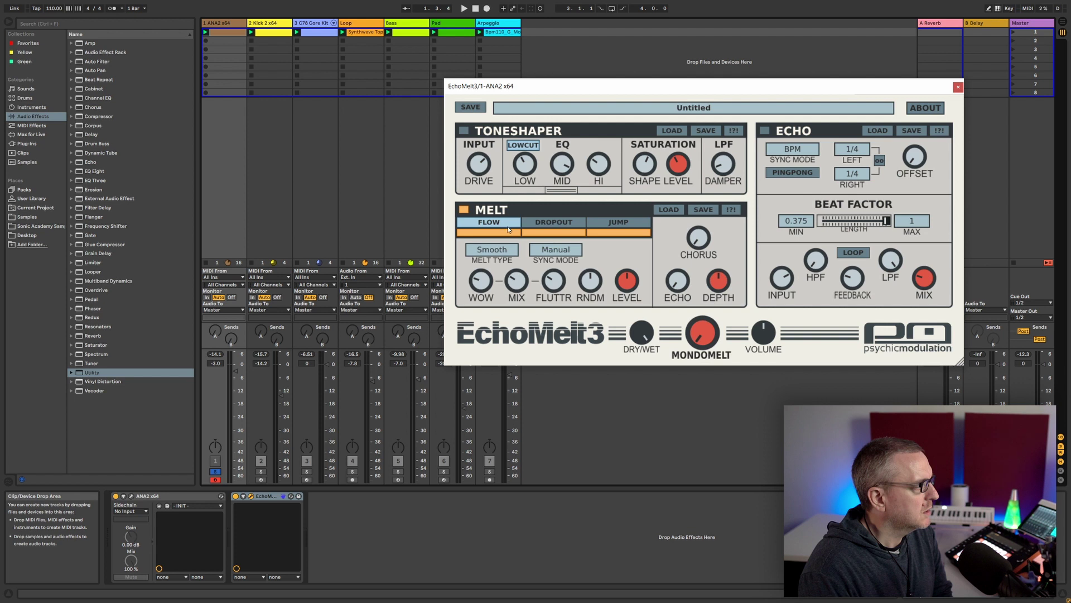
pyautogui.click(552, 234)
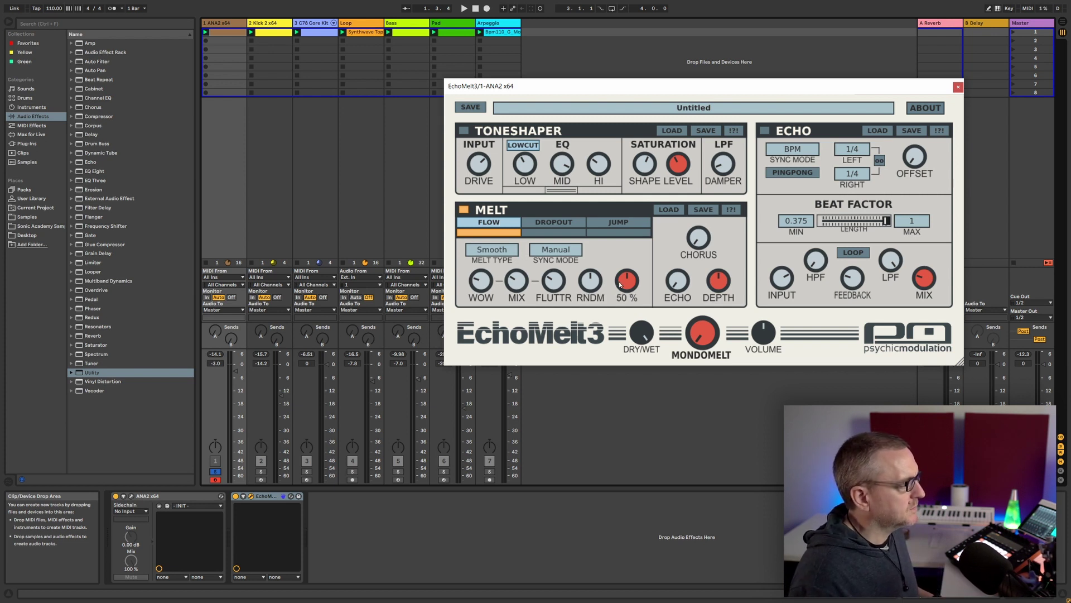
# - Raise the Flow wow rate to about 2 Hz and set the Flow mix to 53.6 %
pyautogui.moveTo(595, 276)
pyautogui.moveTo(496, 287)
pyautogui.moveTo(494, 289); pyautogui.dragTo(478, 261)
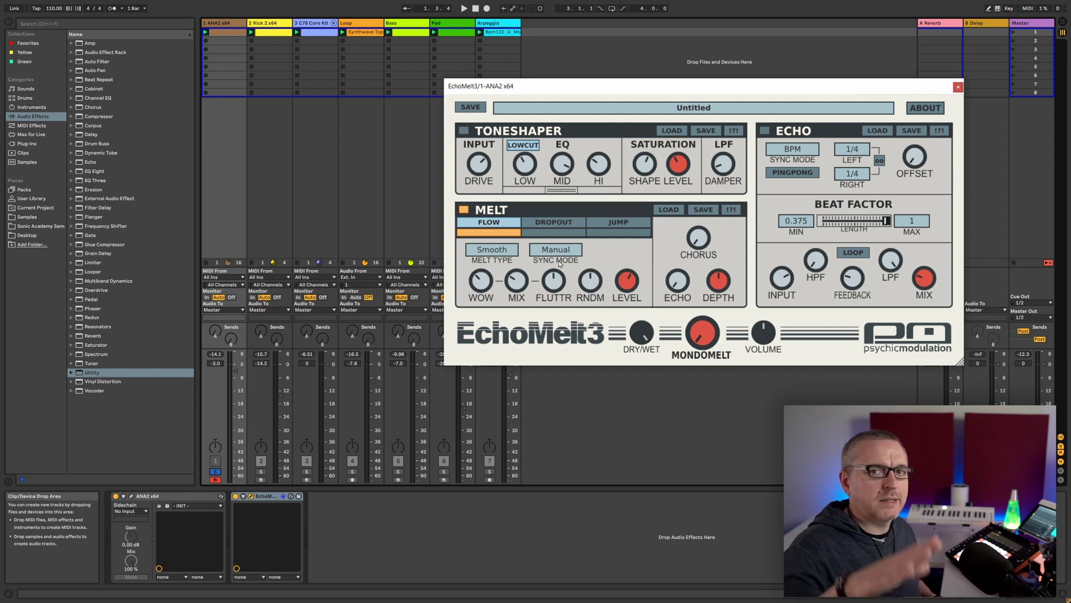
pyautogui.moveTo(516, 280); pyautogui.dragTo(466, 285)
# - Play the loop and sweep the Flow mix from 0 to 13.6 % and back to 0 %
pyautogui.press('space')
pyautogui.moveTo(520, 286)
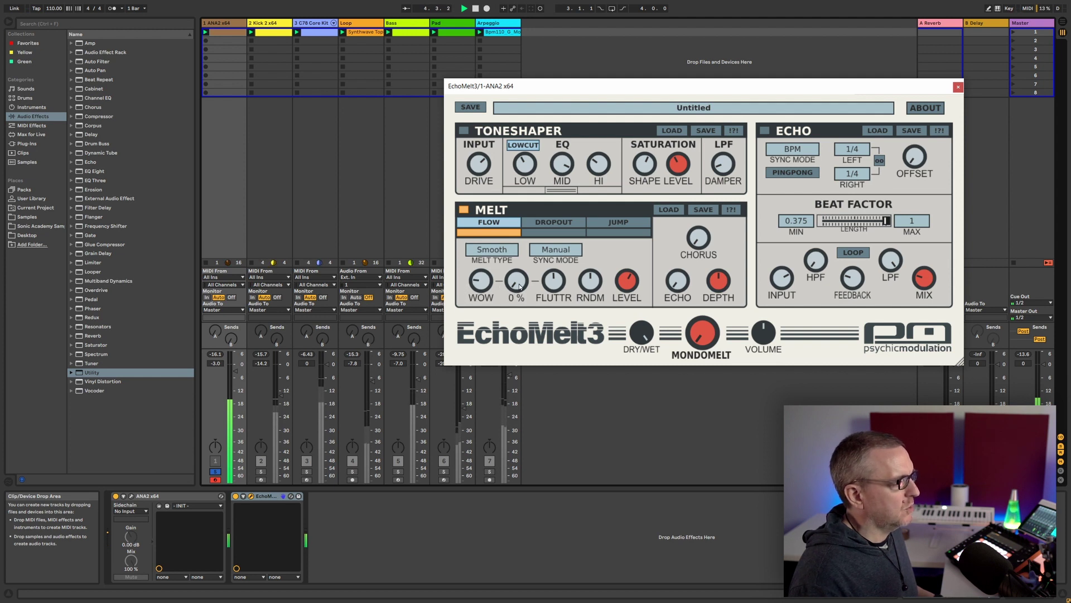
pyautogui.moveTo(520, 286); pyautogui.dragTo(520, 268)
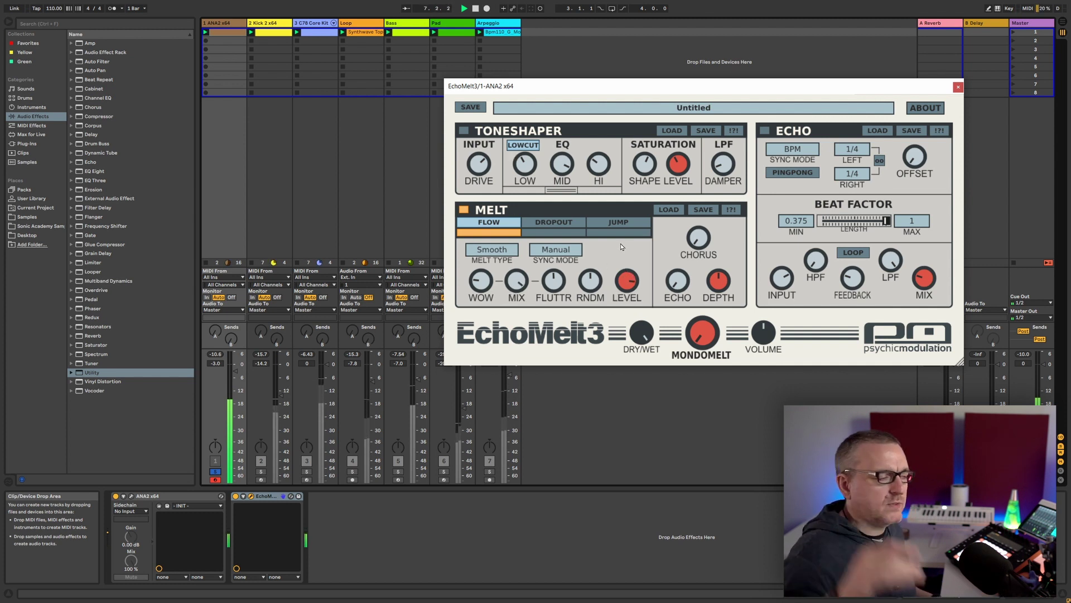
pyautogui.moveTo(547, 283)
pyautogui.moveTo(516, 281); pyautogui.dragTo(516, 312)
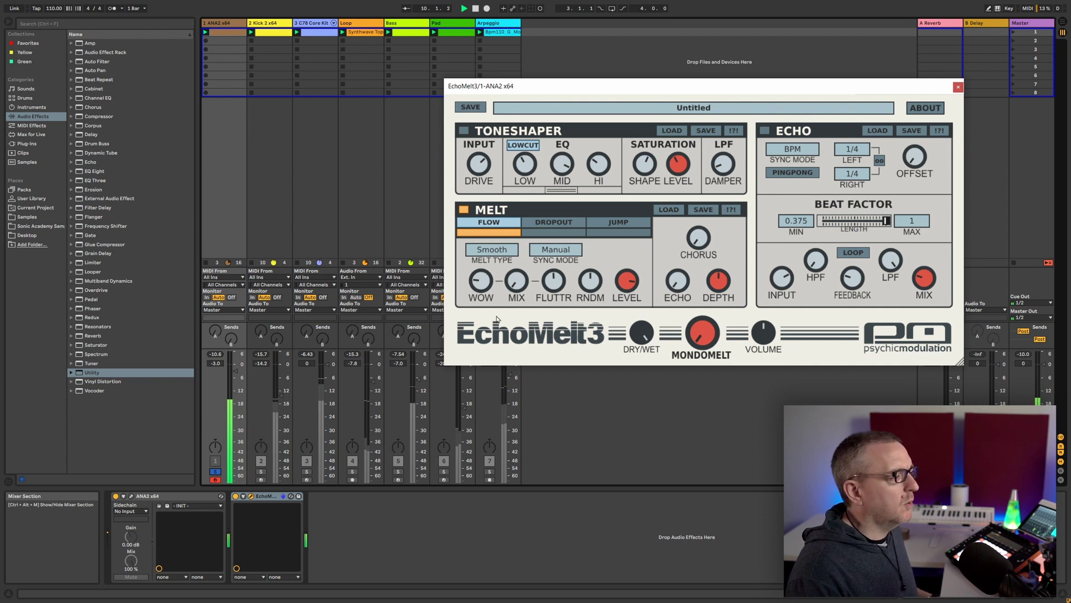
# - Set the Flow wow rate to 1.25 Hz, try BPM sync, then return sync to Manual
pyautogui.moveTo(484, 290); pyautogui.dragTo(480, 278)
pyautogui.click(555, 249)
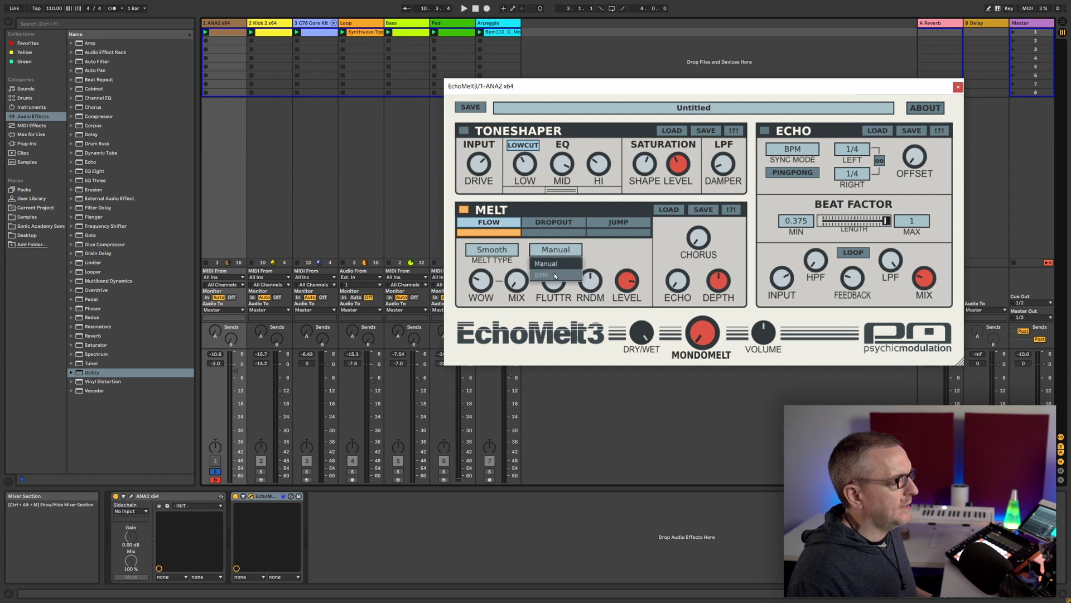
pyautogui.click(555, 276)
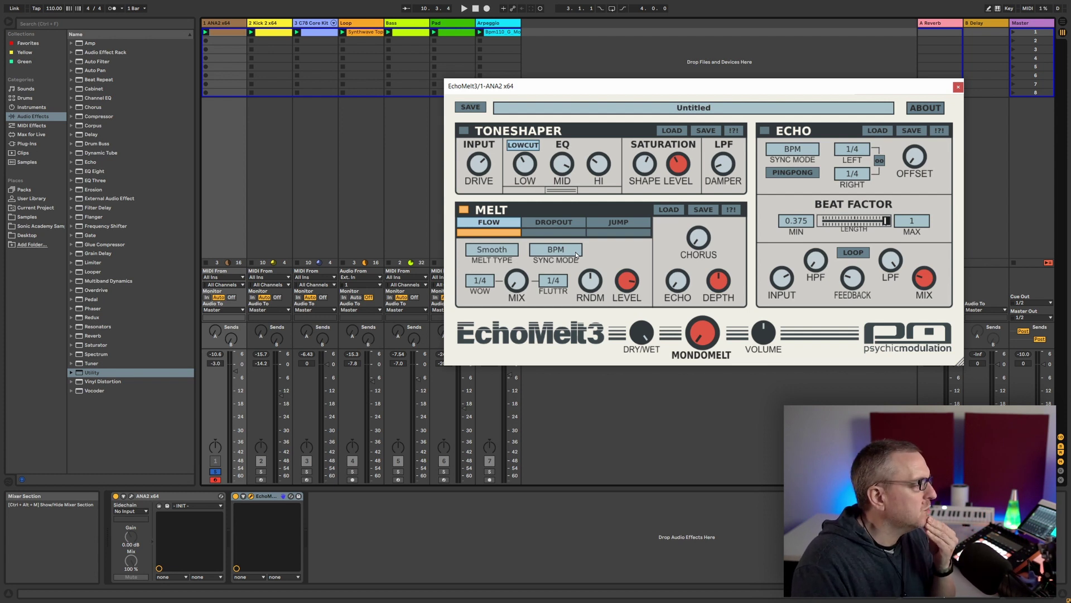
pyautogui.click(575, 252)
pyautogui.click(562, 263)
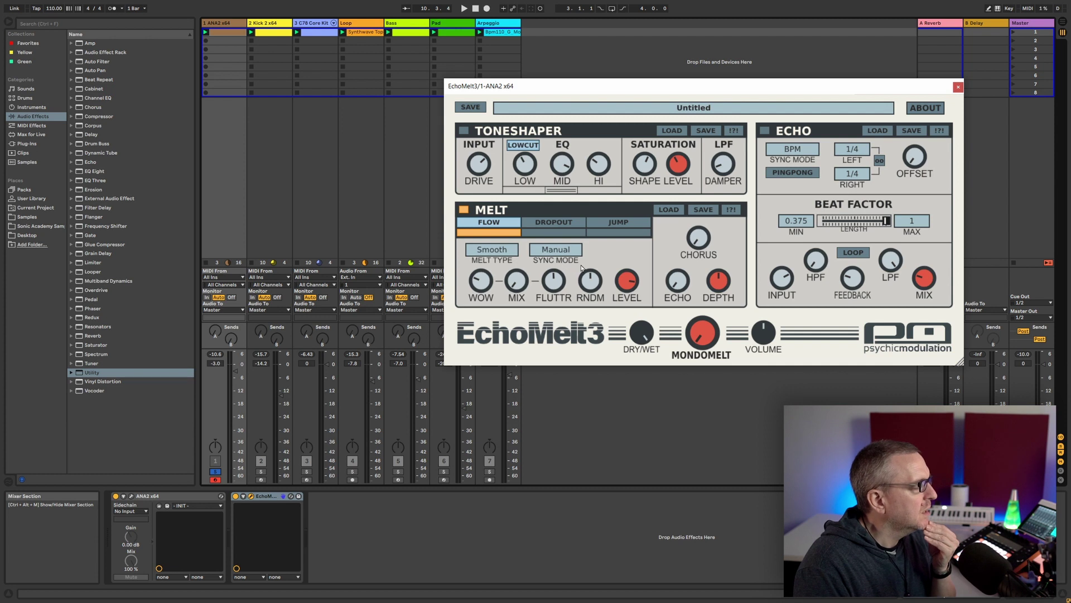
# - Play the loop through the Robotic, SnagUp and SnagDown melt types, ending on Smooth
pyautogui.click(491, 252)
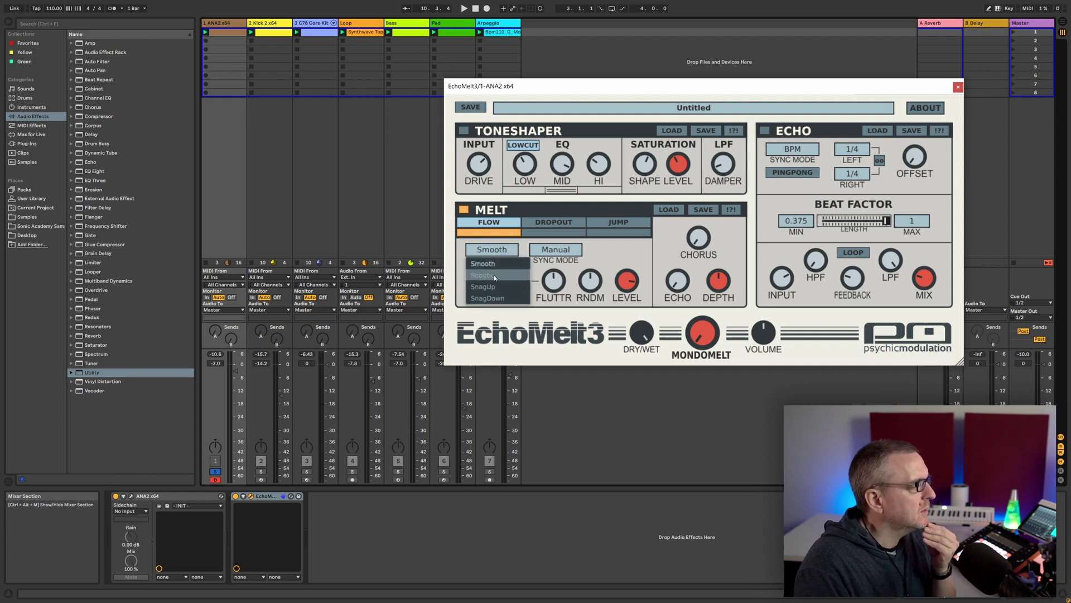
pyautogui.click(494, 275)
pyautogui.press('space')
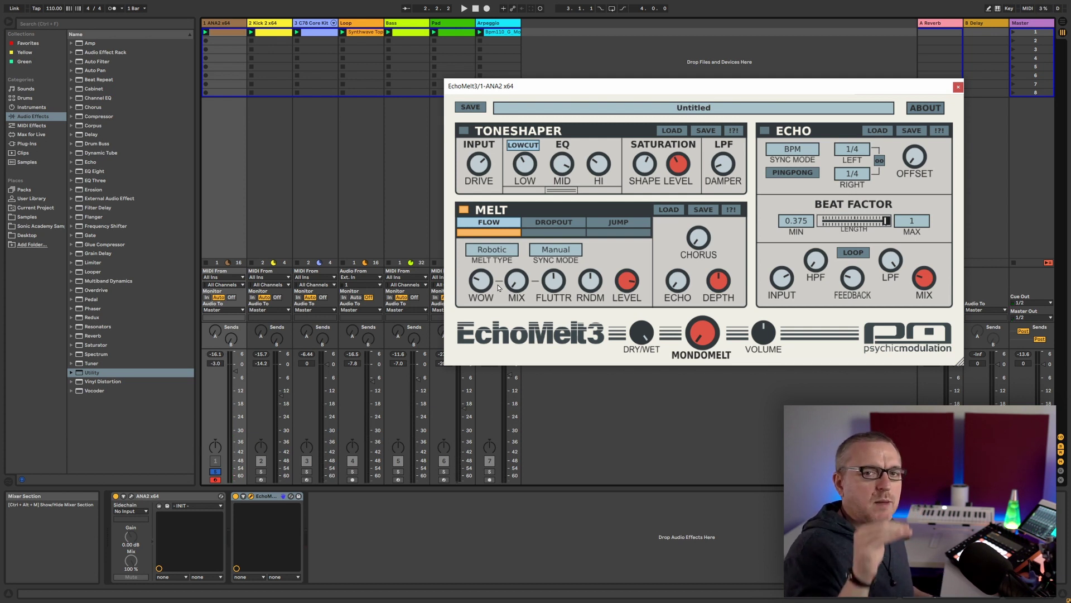
pyautogui.click(495, 249)
pyautogui.click(498, 286)
pyautogui.press('space')
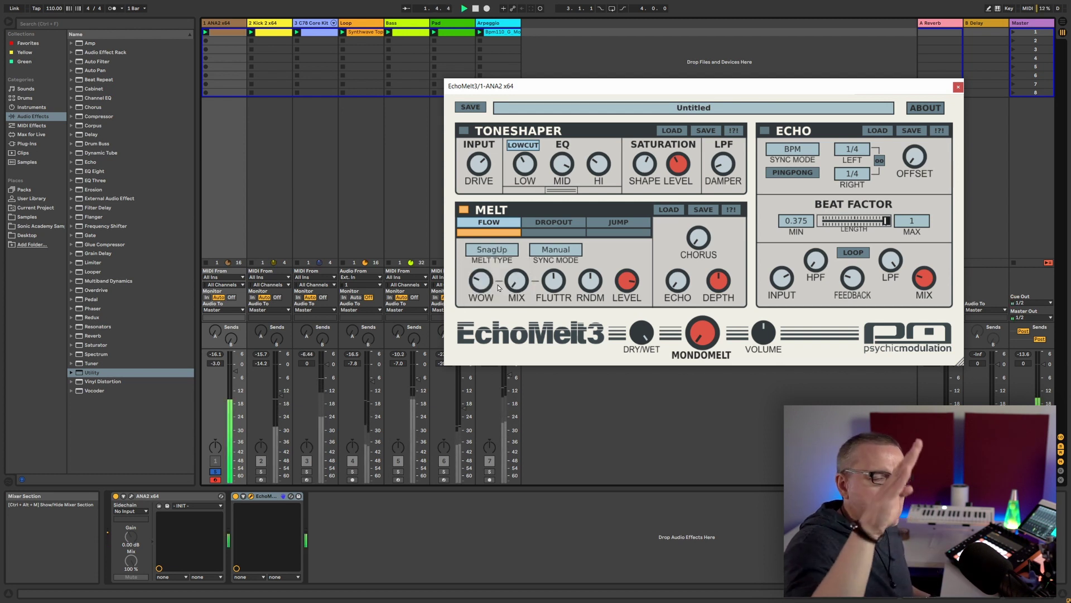
pyautogui.click(493, 250)
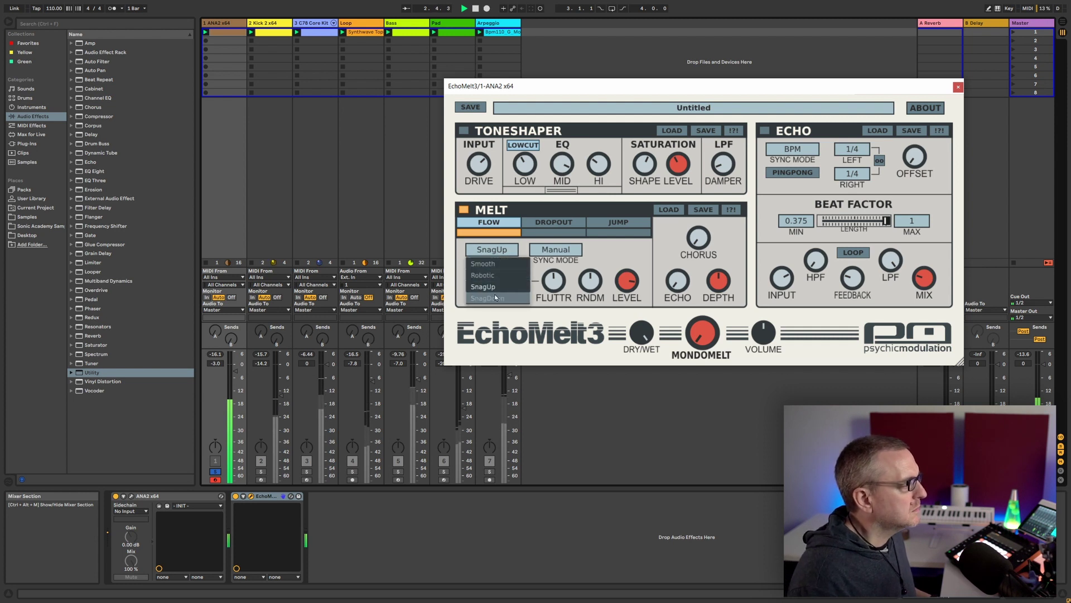
pyautogui.click(494, 297)
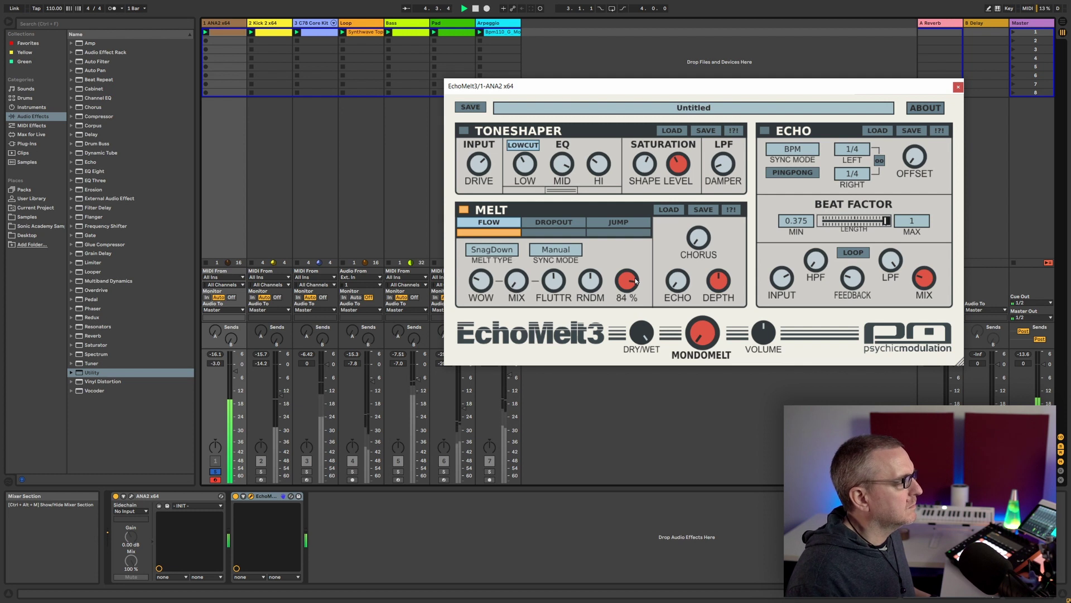
pyautogui.click(491, 250)
pyautogui.click(495, 263)
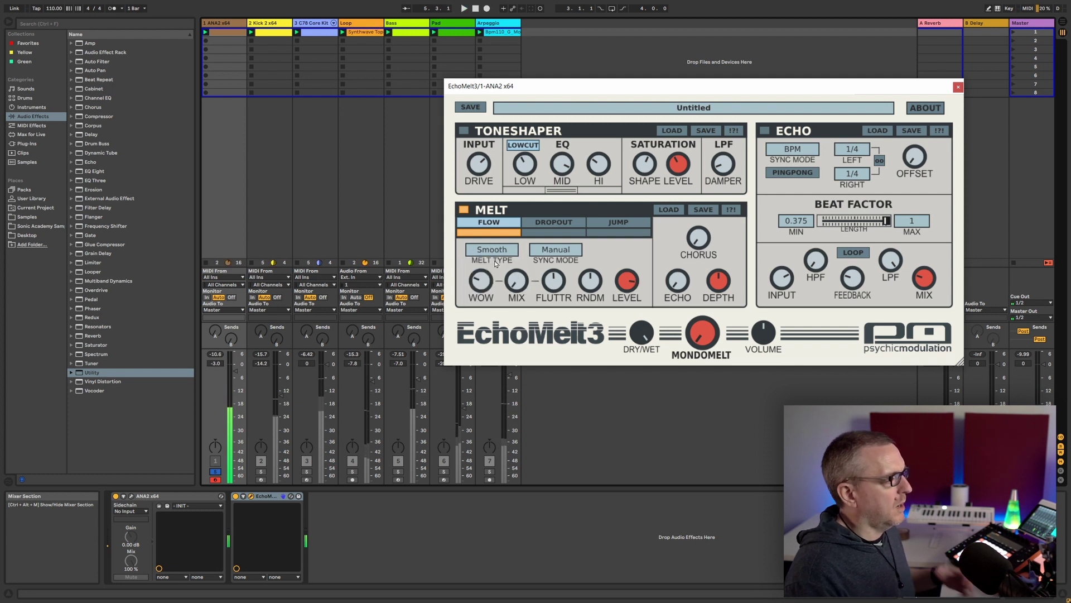
# - Flip the Melt section between Dropout and Flow modes, settling on Dropout
pyautogui.click(566, 222)
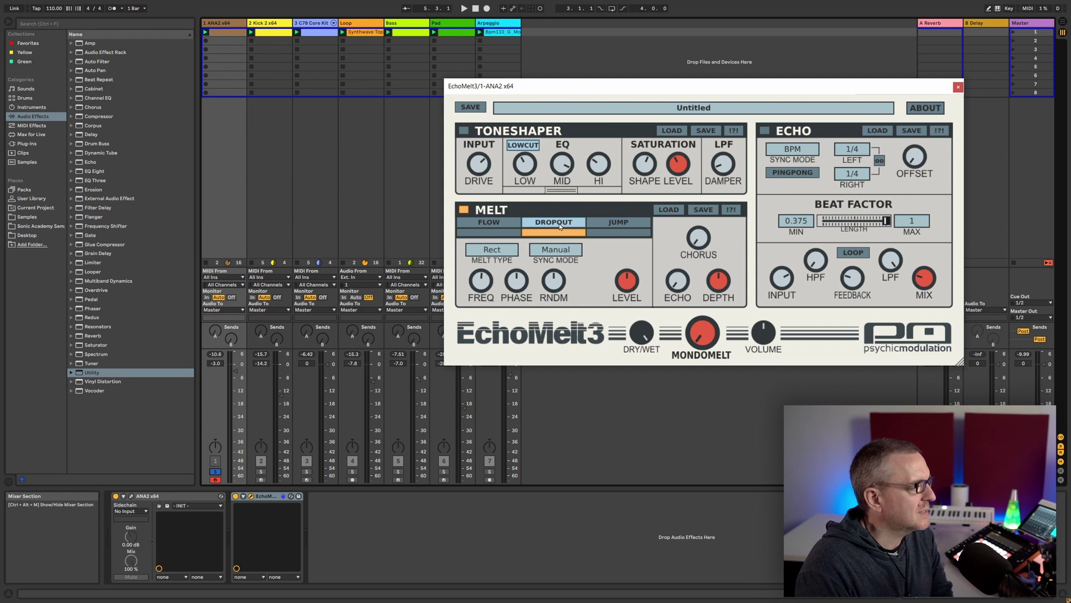
pyautogui.click(489, 222)
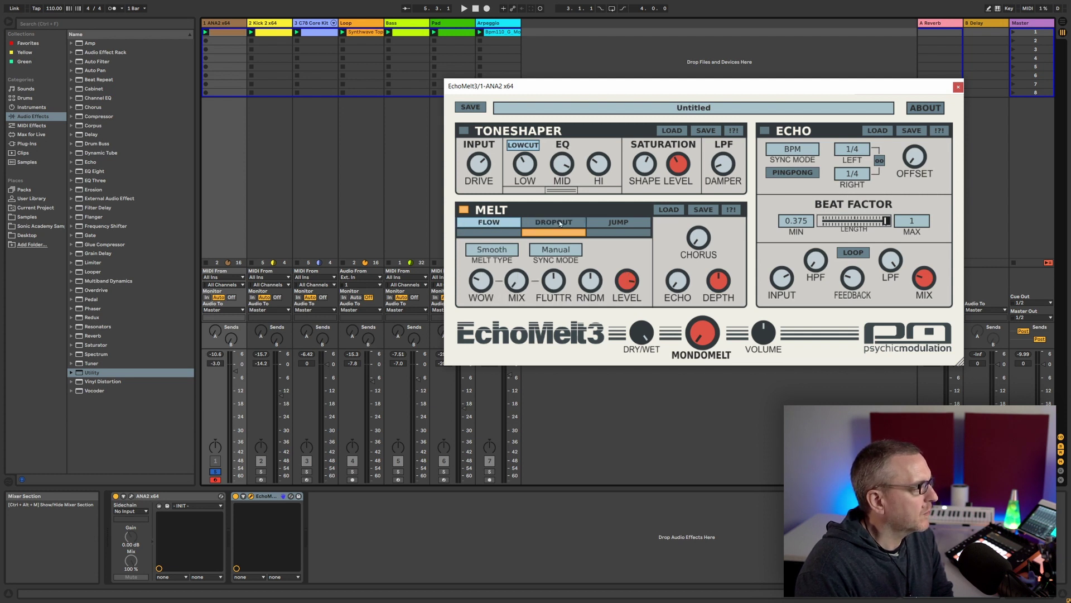
pyautogui.click(559, 223)
# - Set Dropout frequency to 6.32 Hz and melt level to 82.8 %, then frequency to 3.83 Hz
pyautogui.moveTo(491, 284)
pyautogui.moveTo(487, 283); pyautogui.dragTo(483, 295)
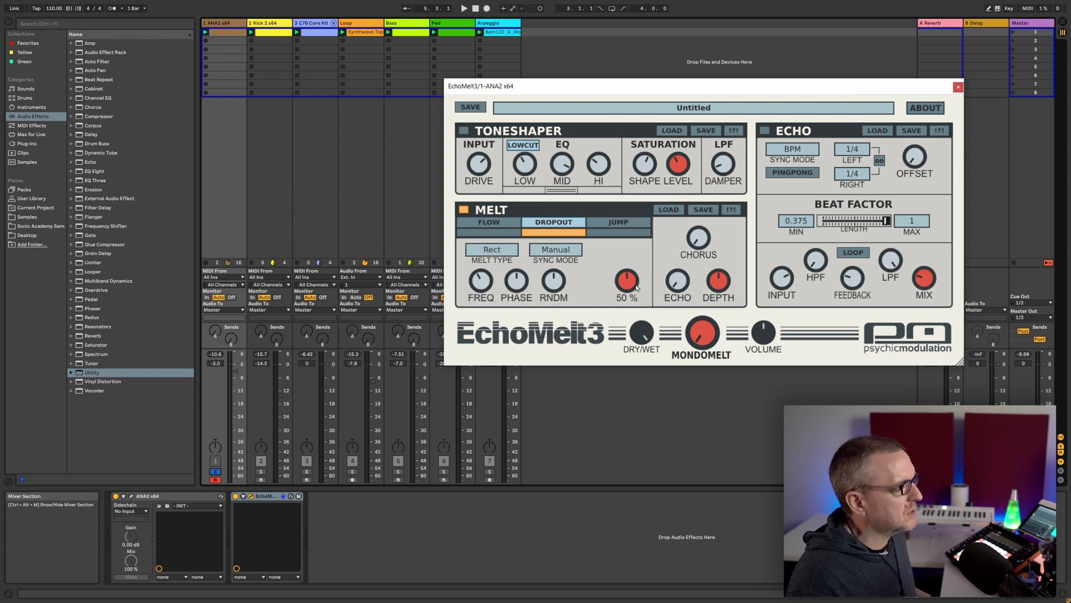
pyautogui.moveTo(635, 289); pyautogui.dragTo(634, 244)
pyautogui.press('space')
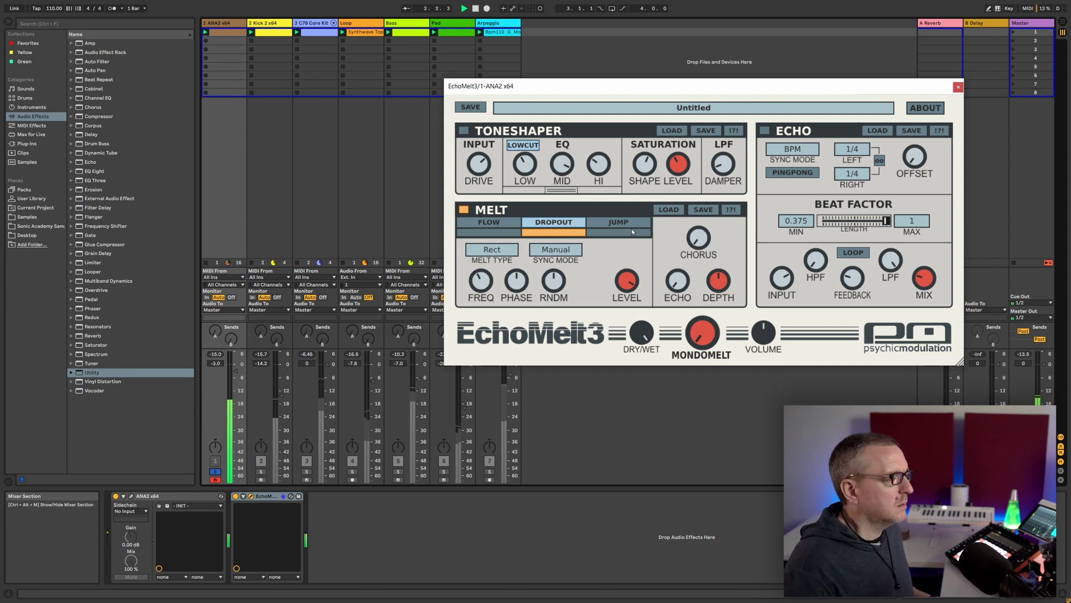
pyautogui.moveTo(469, 287)
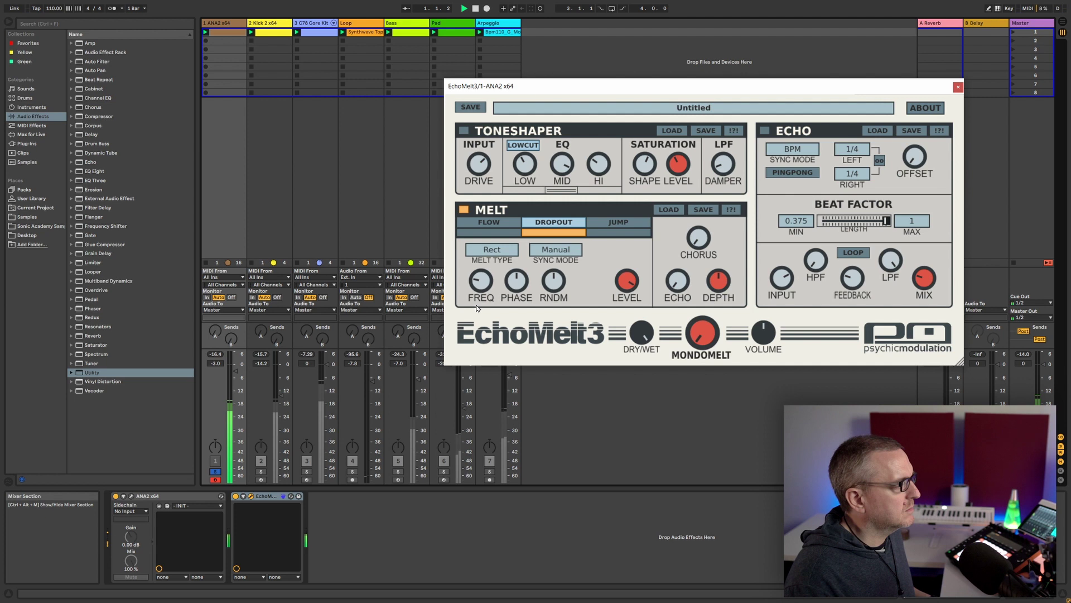
pyautogui.moveTo(478, 287); pyautogui.dragTo(479, 300)
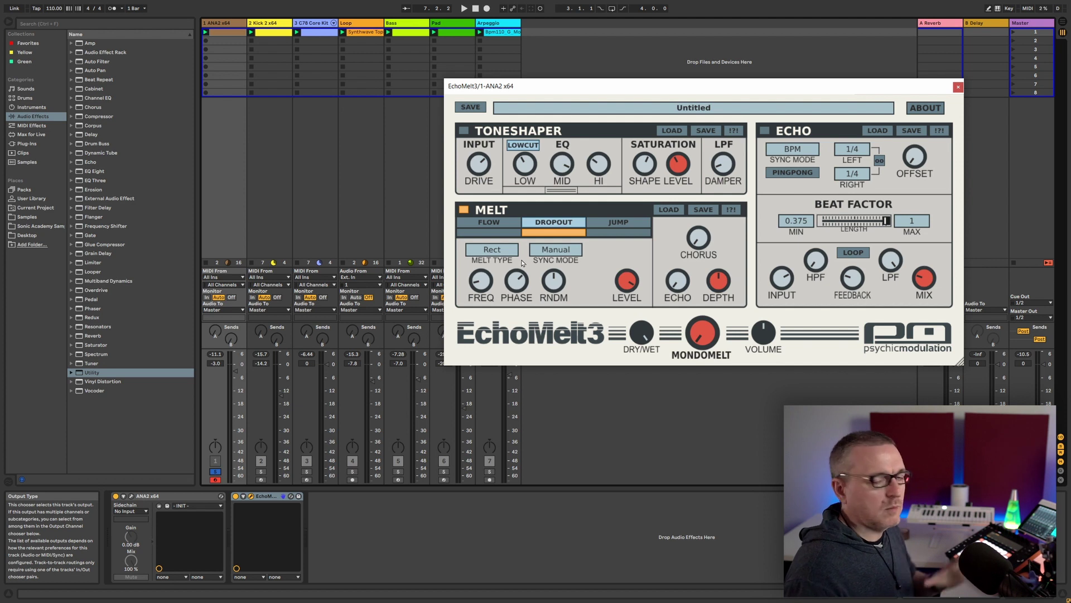
# - Compare the Flow melt mode, then switch back to Dropout and start the loop playing
pyautogui.moveTo(556, 280)
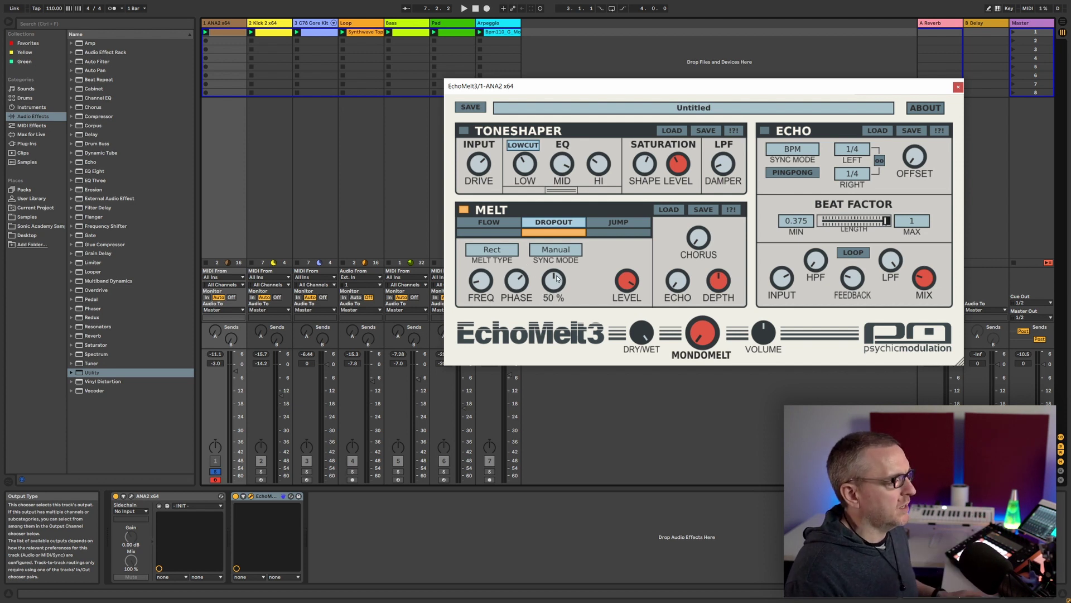
pyautogui.click(486, 223)
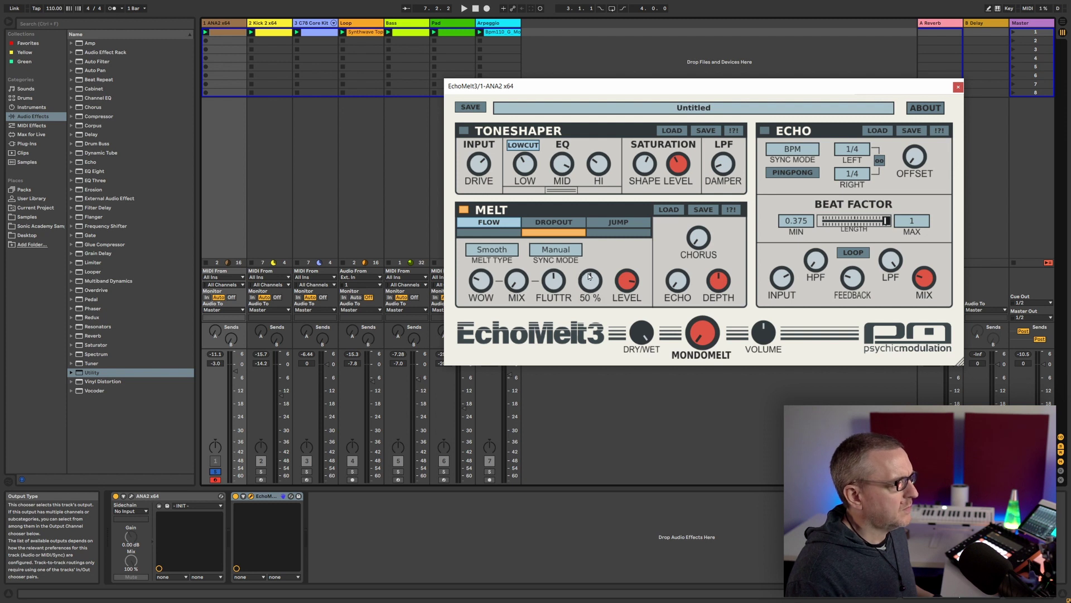
pyautogui.moveTo(593, 283)
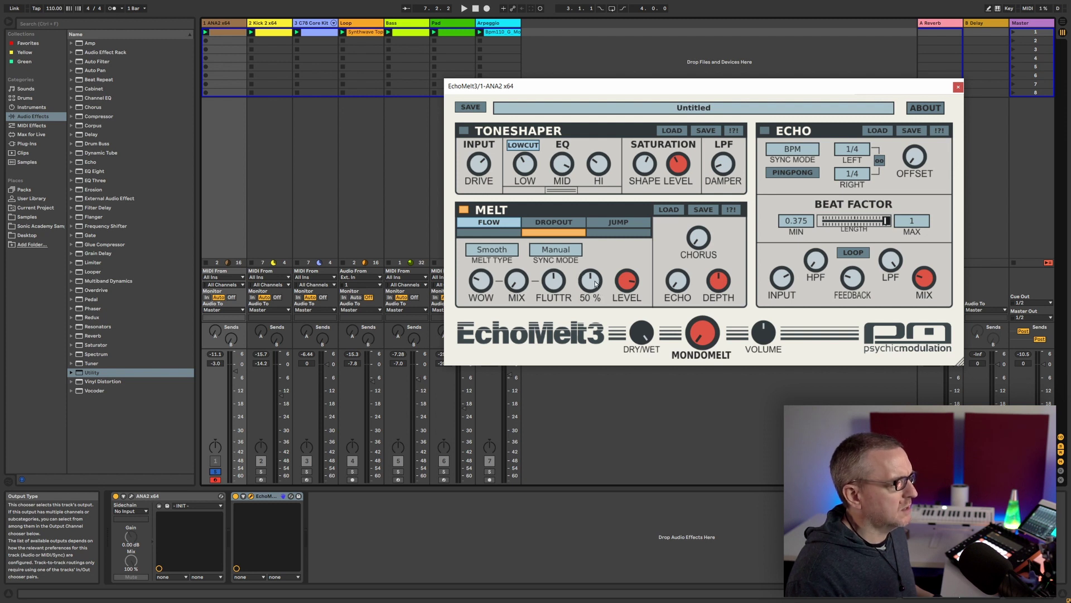
pyautogui.click(554, 223)
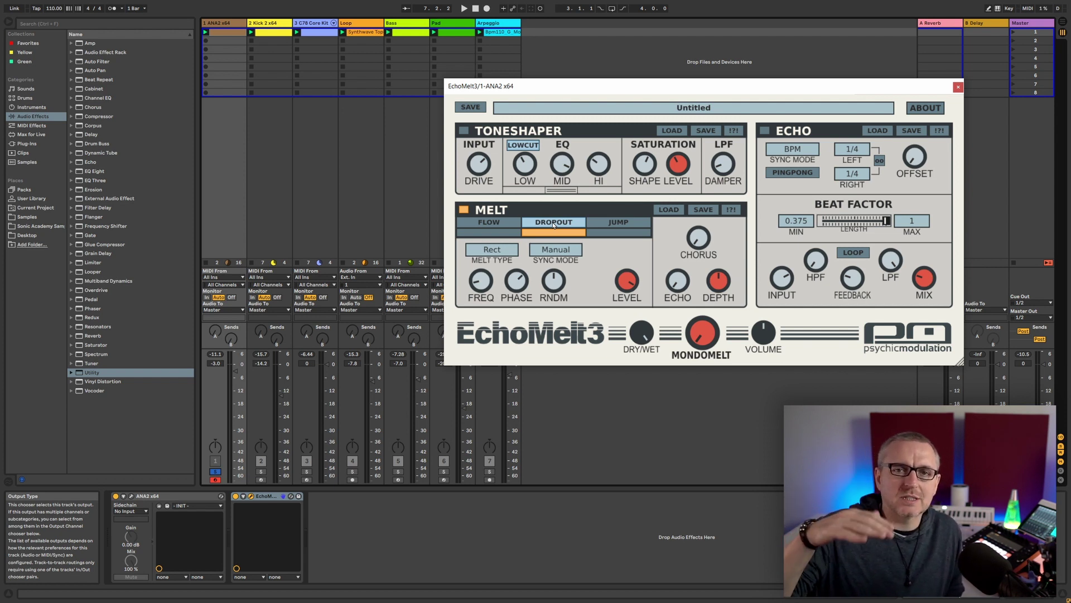
pyautogui.press('space')
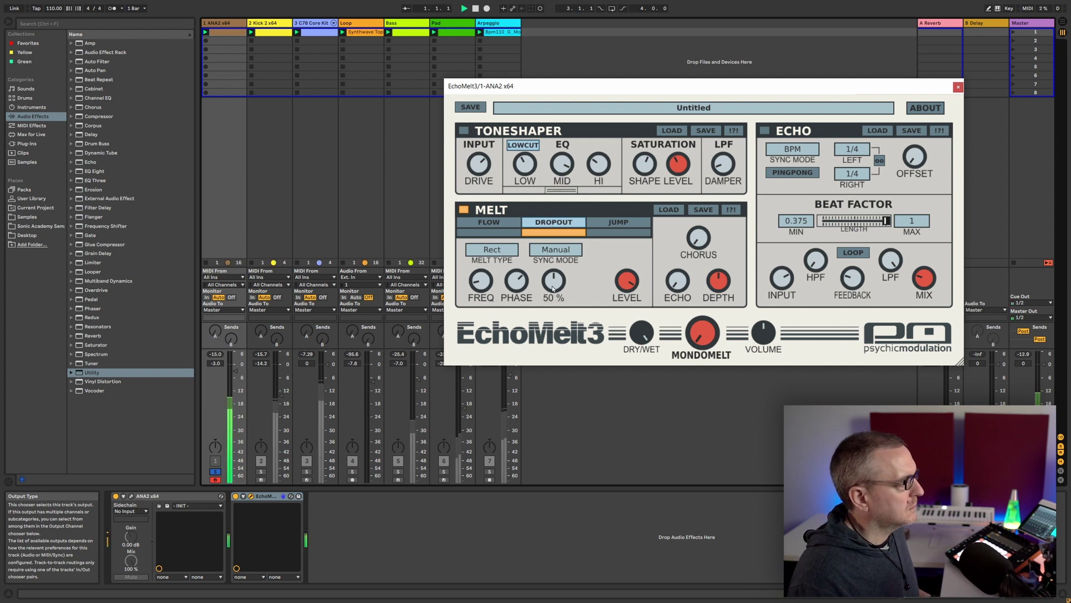
pyautogui.moveTo(552, 268)
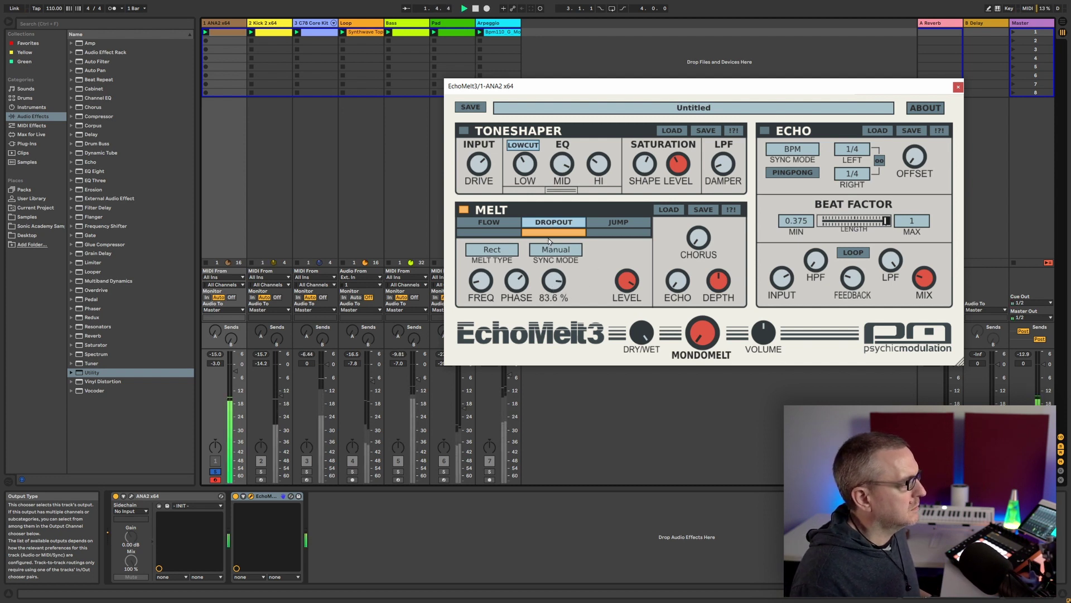
# - Audition Smooth, Robotic and Rect Dropout melt types, ending on Rect Inv with Manual sync
pyautogui.click(490, 251)
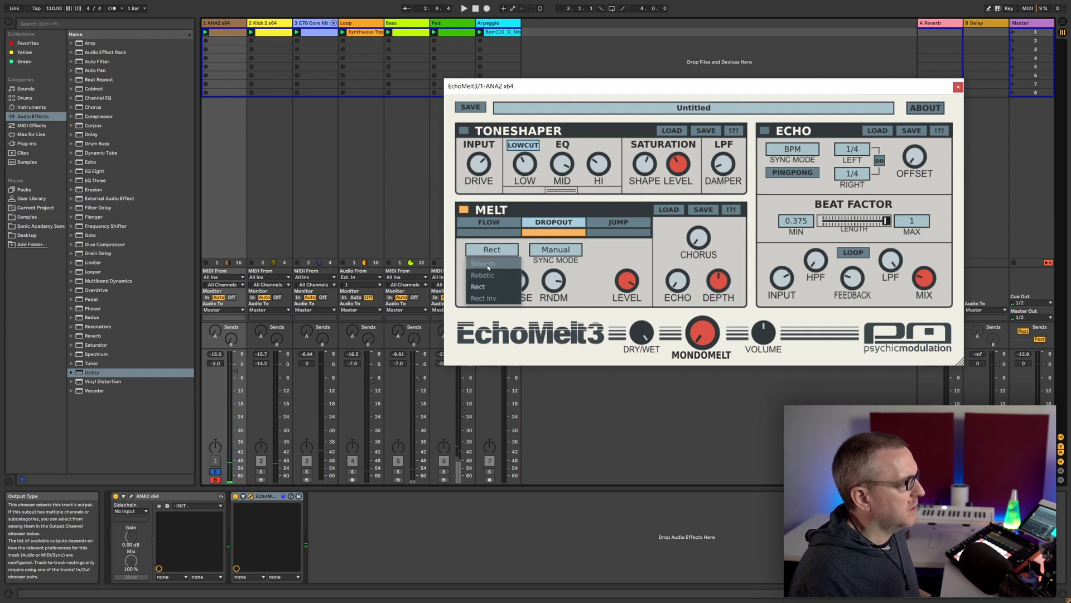
pyautogui.click(502, 271)
pyautogui.press('space')
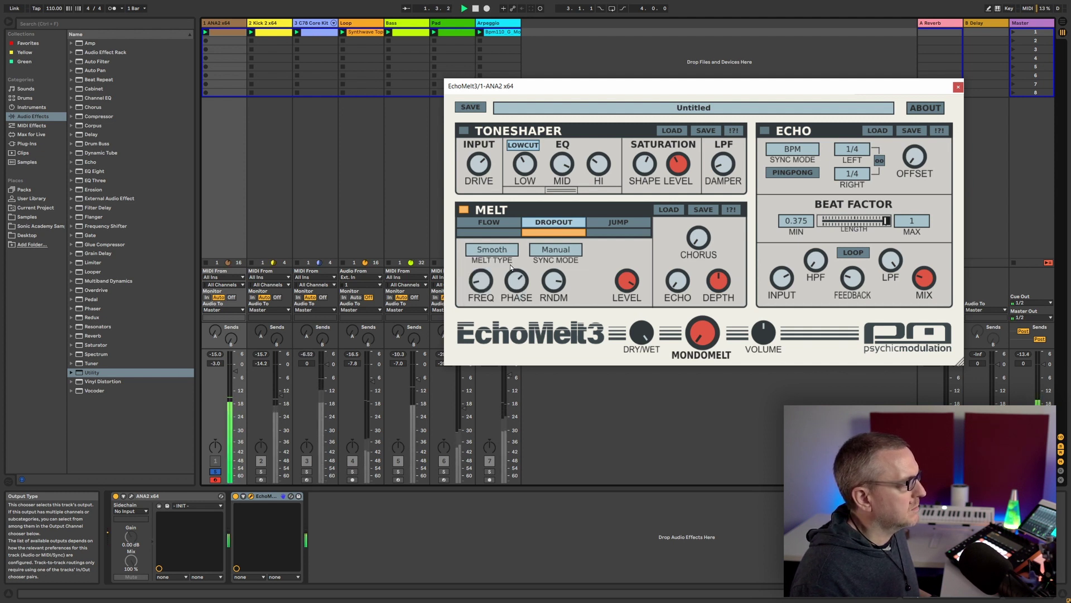
pyautogui.click(503, 251)
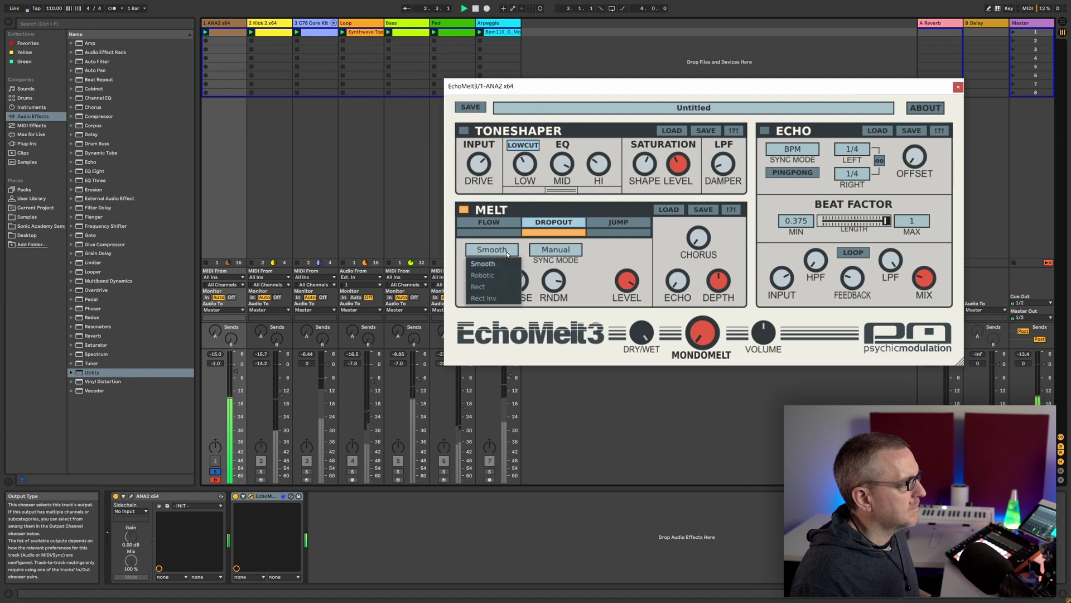
pyautogui.click(502, 274)
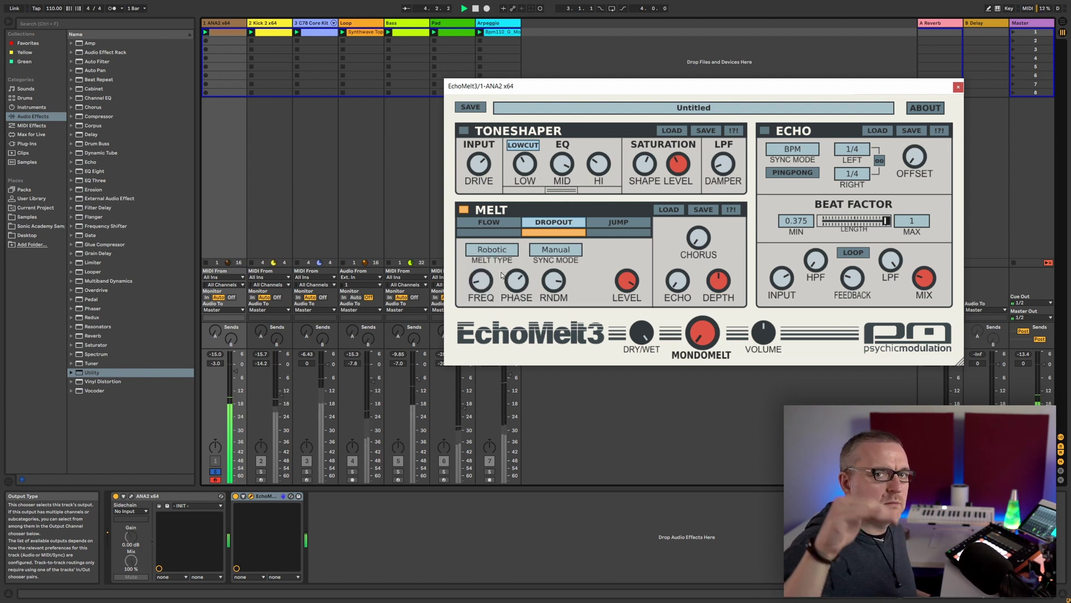
pyautogui.click(492, 249)
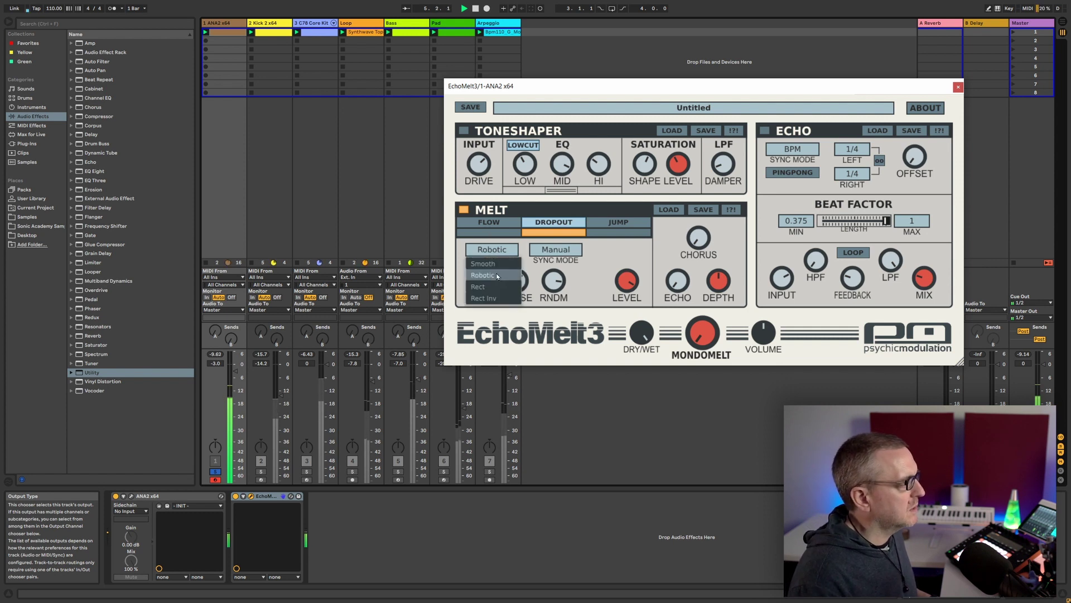
pyautogui.click(495, 286)
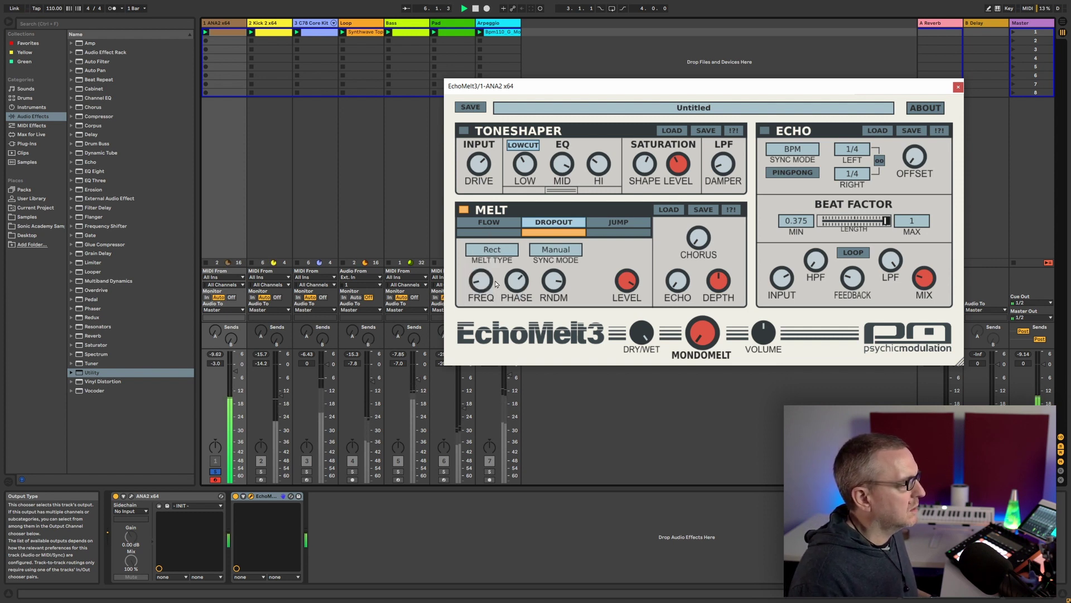
pyautogui.click(495, 252)
pyautogui.click(492, 299)
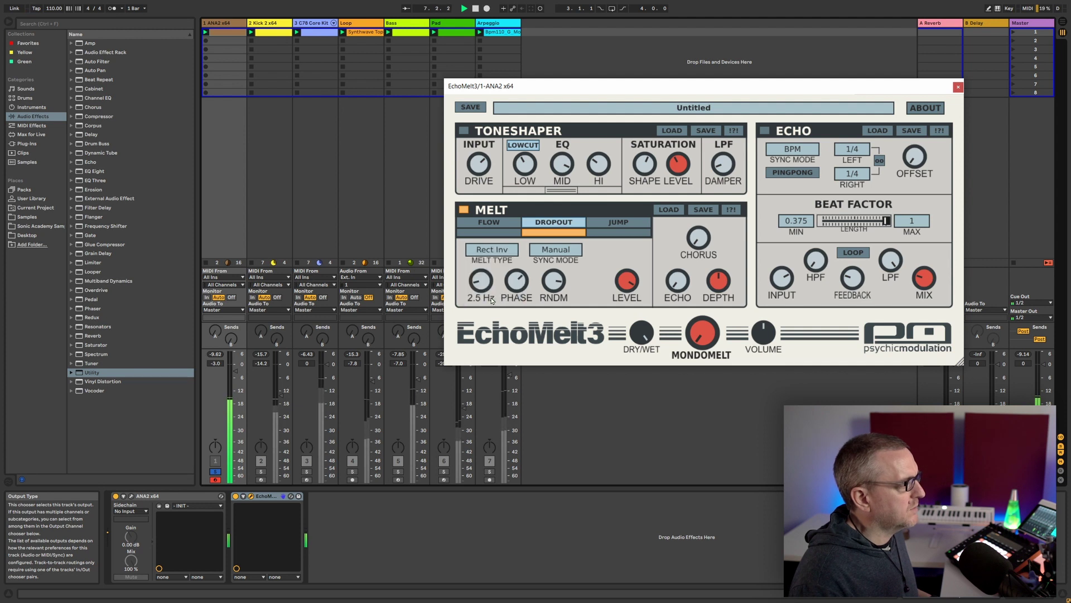
pyautogui.click(557, 250)
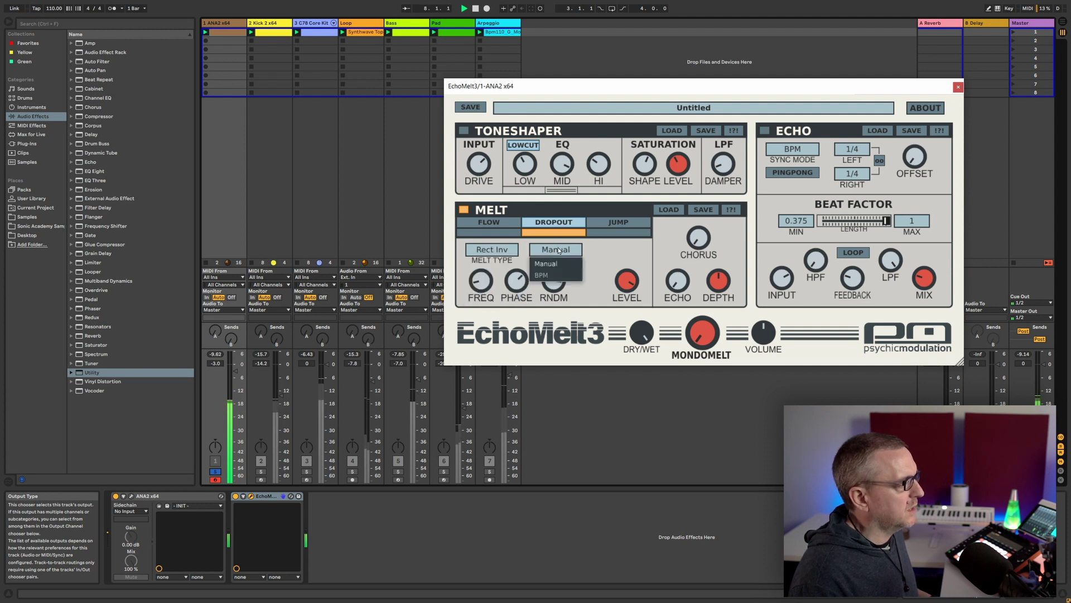
pyautogui.click(606, 255)
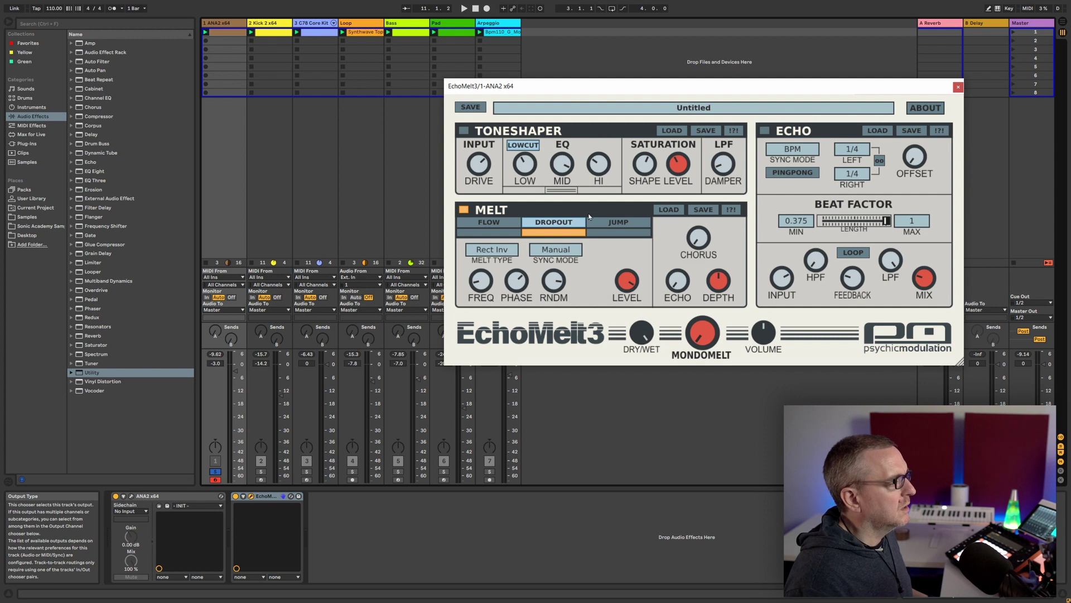
# - Switch EchoMelt 3's melt mode to Jump and start playback
pyautogui.click(616, 223)
pyautogui.click(548, 231)
pyautogui.click(606, 230)
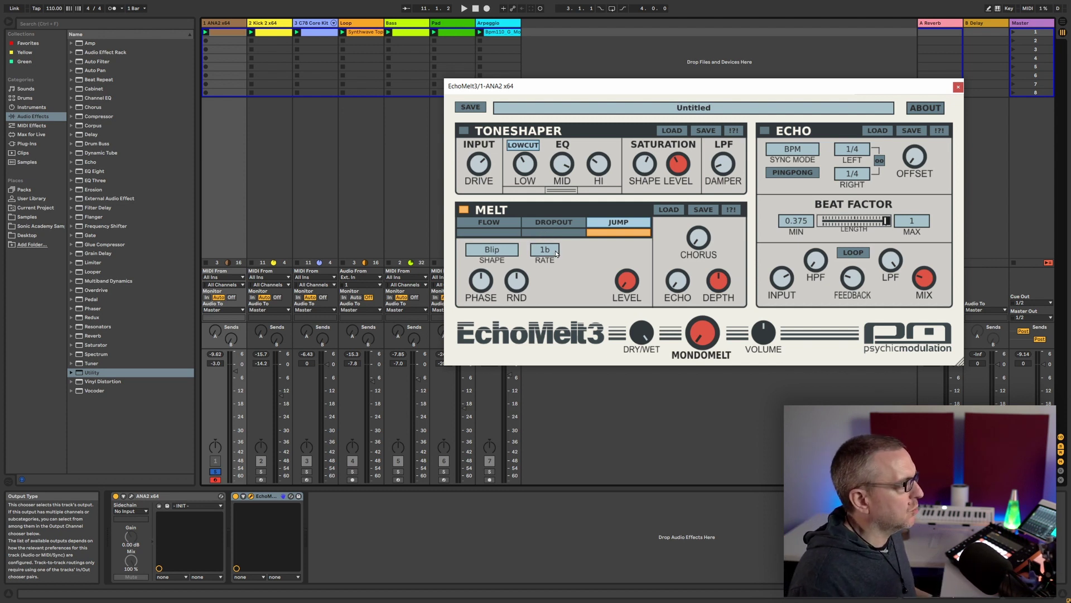
pyautogui.press('space')
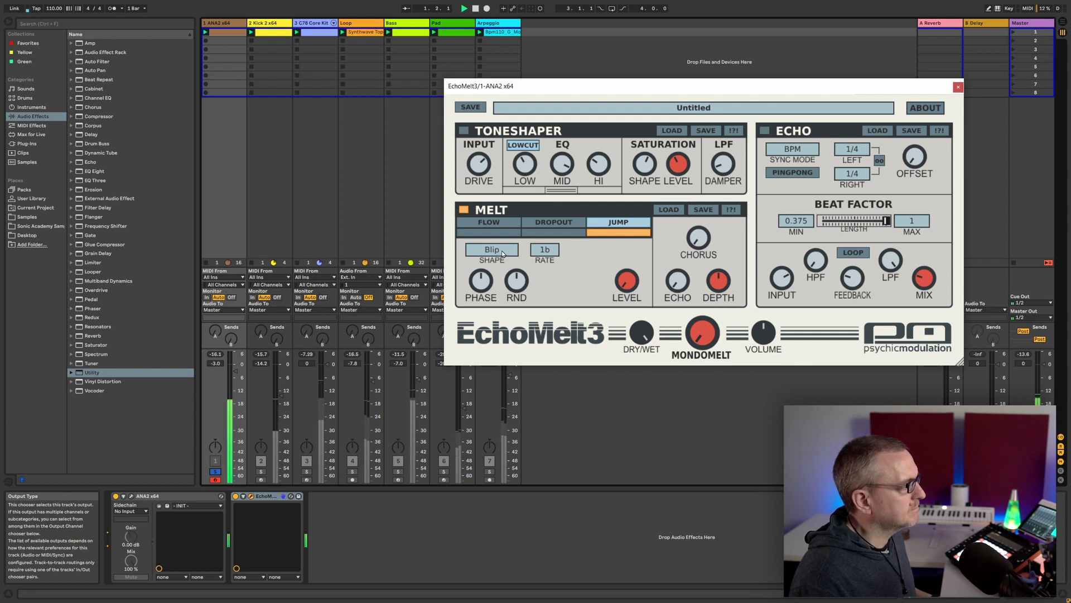
# - Try SoftBlip and ExpUp jump shapes, settle on ExpDown, and keep the rate at 1b
pyautogui.moveTo(627, 270)
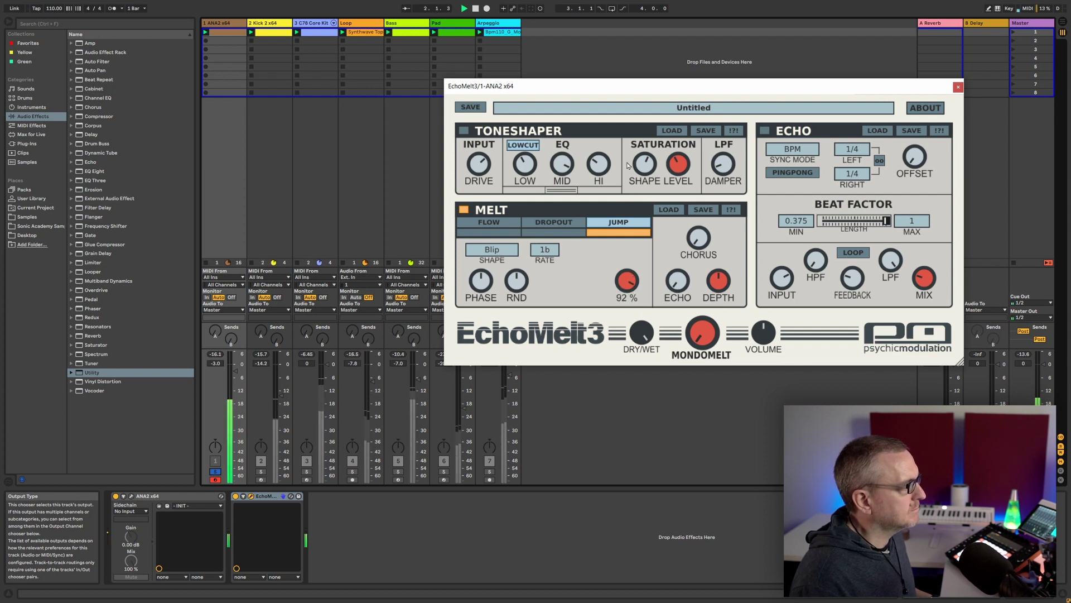
pyautogui.moveTo(481, 294)
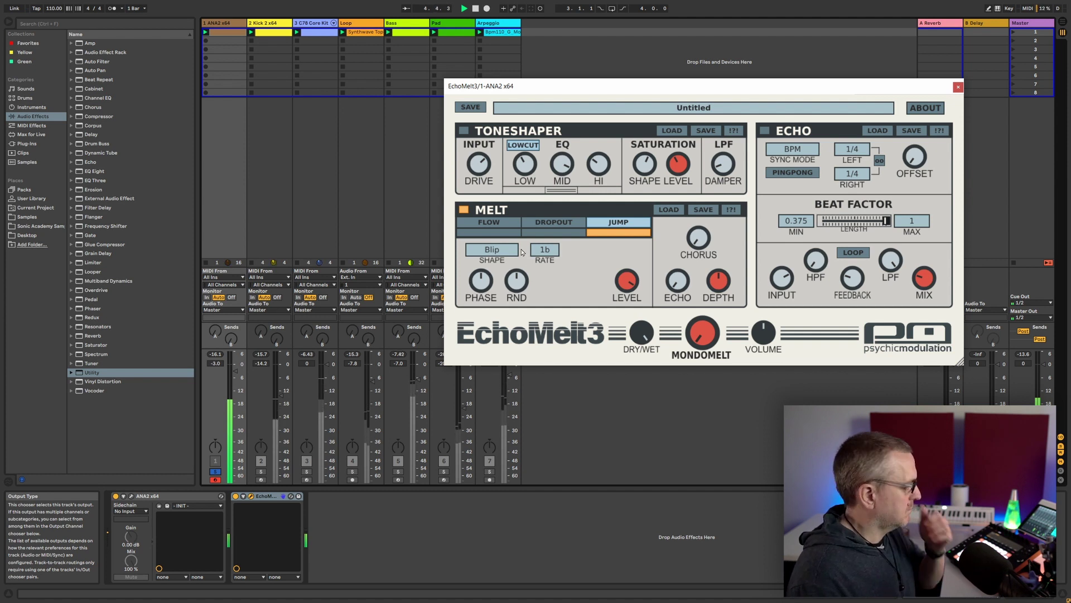
pyautogui.click(495, 252)
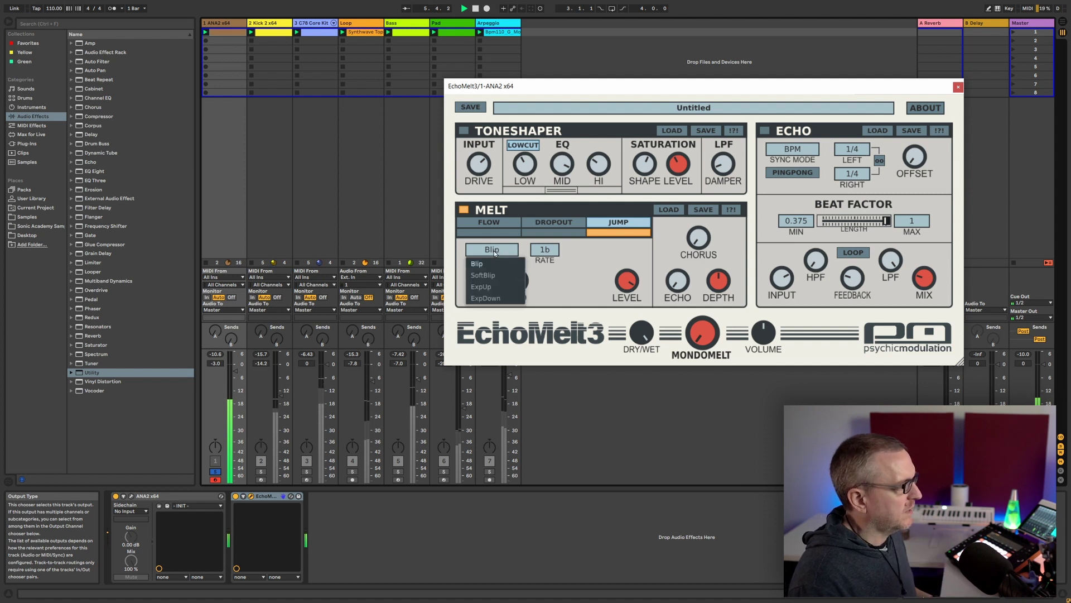
pyautogui.click(495, 271)
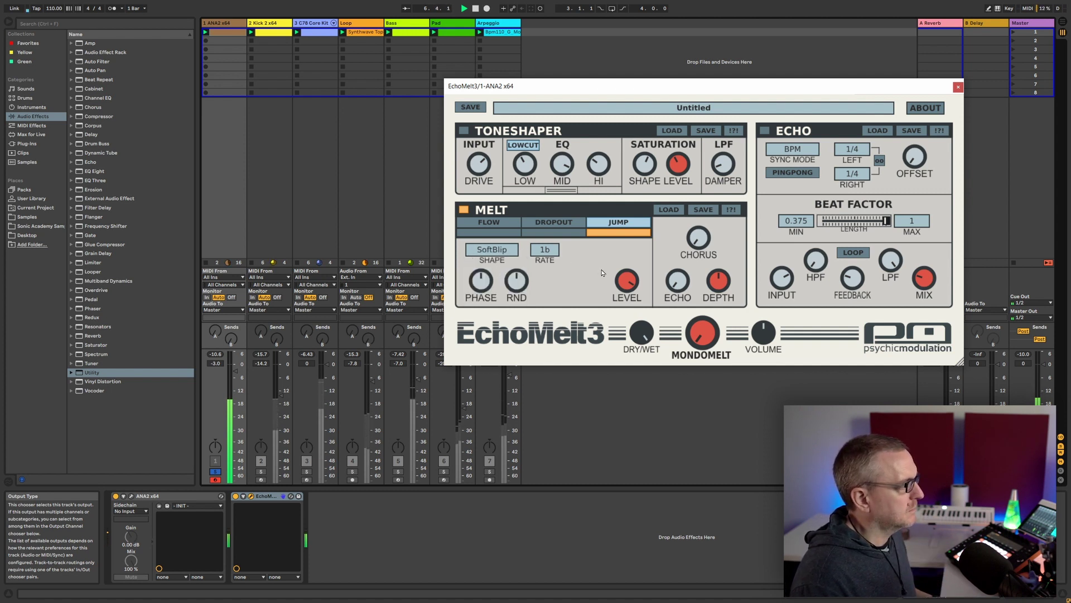
pyautogui.click(491, 253)
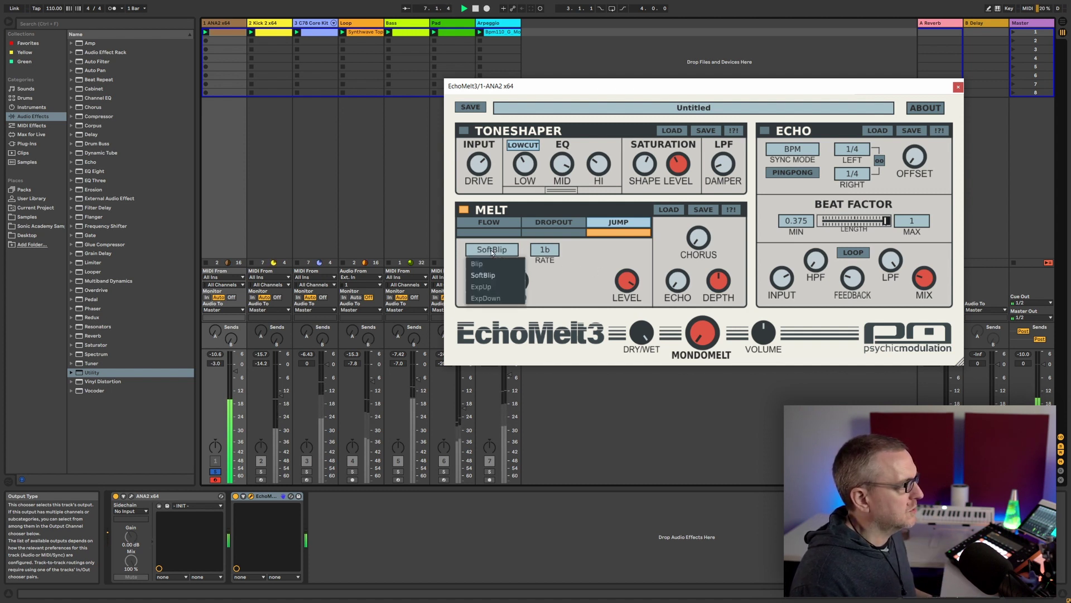
pyautogui.click(500, 286)
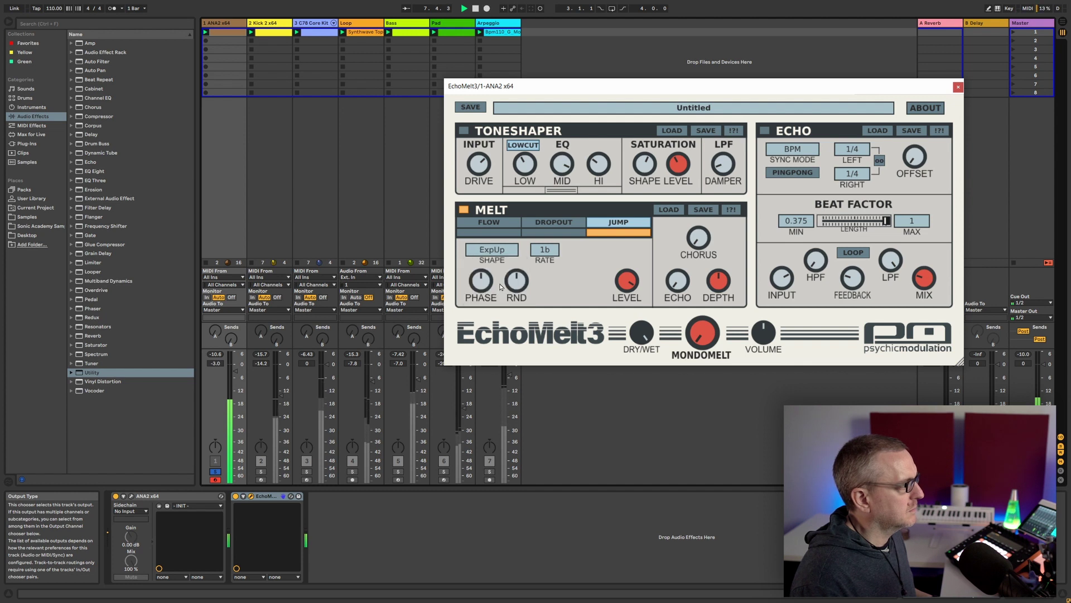
pyautogui.click(498, 254)
pyautogui.click(497, 293)
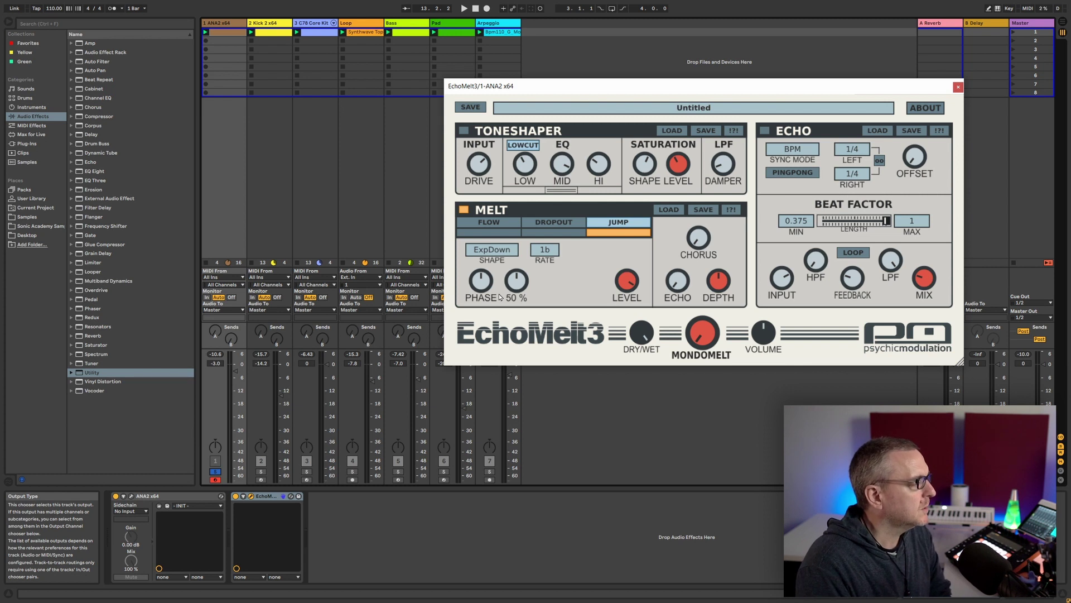
pyautogui.click(551, 252)
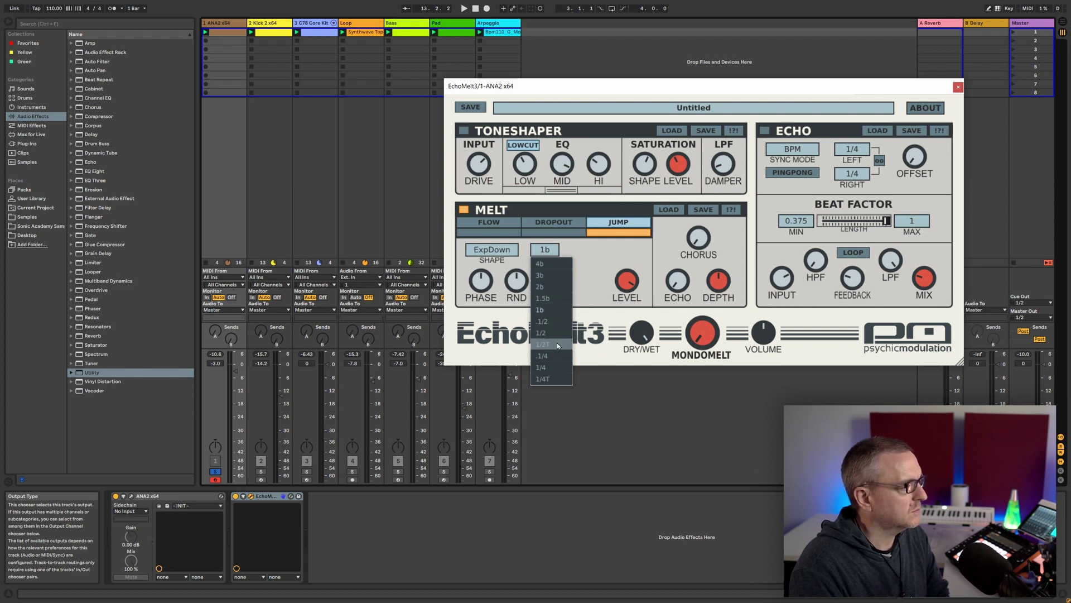
pyautogui.click(600, 266)
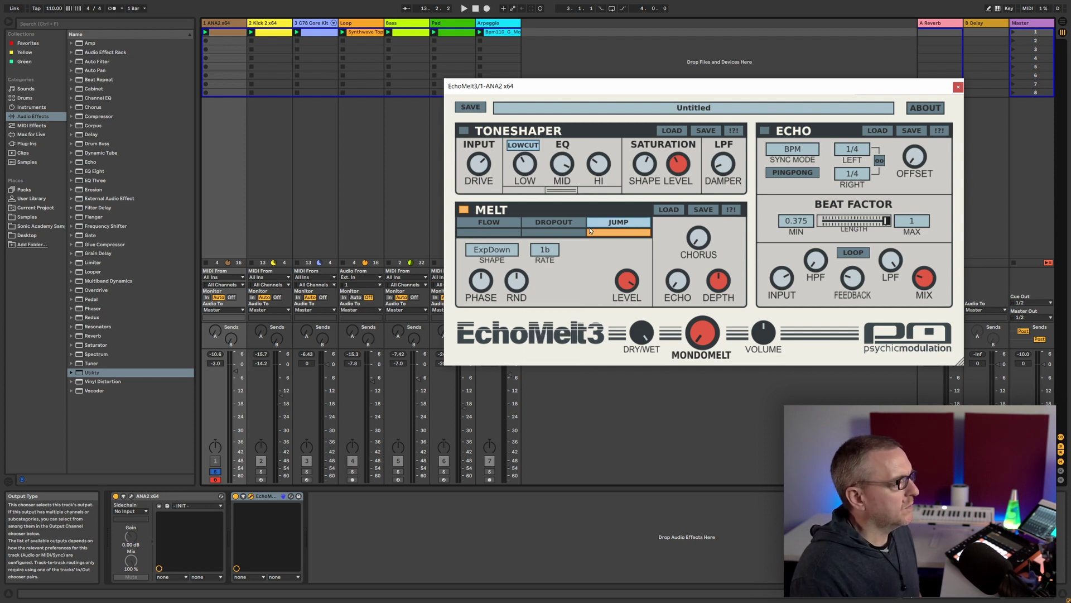
# - Switch to Flow mode and raise the Melt chorus to 23.2 % with the loop playing
pyautogui.click(490, 233)
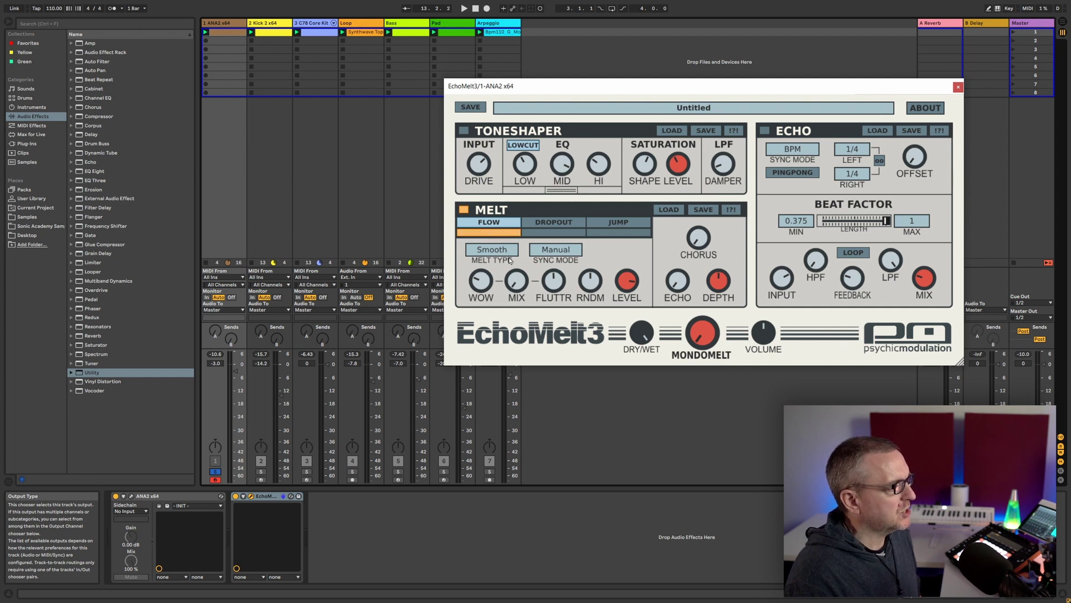
pyautogui.moveTo(702, 244)
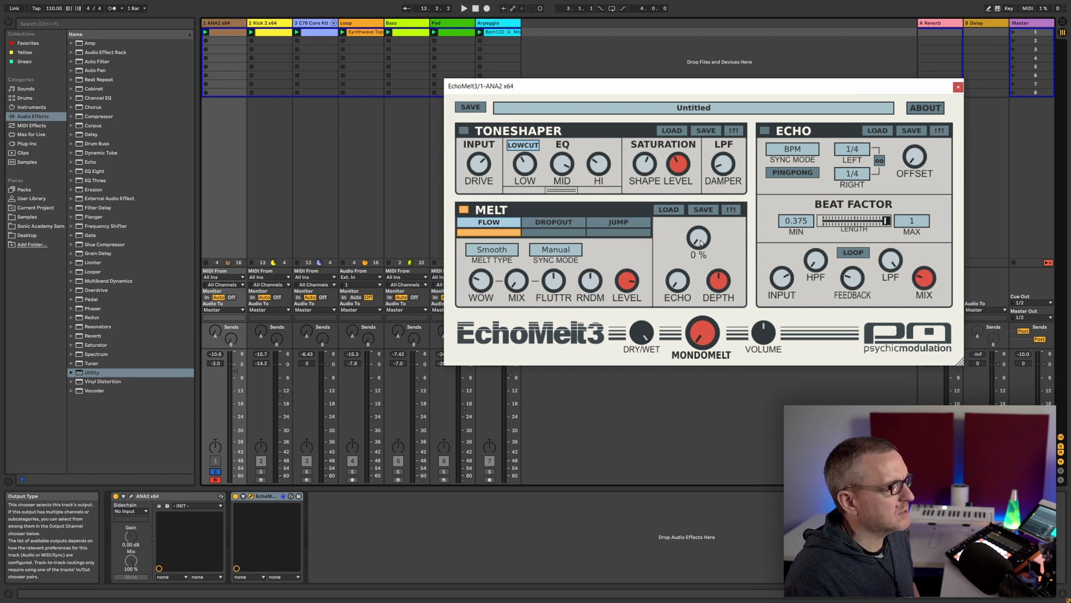
pyautogui.press('space')
pyautogui.moveTo(702, 244); pyautogui.dragTo(702, 182)
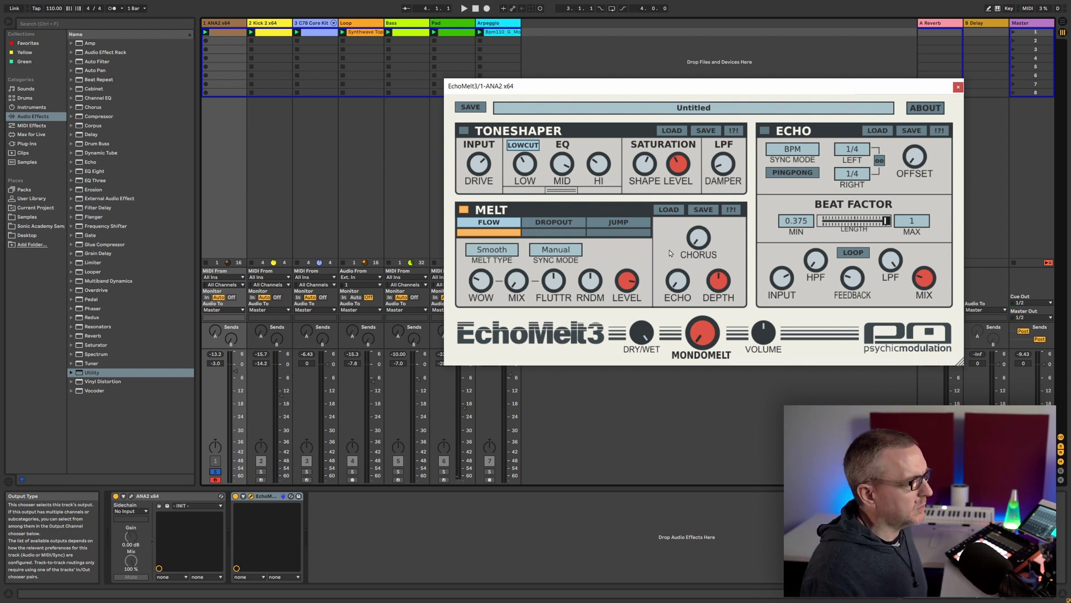
# - Tweak Melt depth then reset it to 0 %, and raise the echo amount to 41.2 %
pyautogui.moveTo(724, 284)
pyautogui.moveTo(724, 285); pyautogui.dragTo(722, 280)
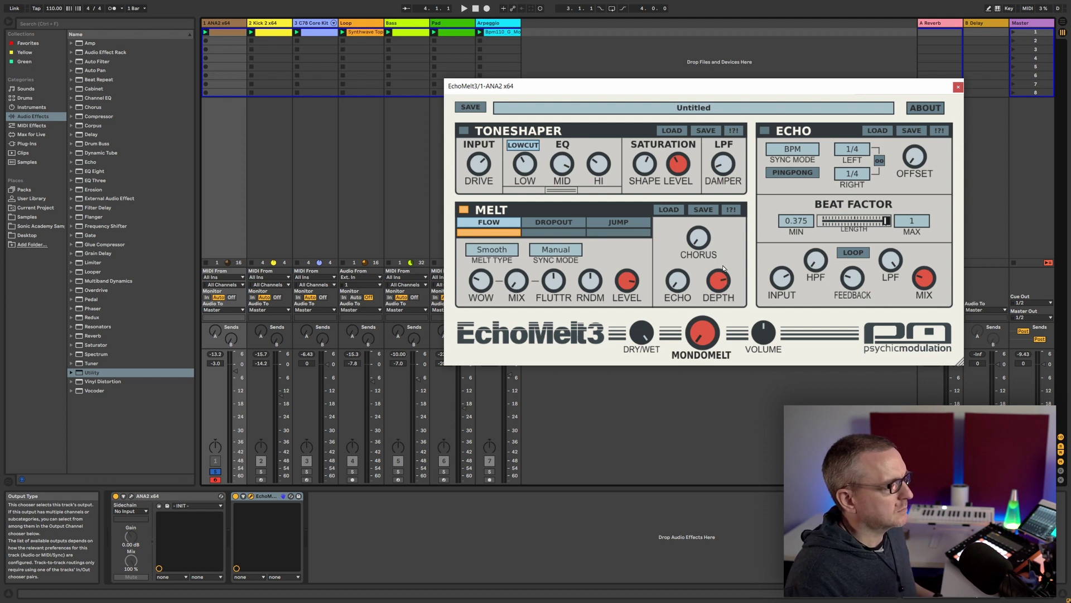
pyautogui.press('space')
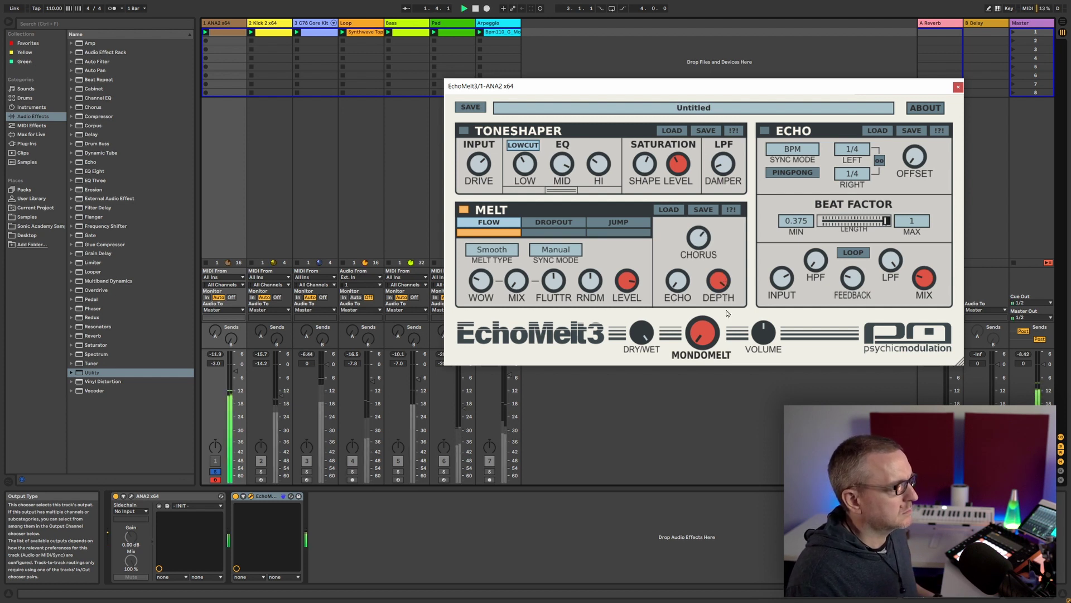
pyautogui.moveTo(719, 281); pyautogui.dragTo(718, 215)
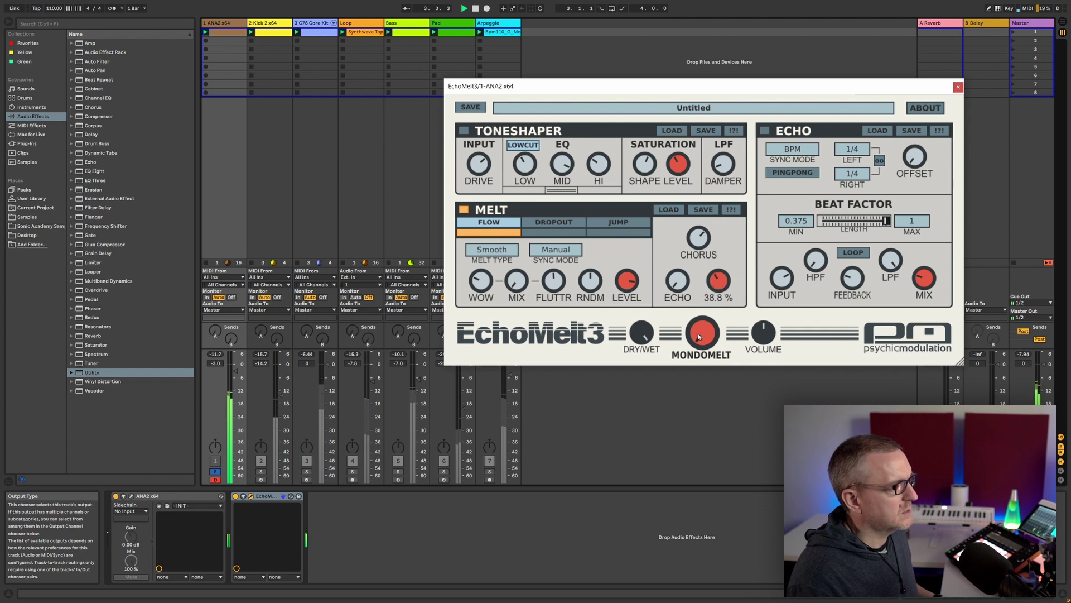
pyautogui.doubleClick(719, 282)
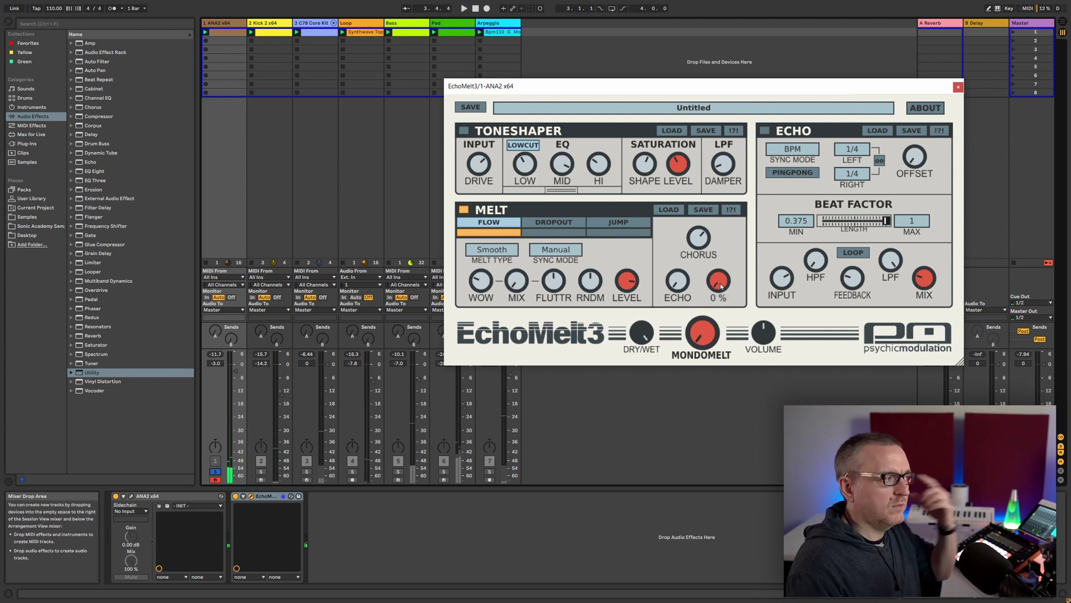
pyautogui.moveTo(680, 288)
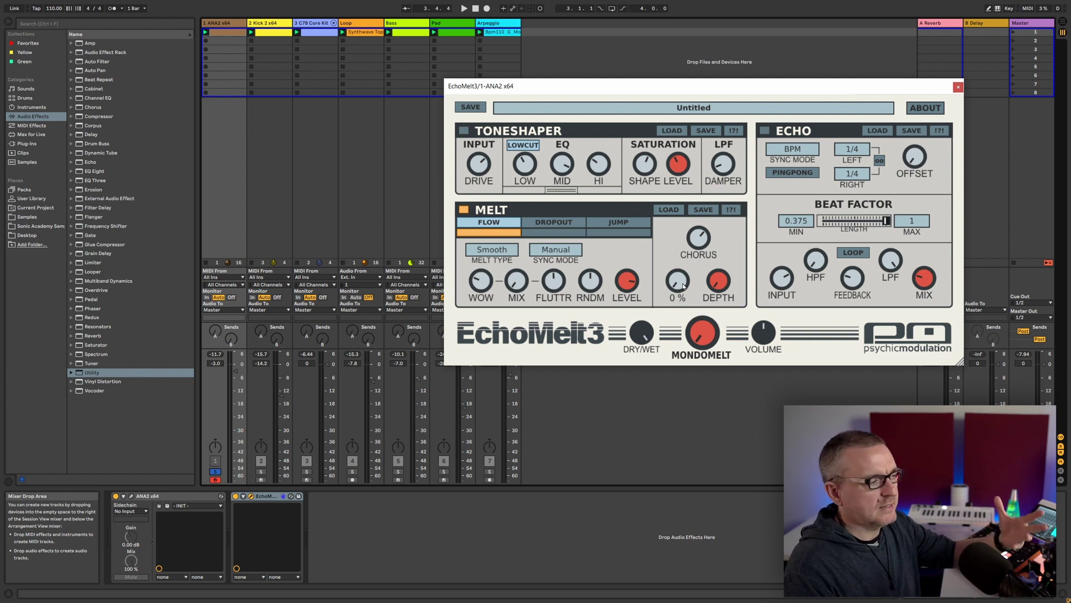
pyautogui.moveTo(683, 286); pyautogui.dragTo(679, 233)
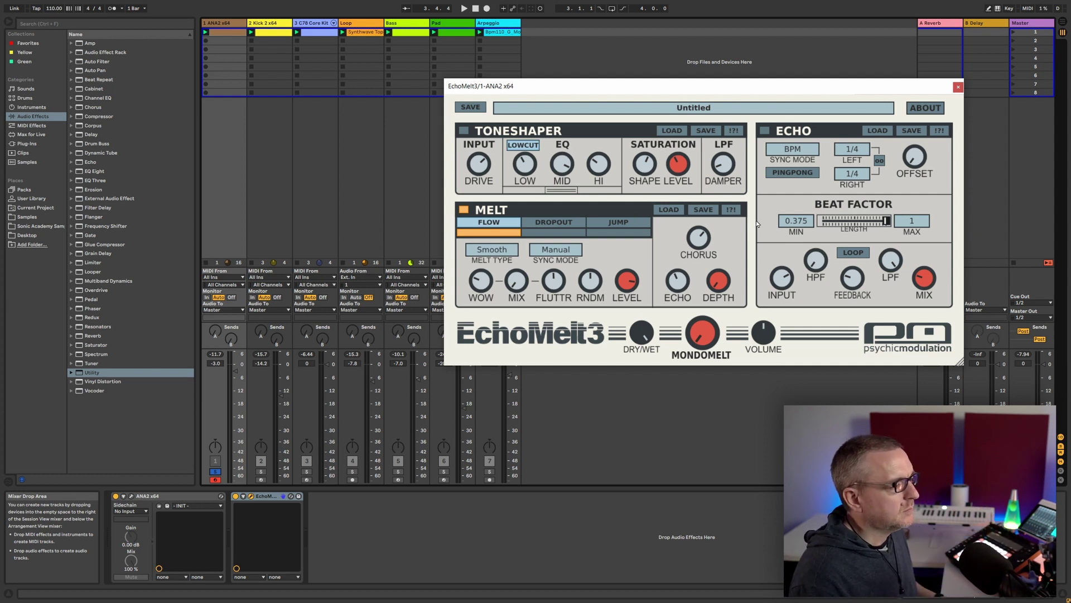
# - Move the EchoMelt window left and try Manual echo timing before returning to BPM sync
pyautogui.moveTo(779, 91); pyautogui.dragTo(672, 97)
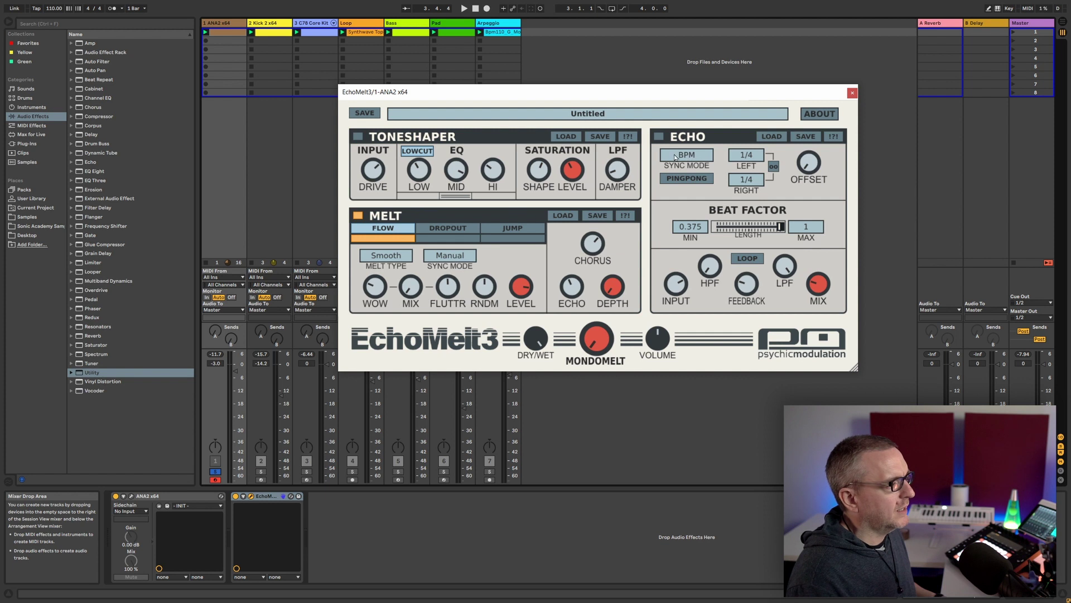
pyautogui.click(692, 157)
pyautogui.click(688, 169)
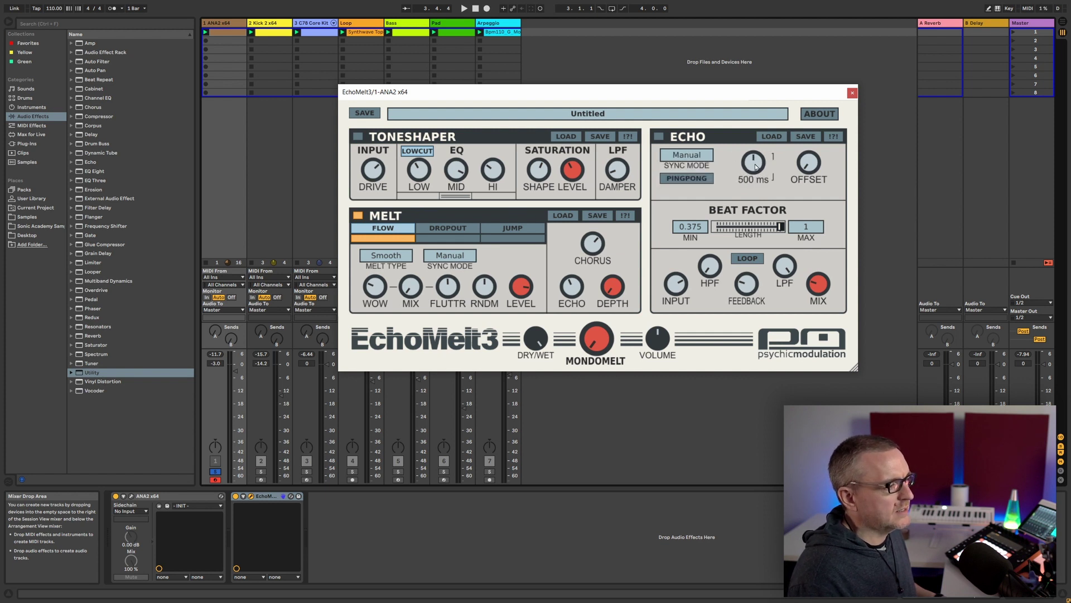
pyautogui.moveTo(756, 167); pyautogui.dragTo(756, 161)
pyautogui.click(689, 156)
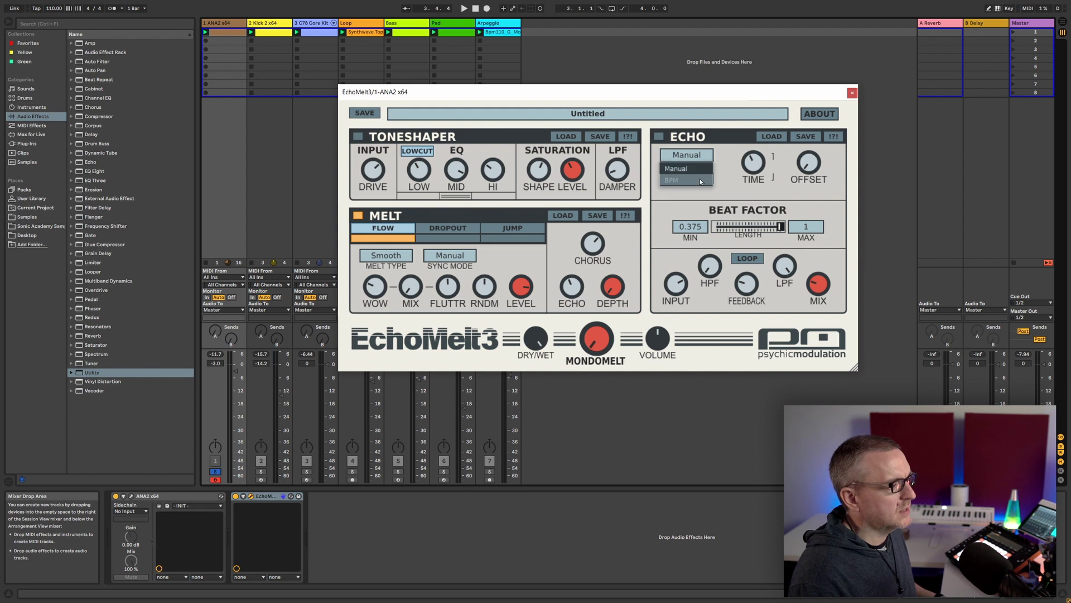
pyautogui.click(701, 182)
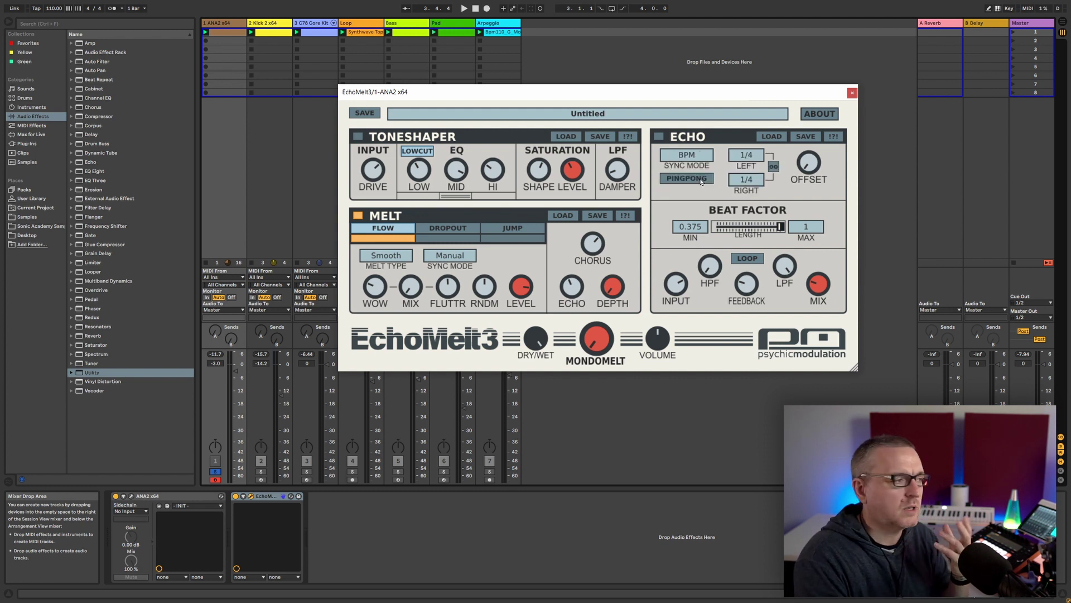
# - Unlink the left and right echo times, setting right to 1/8 and left to 1/4
pyautogui.click(774, 167)
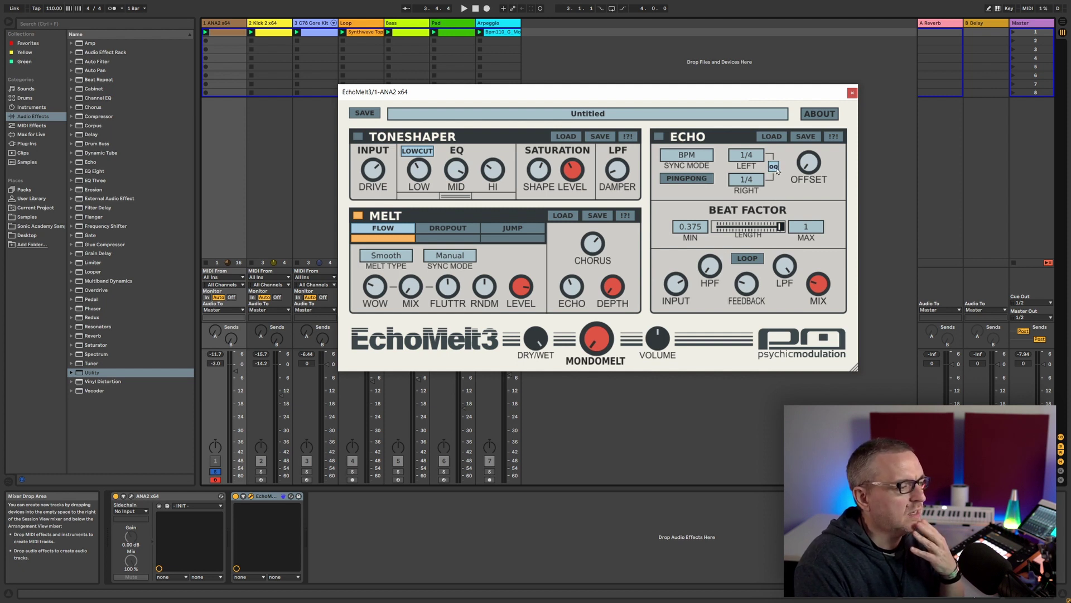
pyautogui.click(747, 179)
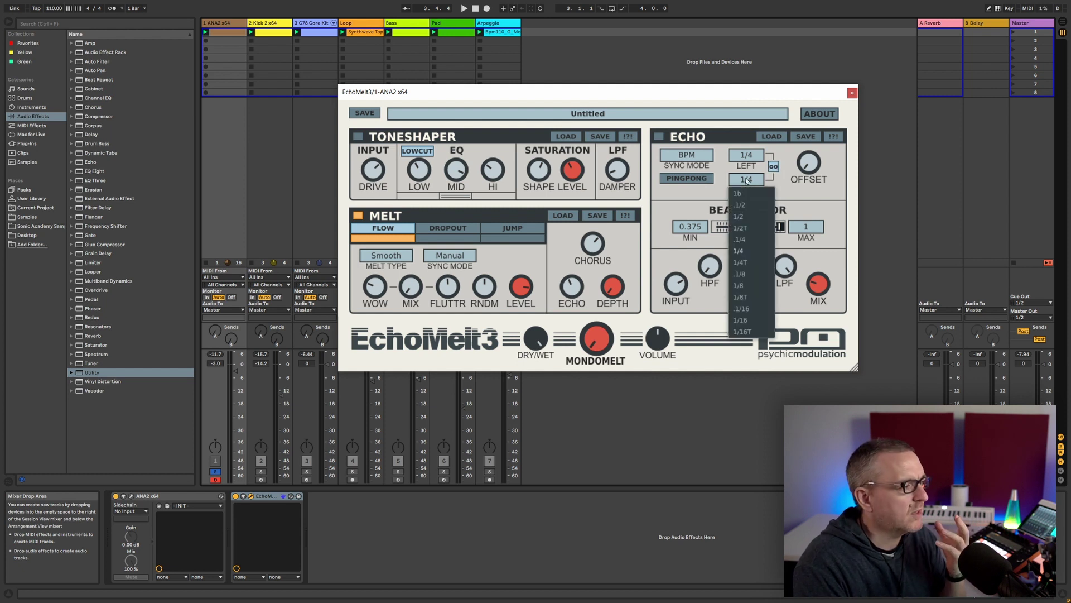
pyautogui.click(753, 279)
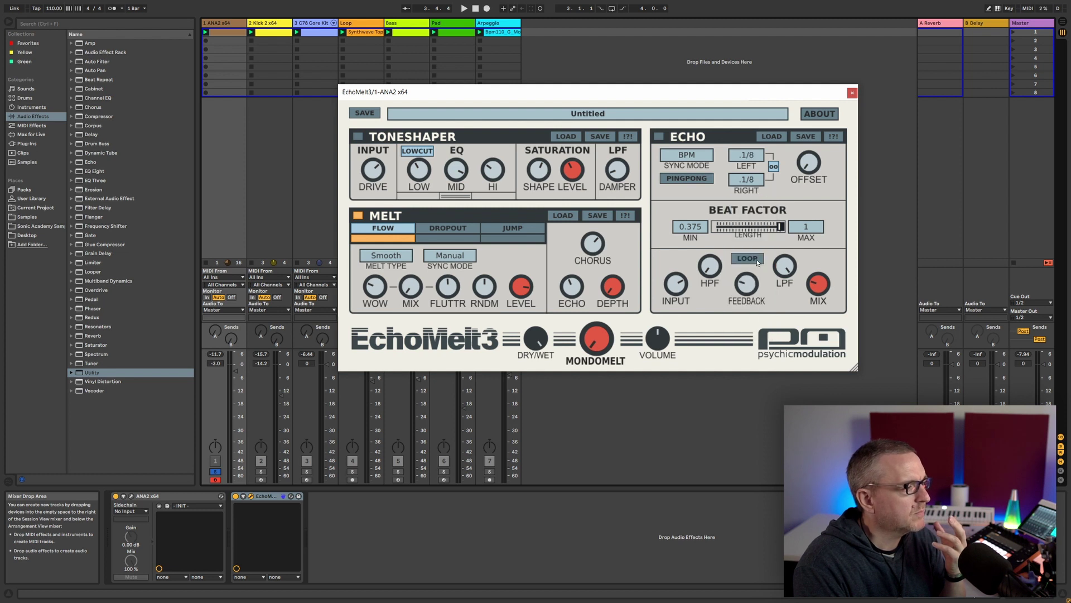
pyautogui.click(746, 155)
pyautogui.click(751, 226)
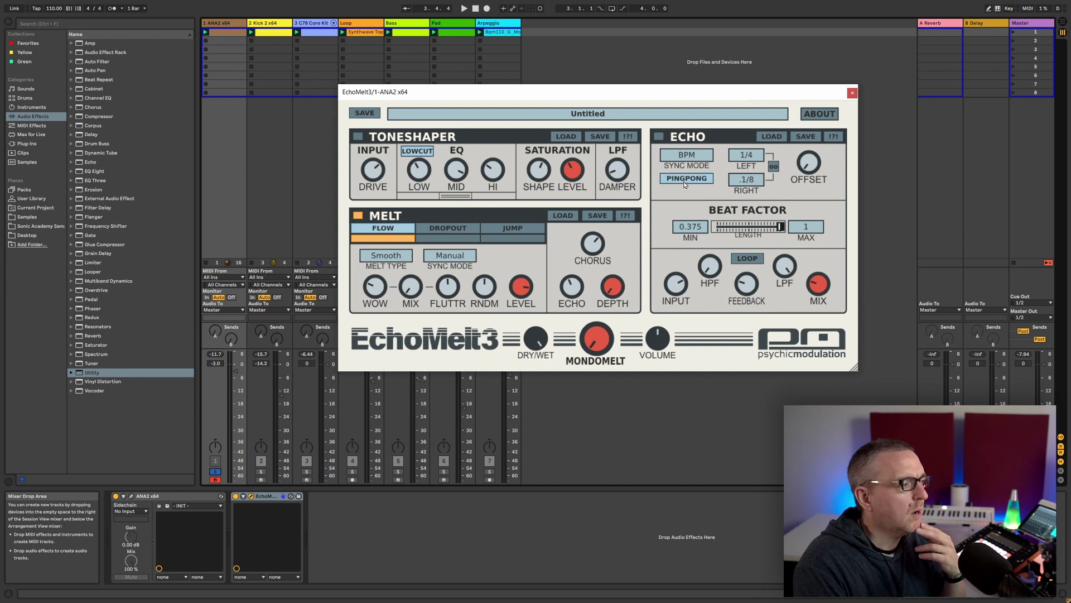
pyautogui.moveTo(816, 162)
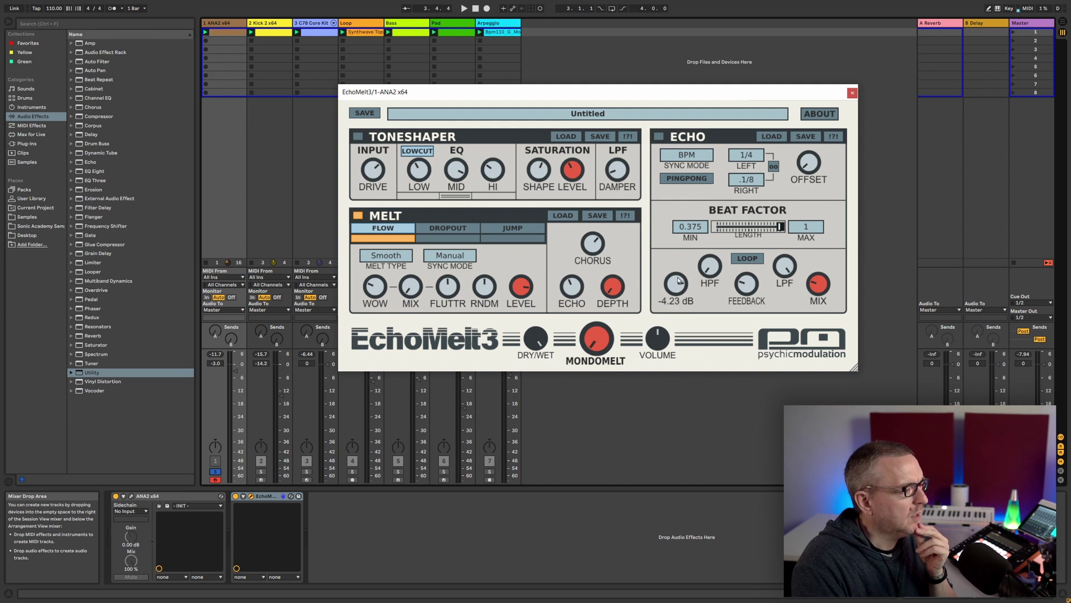
pyautogui.moveTo(706, 269)
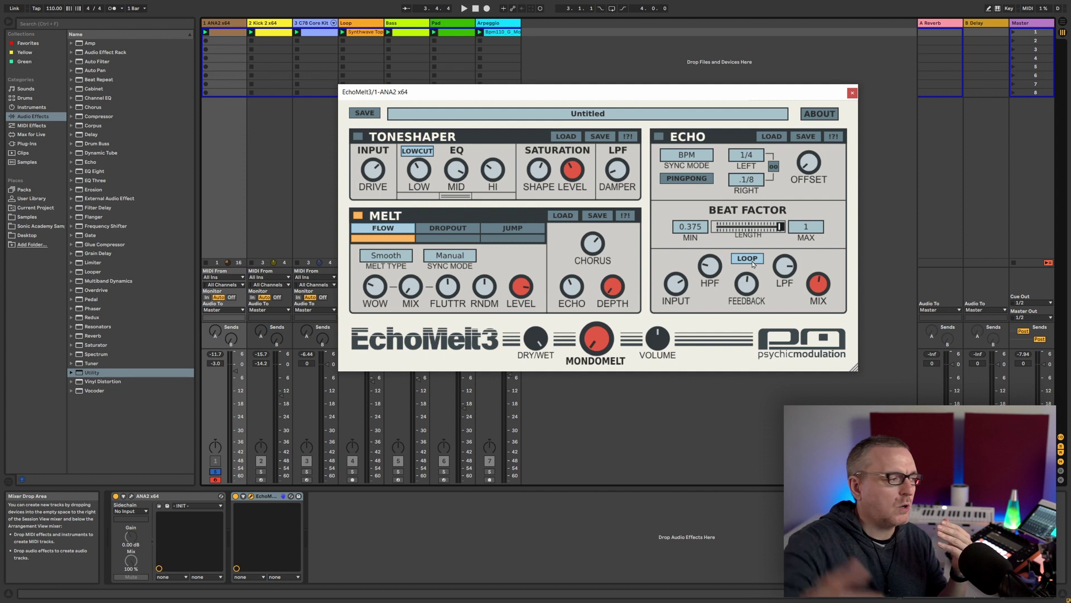
# - Toggle the Beat Factor loop and drag its length slider almost to the left end
pyautogui.click(753, 263)
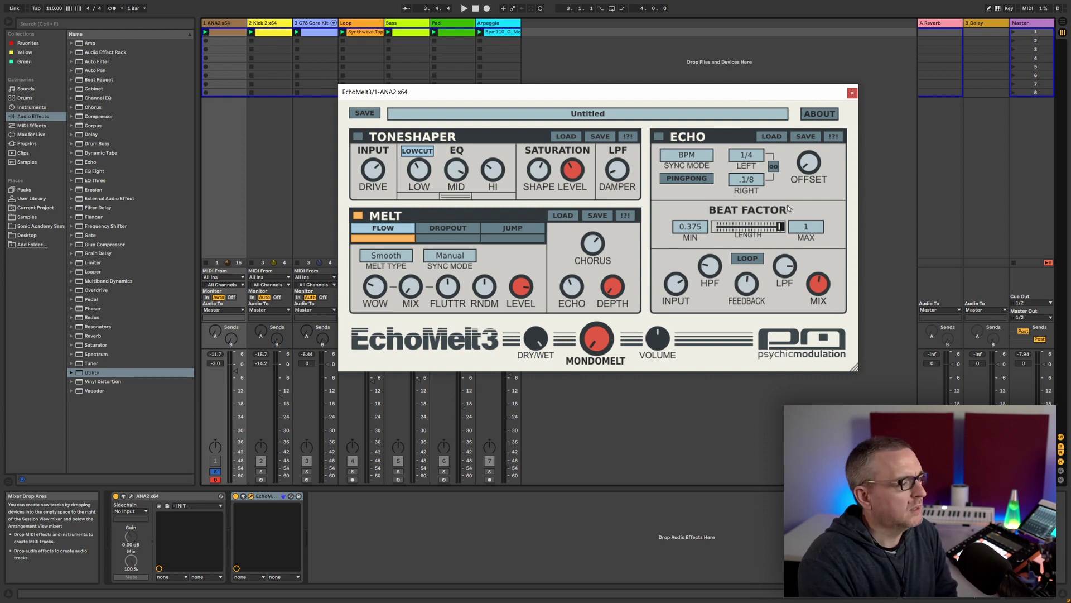
pyautogui.moveTo(780, 228); pyautogui.dragTo(714, 232)
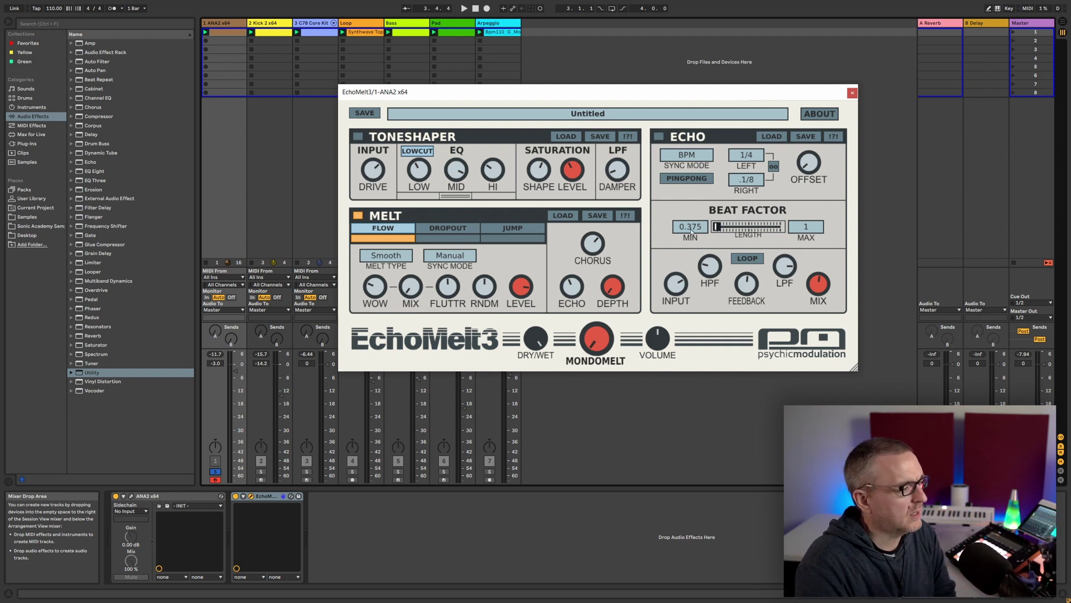
# - Set the Beat Factor minimum to 0.5 and keep the maximum at 1
pyautogui.click(690, 227)
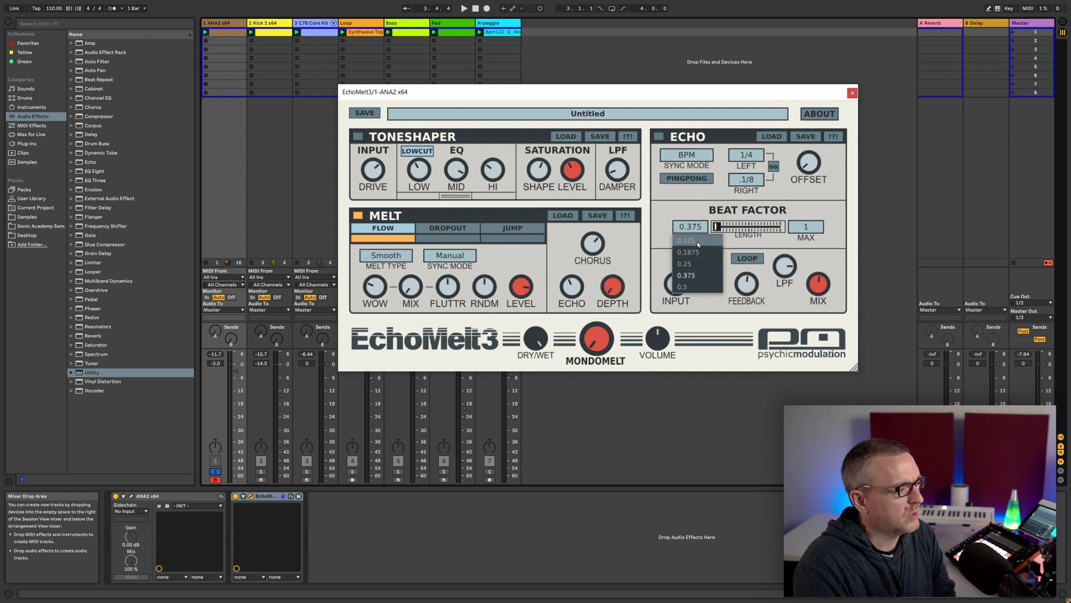
pyautogui.click(694, 287)
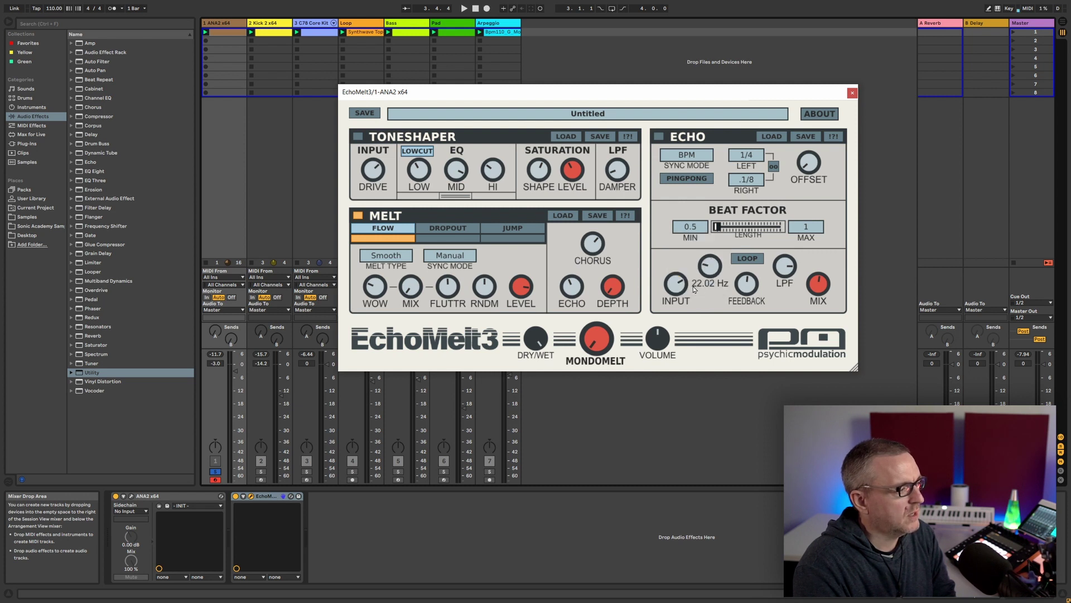
pyautogui.click(815, 228)
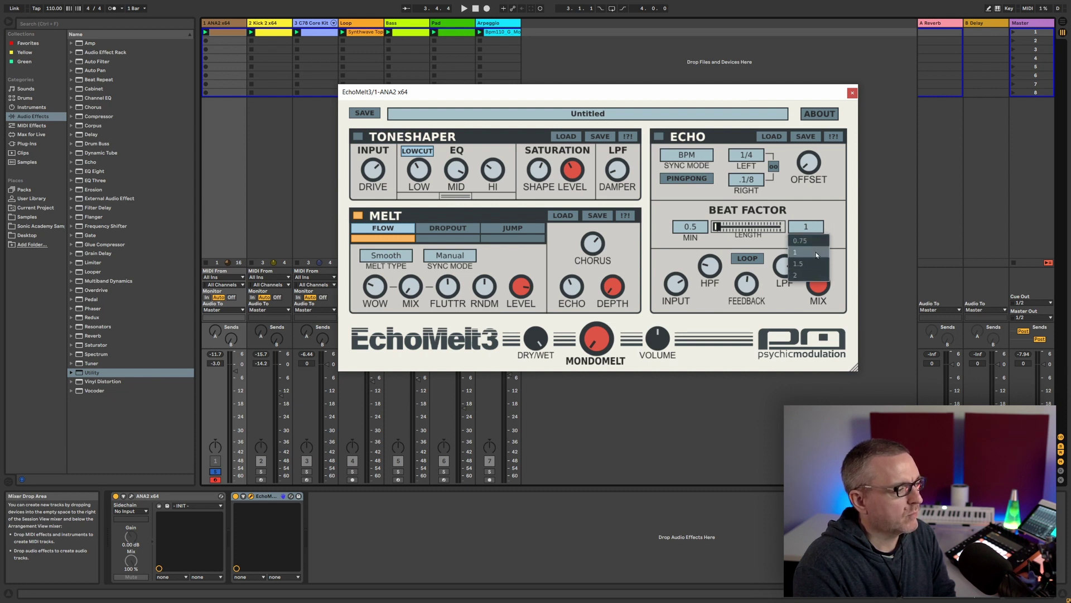
pyautogui.click(816, 252)
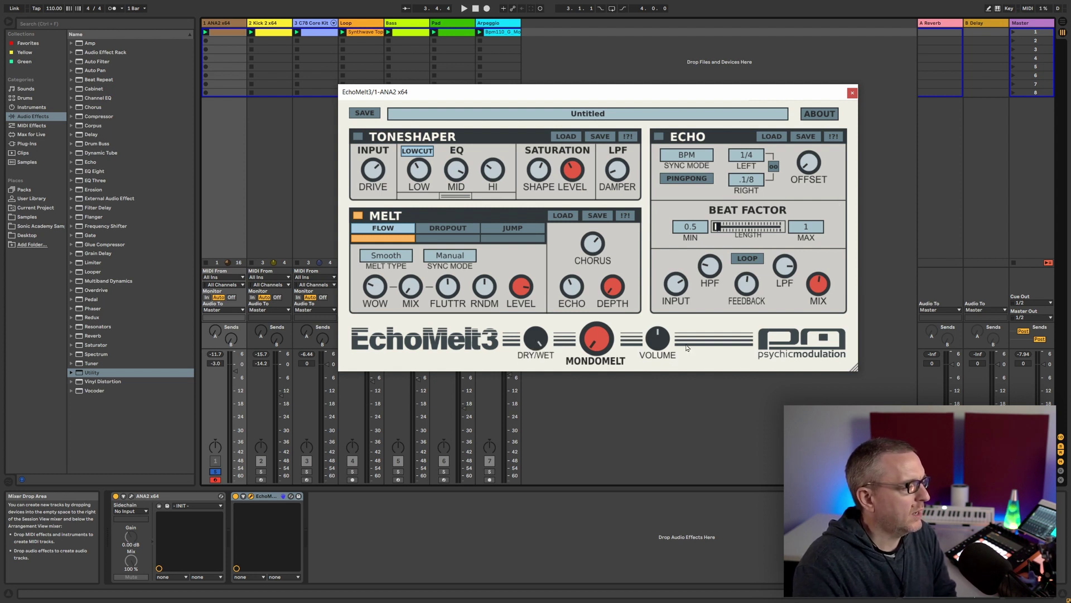
pyautogui.moveTo(665, 342)
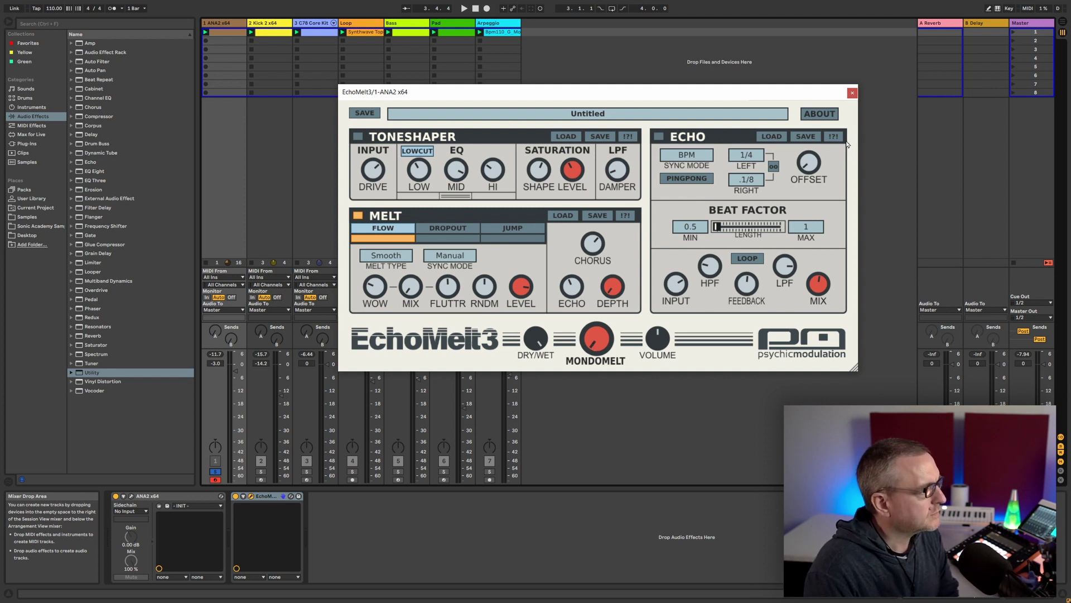
# - Close the EchoMelt plugin window and cut the 1 ANA2 track out of the set
pyautogui.click(851, 93)
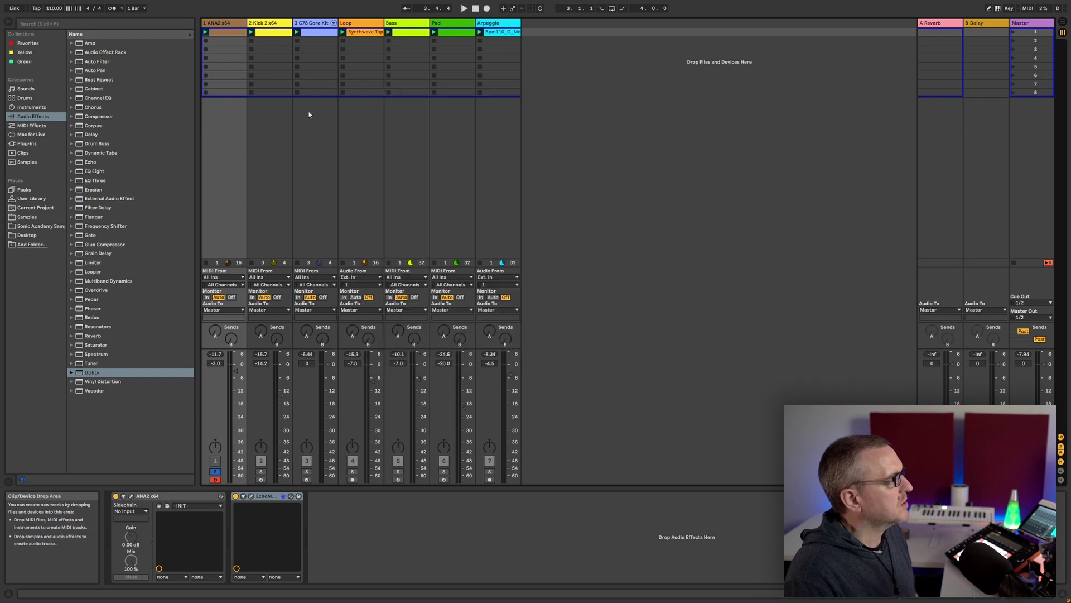
pyautogui.rightClick(219, 23)
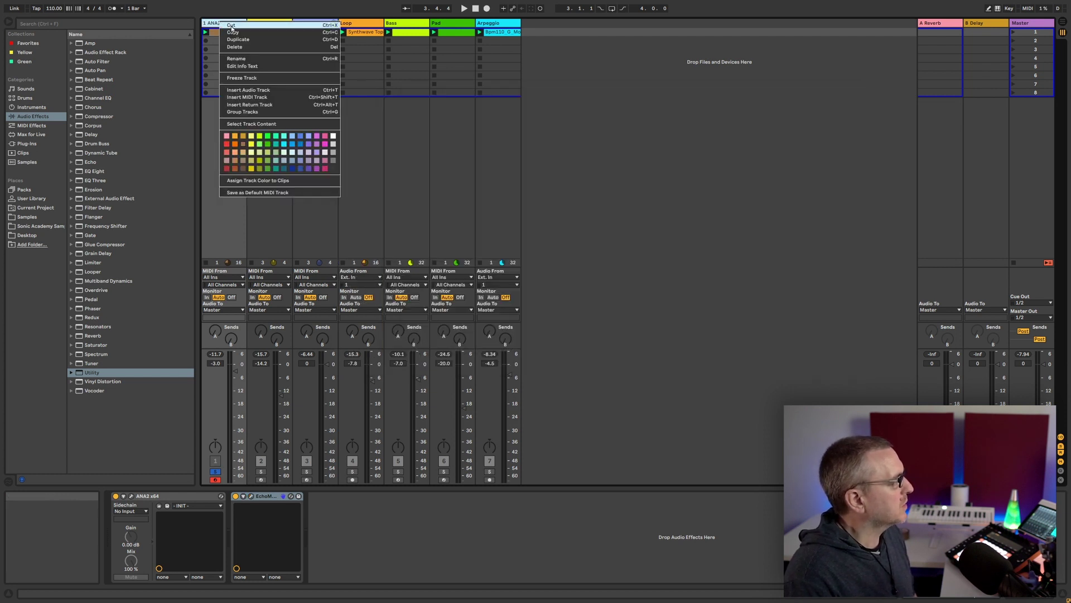
pyautogui.click(231, 26)
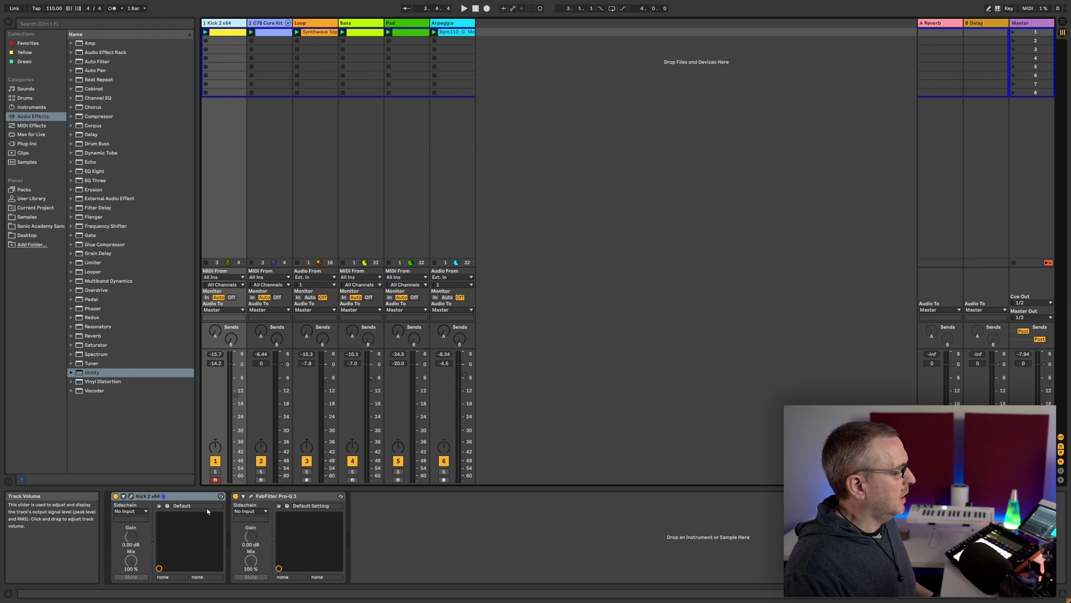
# - Solo the Kick 2 x64 track and play the set, viewing the C78 Core Kit devices
pyautogui.click(215, 472)
pyautogui.press('space')
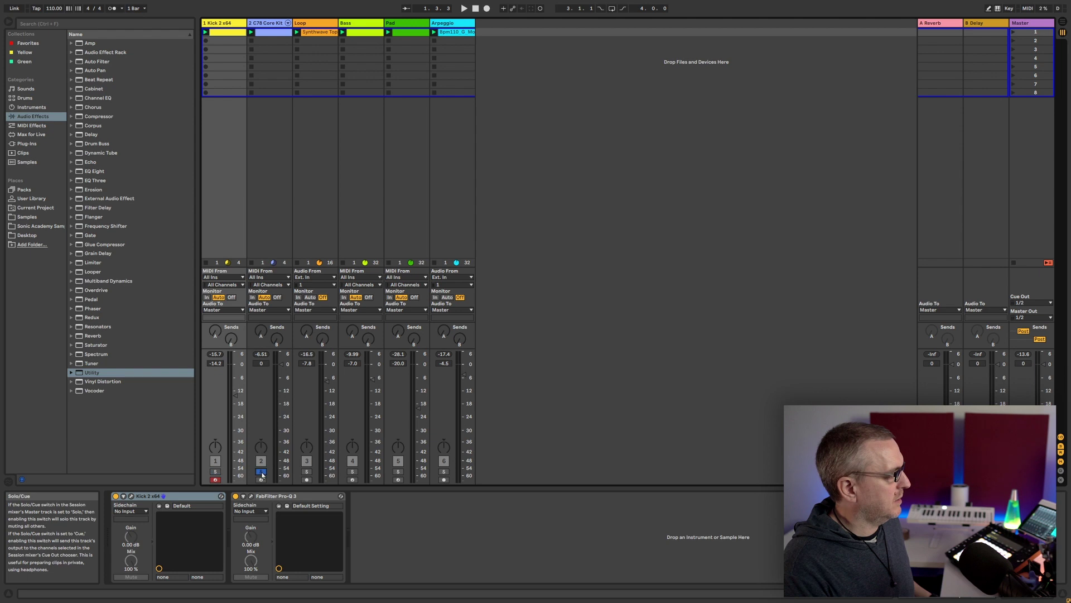
pyautogui.click(263, 182)
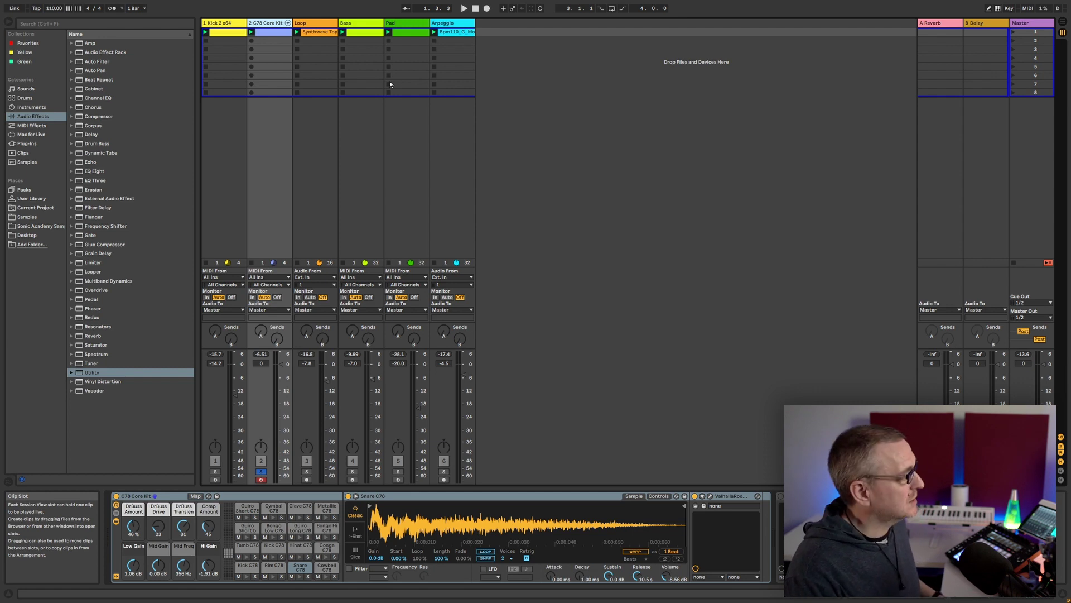
pyautogui.press('space')
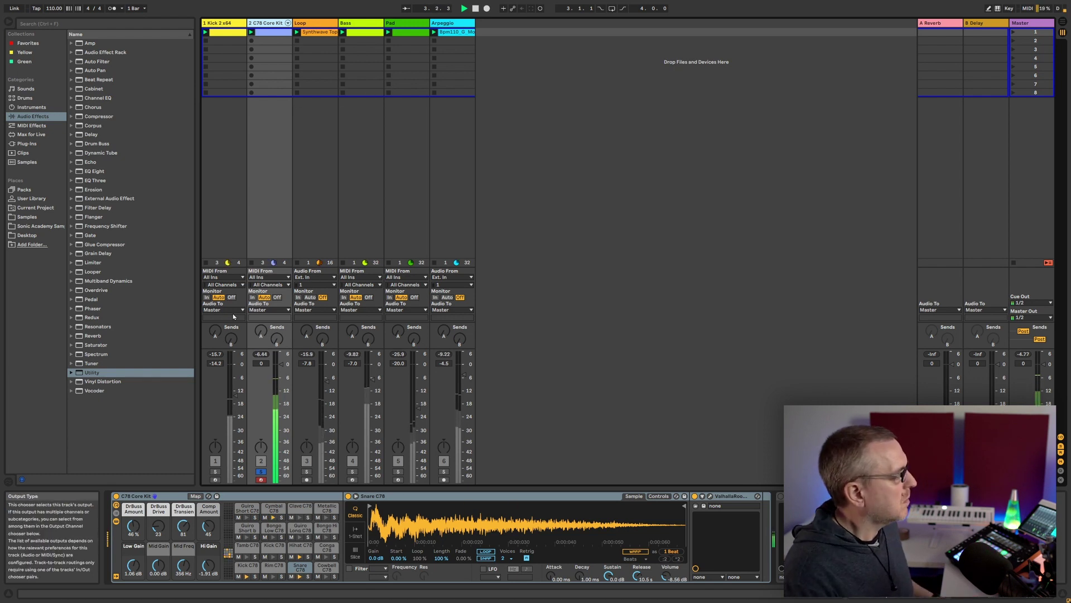
# - Solo the Loop track with the C78 Core Kit drums and play them together
pyautogui.click(215, 472)
pyautogui.keyDown('ctrl'); pyautogui.click(261, 471); pyautogui.keyUp('ctrl')
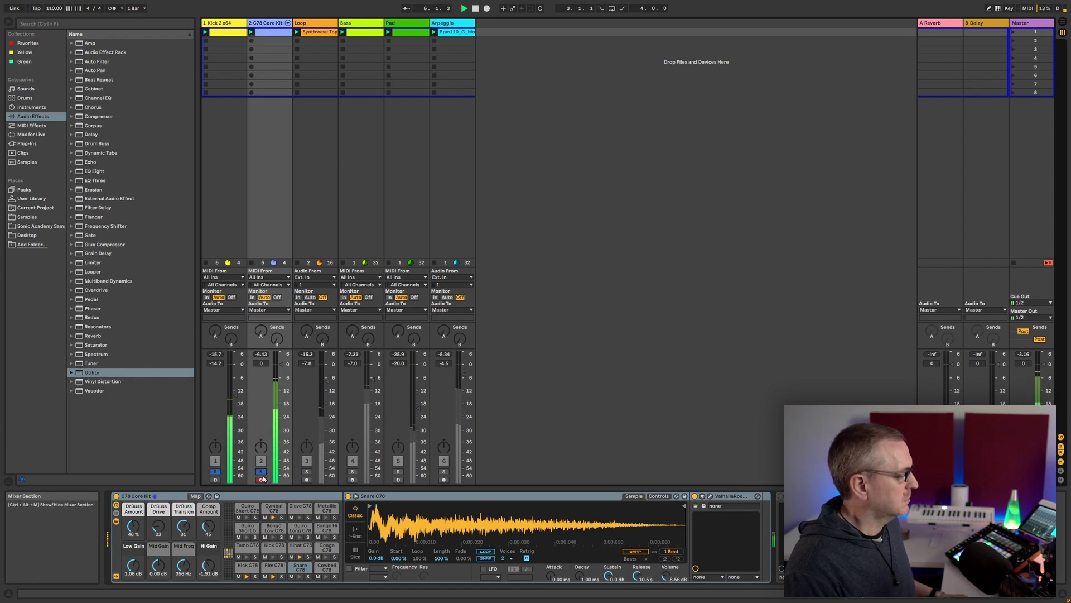
pyautogui.press('space')
pyautogui.click(307, 471)
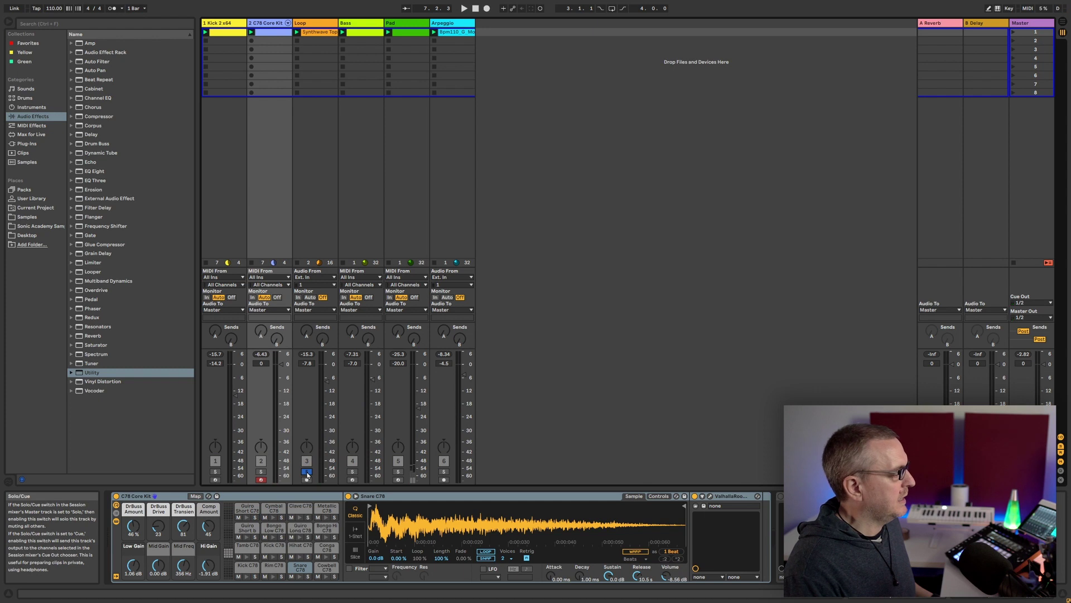
pyautogui.press('space')
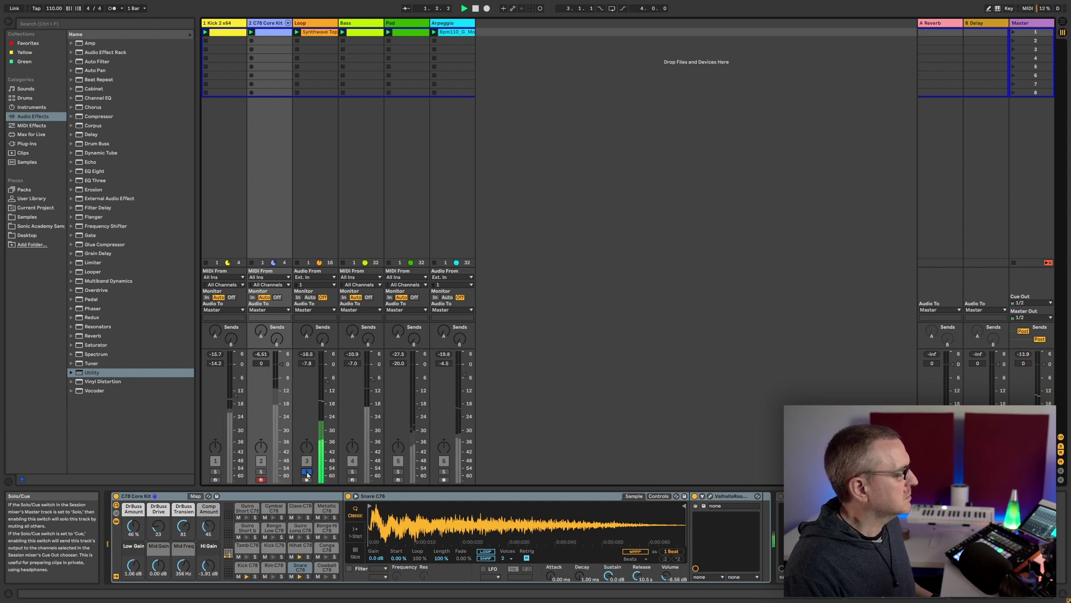
pyautogui.keyDown('ctrl'); pyautogui.click(261, 472); pyautogui.keyUp('ctrl')
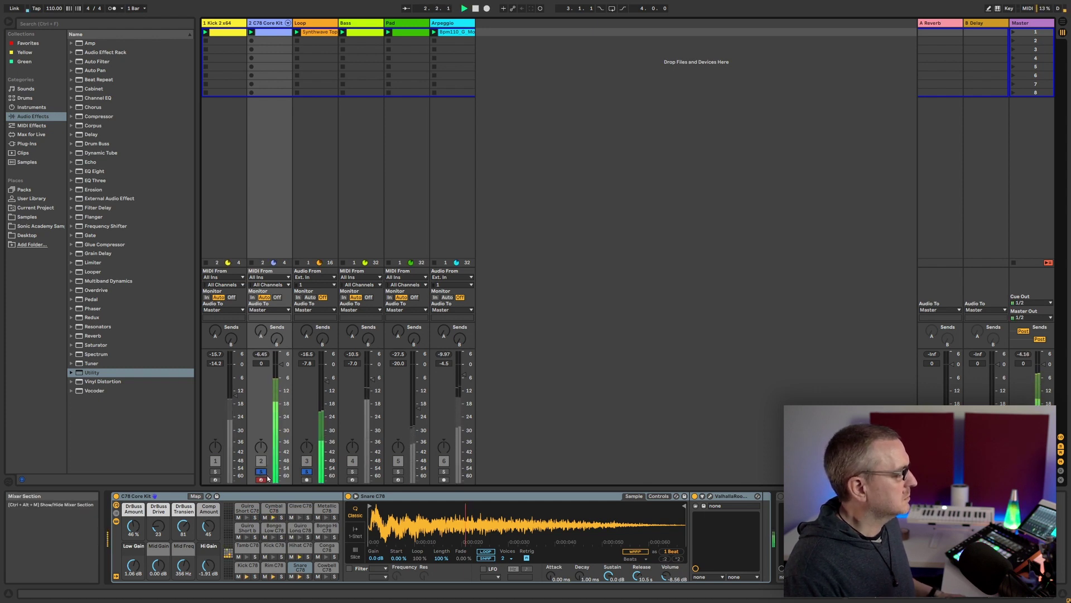
# - View the Bass and Pad tracks' devices and add both tracks to the solo
pyautogui.click(358, 23)
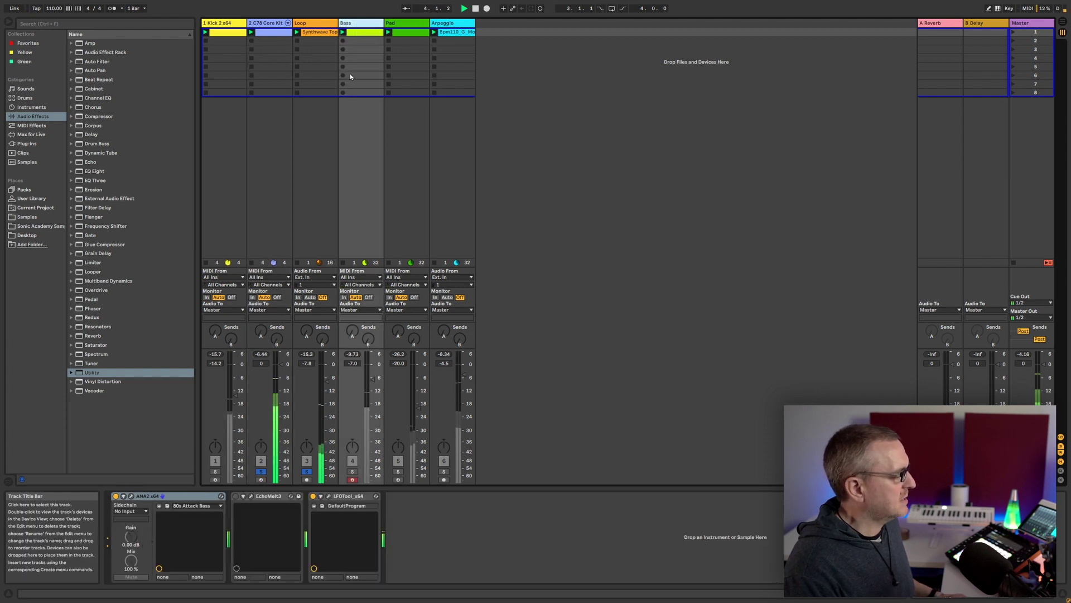
pyautogui.keyDown('ctrl'); pyautogui.click(354, 473); pyautogui.keyUp('ctrl')
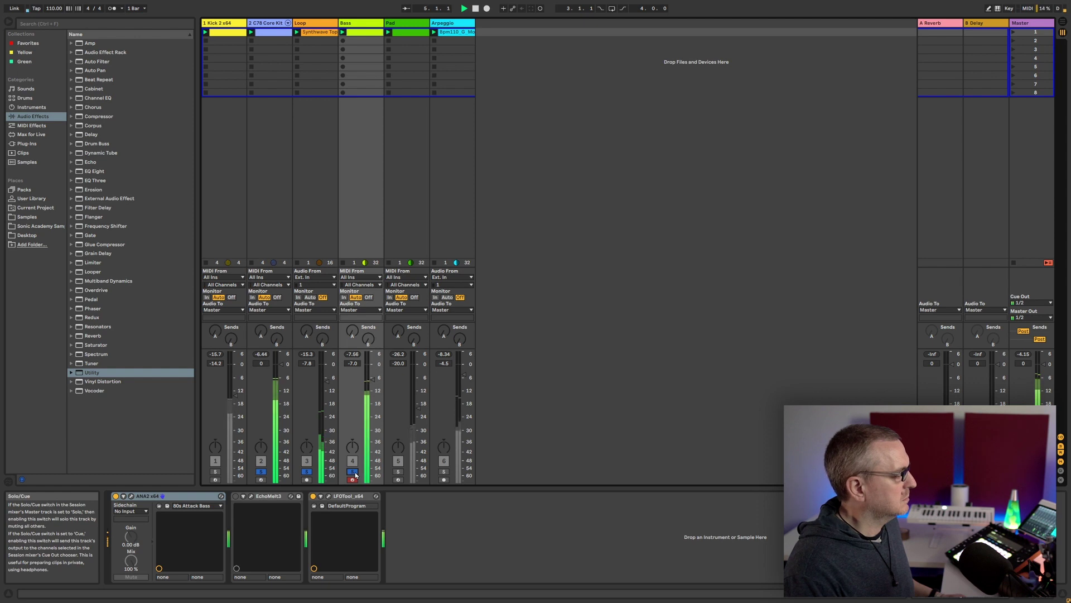
pyautogui.click(408, 25)
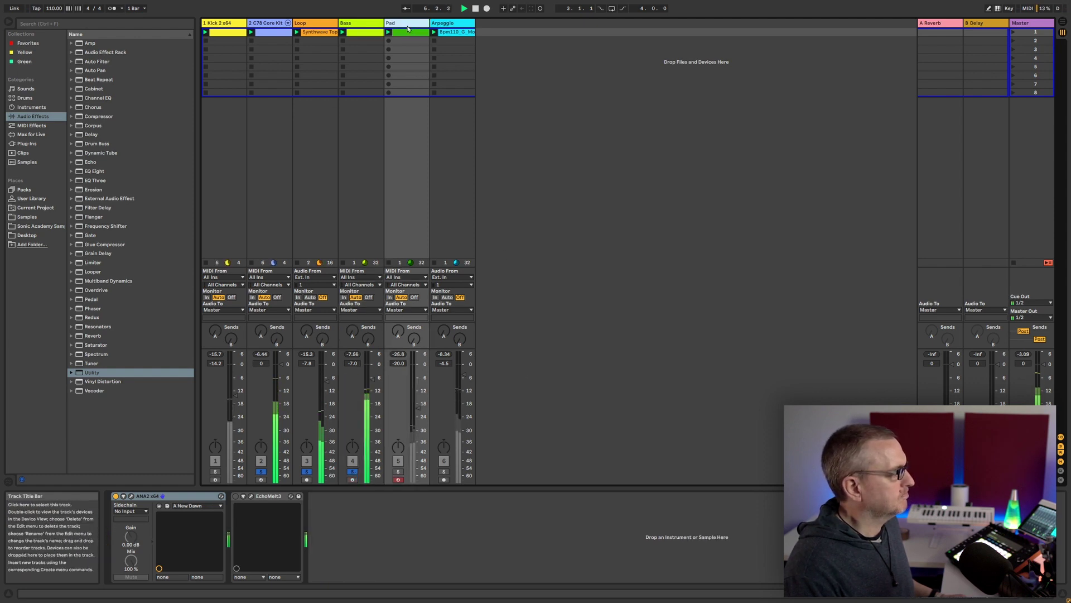
pyautogui.click(400, 472)
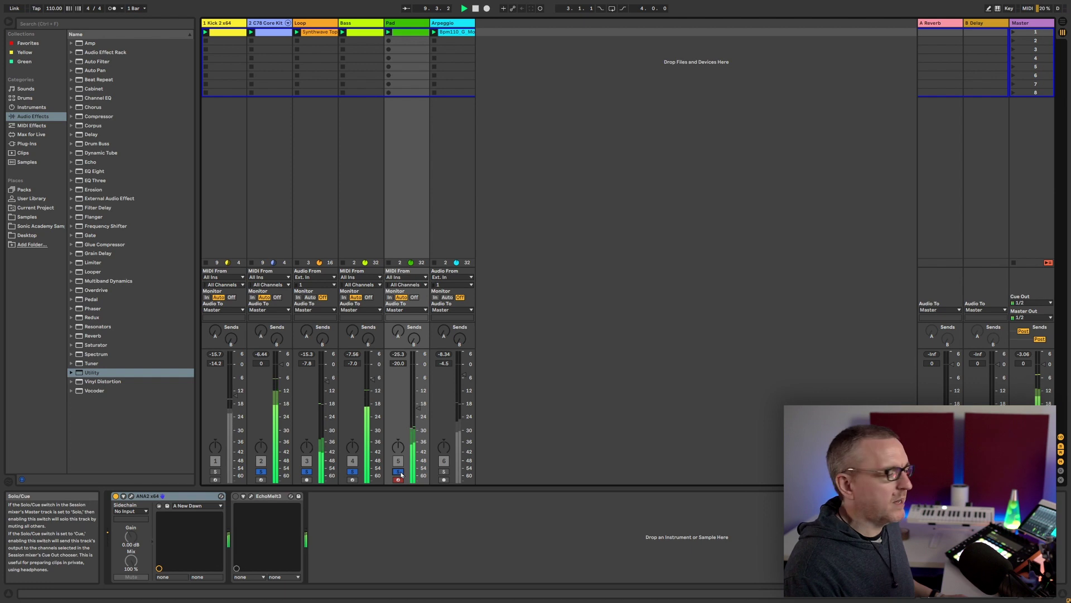
# - Solo the Arpeggio track and show its EchoMelt3 and Compressor chain
pyautogui.click(403, 24)
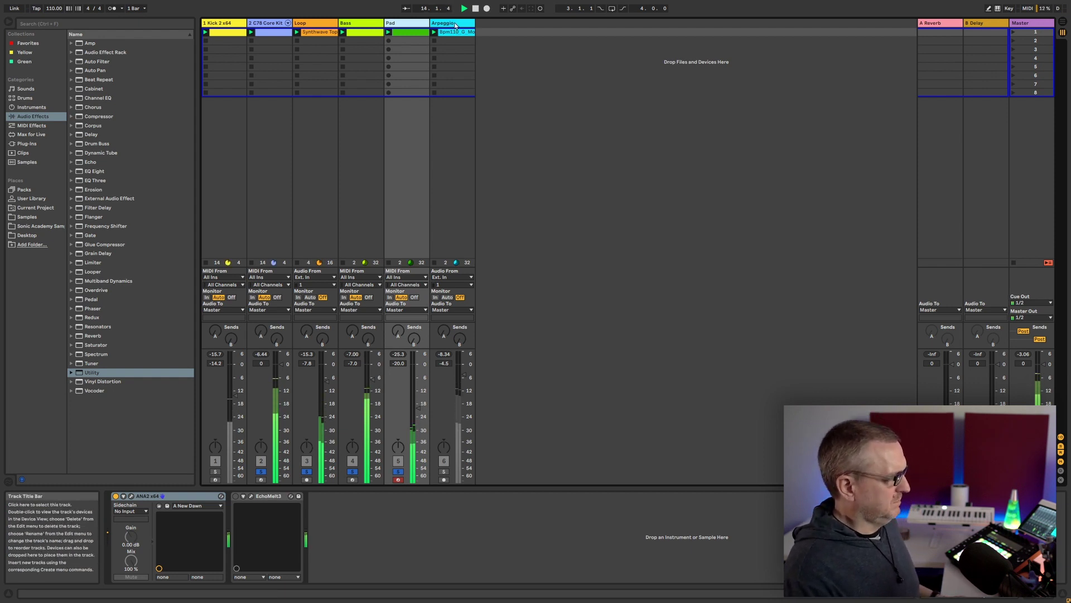
pyautogui.click(445, 472)
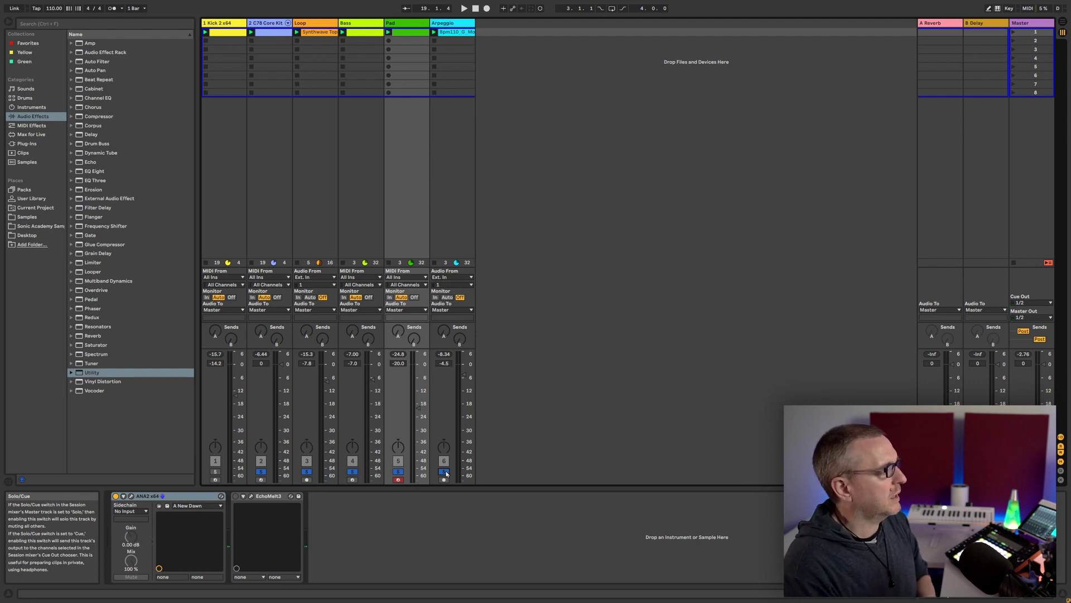
pyautogui.click(466, 246)
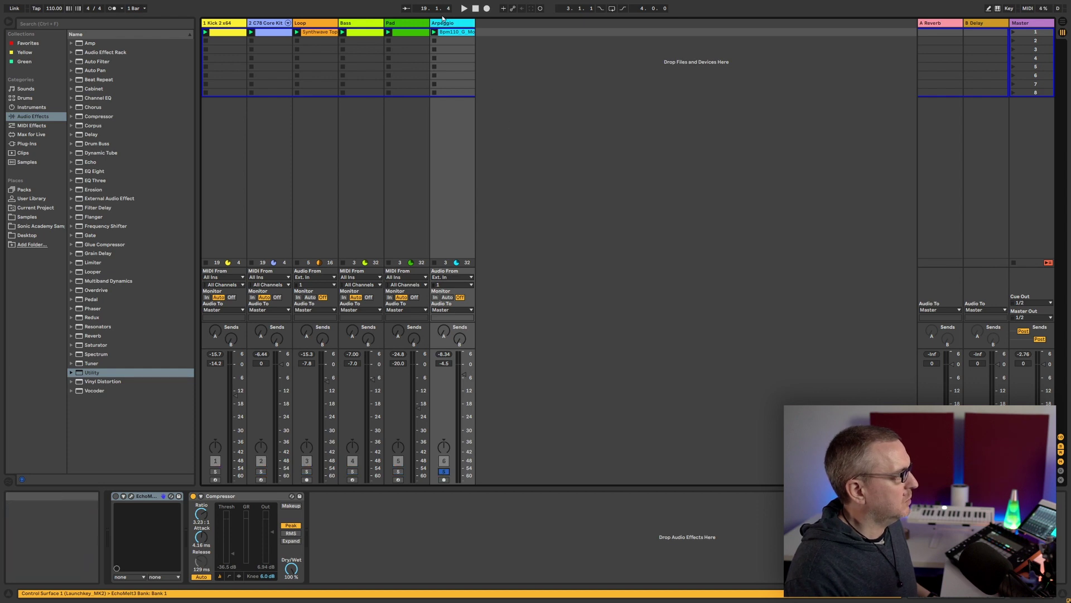
# - Play the Arpeggio with its Compressor bypassed, then re-enabled, and show the C78 Core Kit devices
pyautogui.press('space')
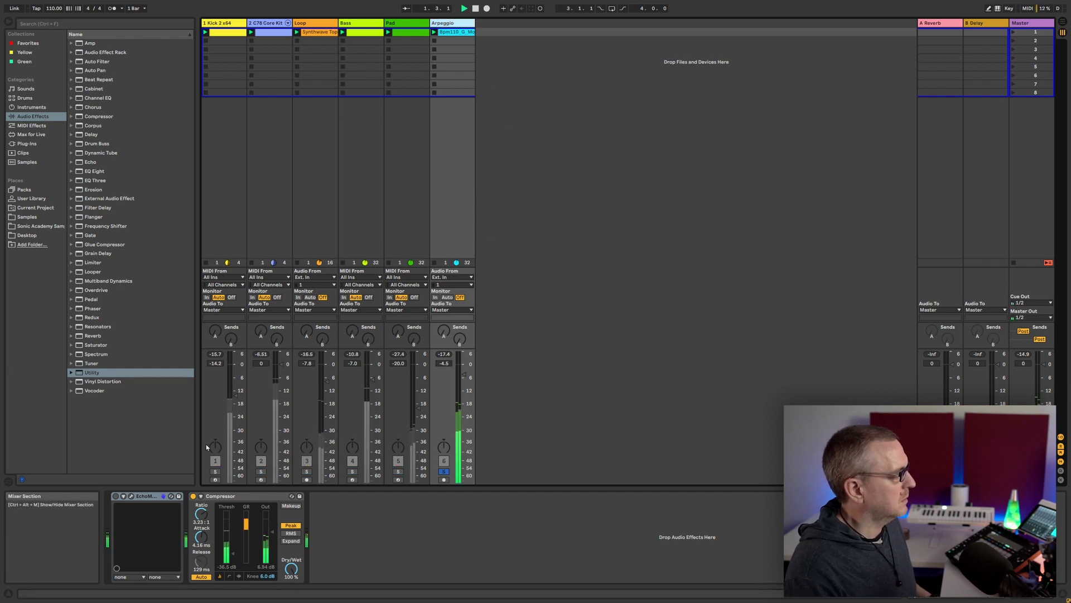
pyautogui.press('space')
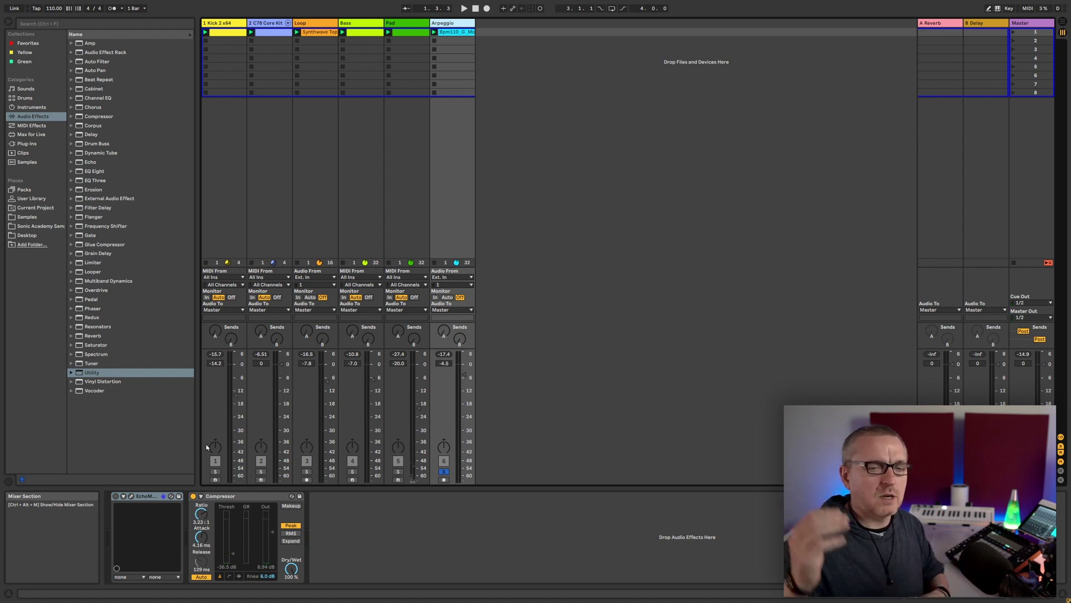
pyautogui.click(193, 496)
pyautogui.press('space')
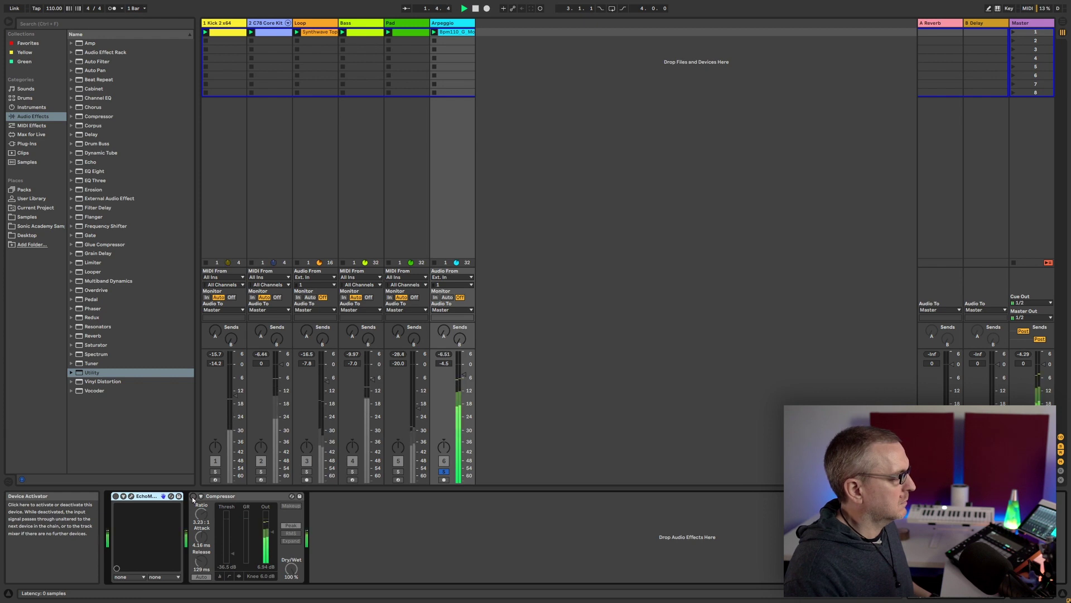
pyautogui.press('space')
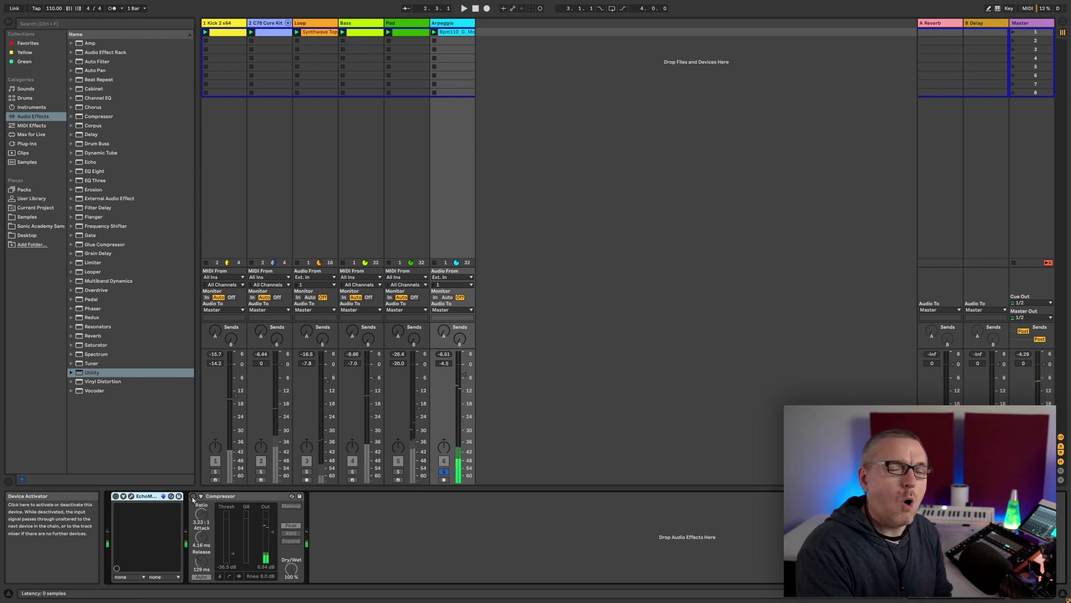
pyautogui.click(192, 496)
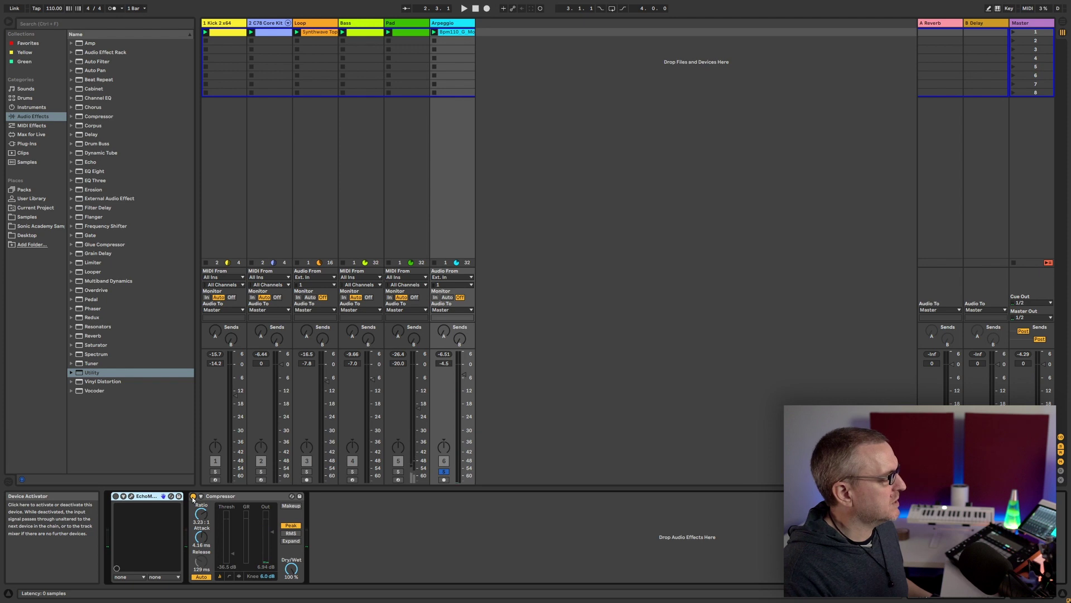
pyautogui.press('space')
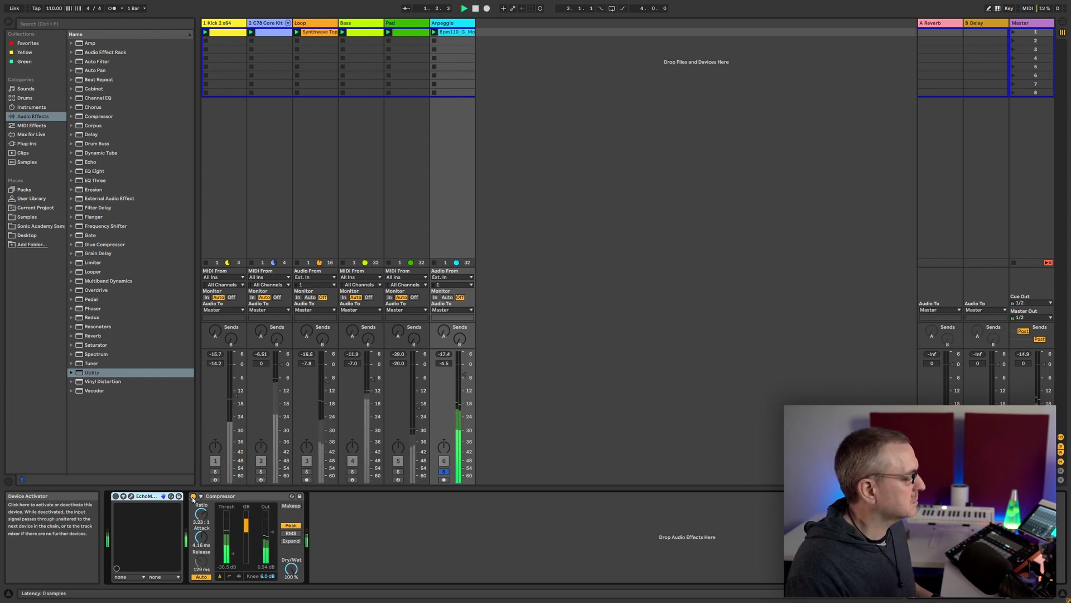
pyautogui.click(268, 23)
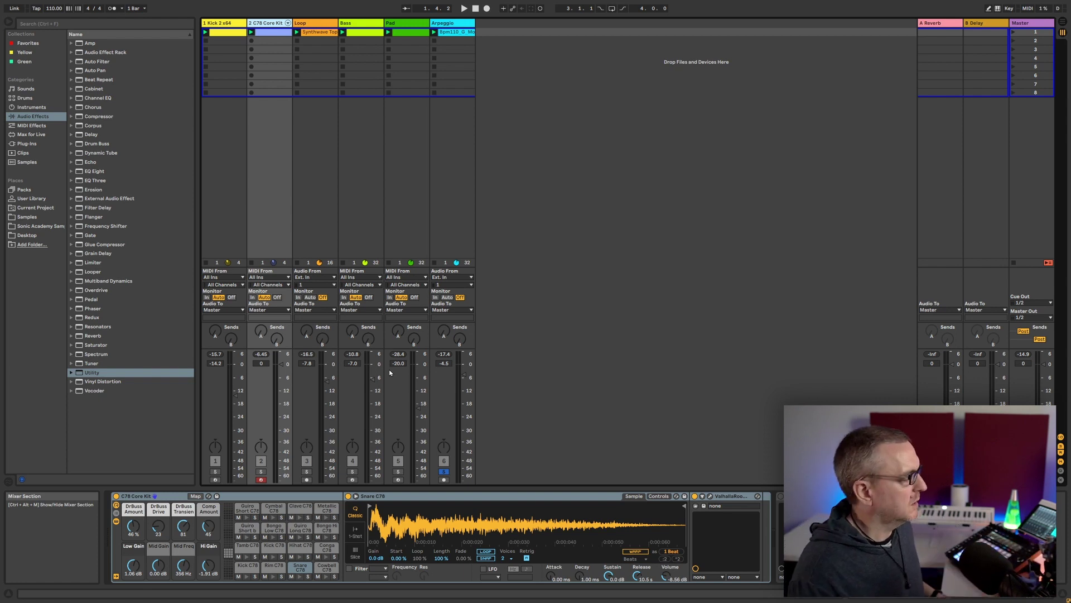
# - Solo the C78 Core Kit, open its EchoMelt3 window aside, and audition it with Toneshaper drive raised
pyautogui.click(260, 471)
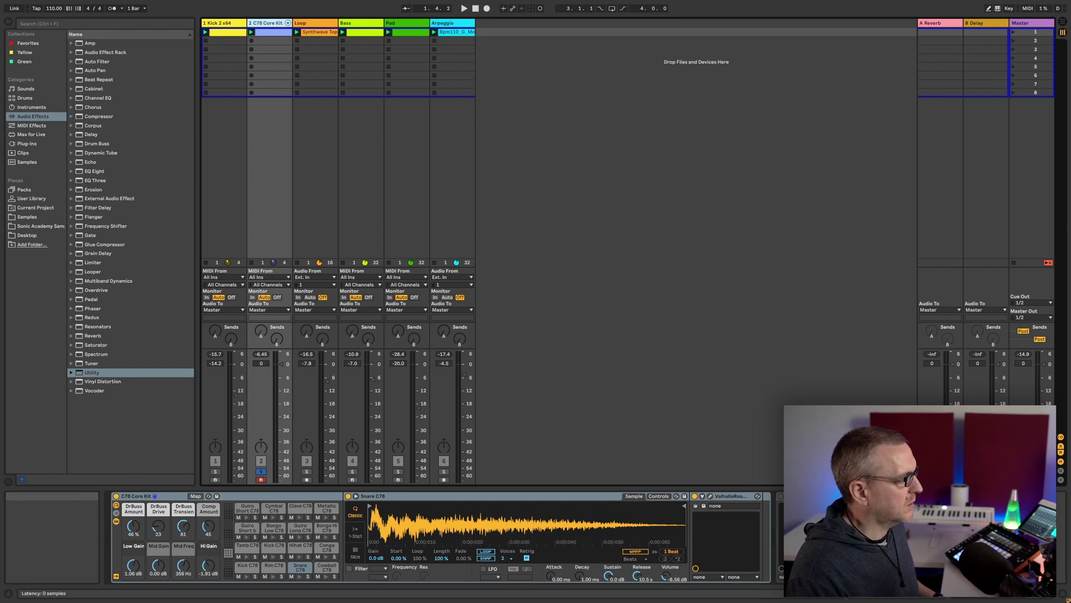
pyautogui.click(782, 495)
pyautogui.moveTo(557, 83); pyautogui.dragTo(816, 61)
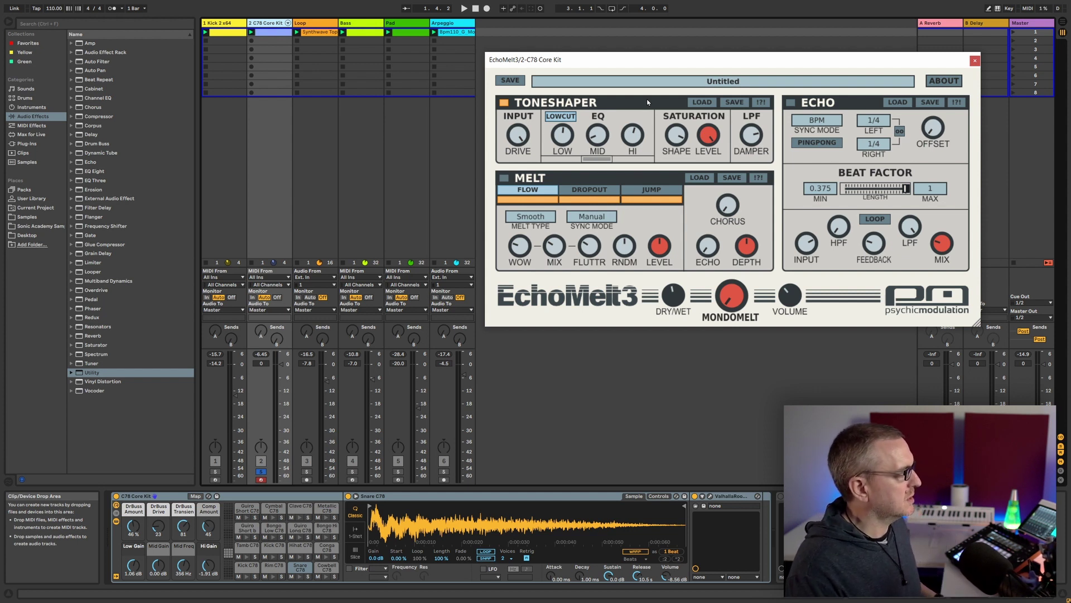
pyautogui.press('space')
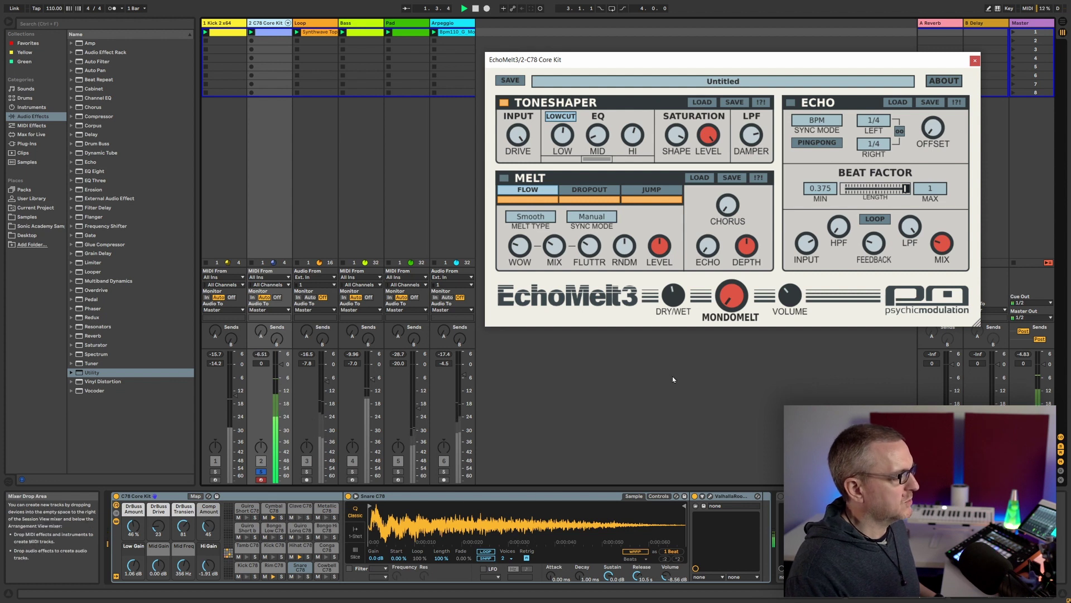
pyautogui.click(781, 497)
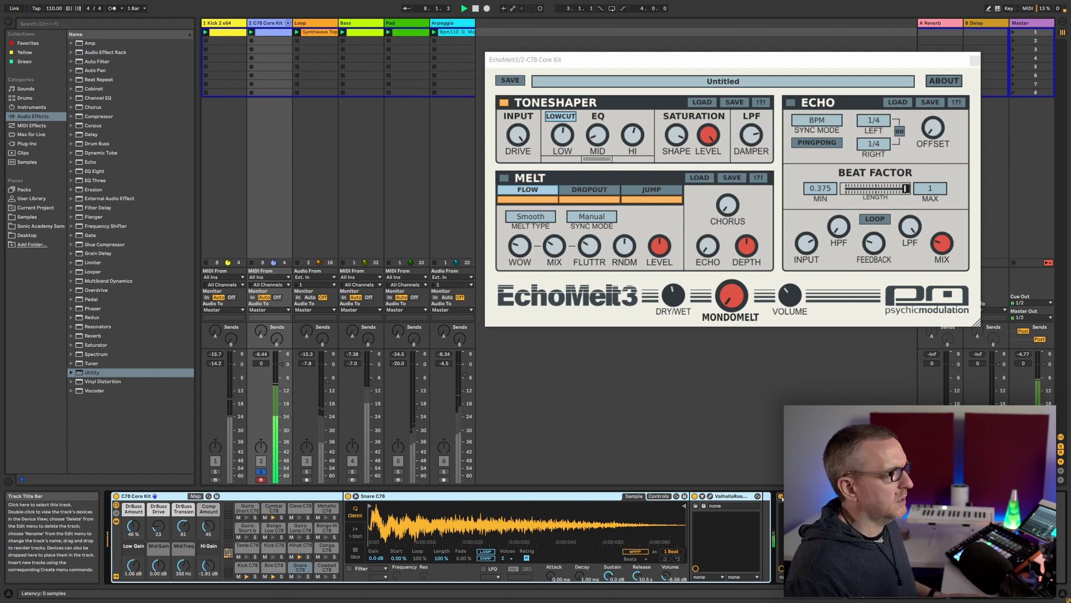
pyautogui.moveTo(521, 139); pyautogui.dragTo(522, 138)
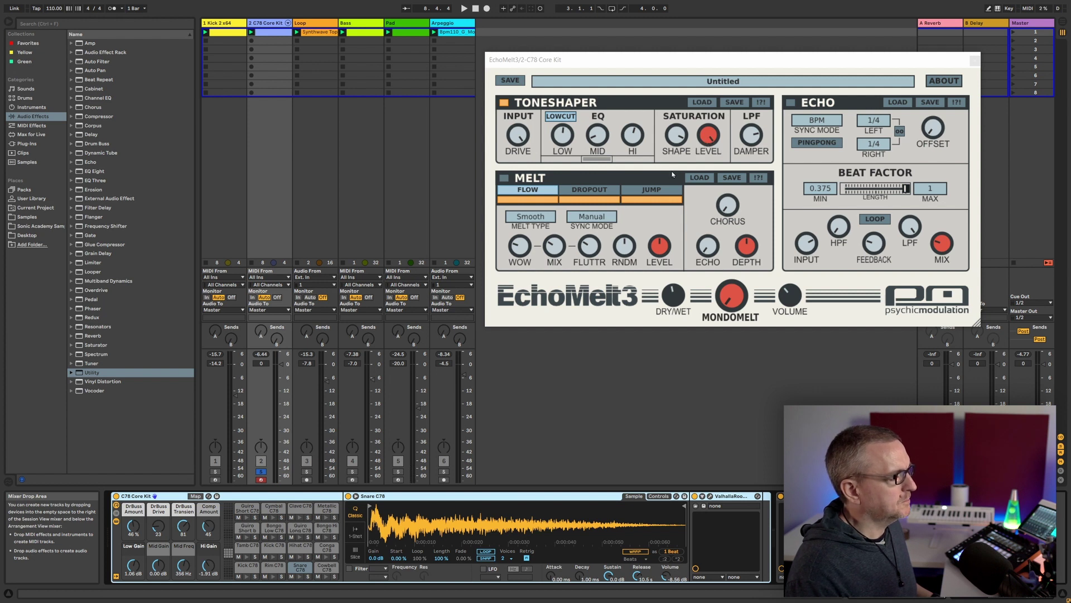
pyautogui.press('space')
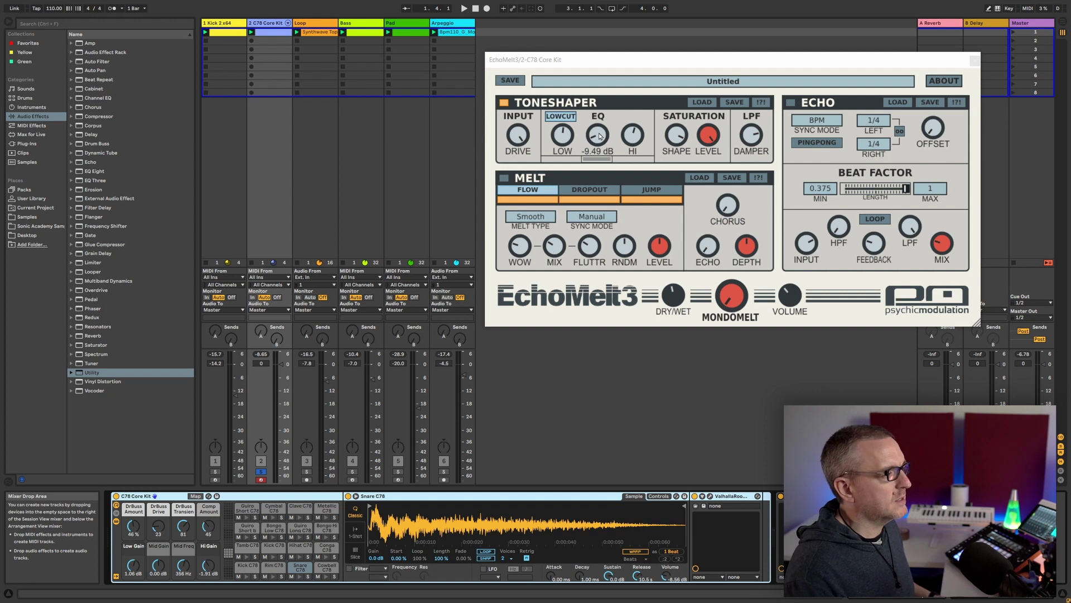
# - Audition the drums' EchoMelt 3 with the LPF cutoff at about 16 kHz, then 9.4 kHz
pyautogui.press('space')
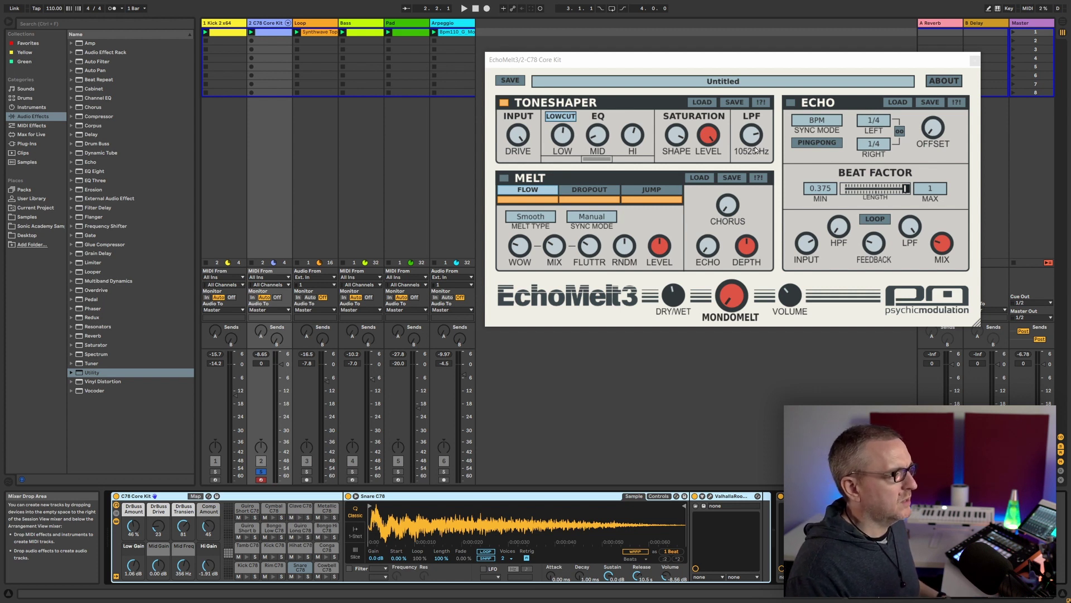
pyautogui.moveTo(754, 144); pyautogui.dragTo(754, 124)
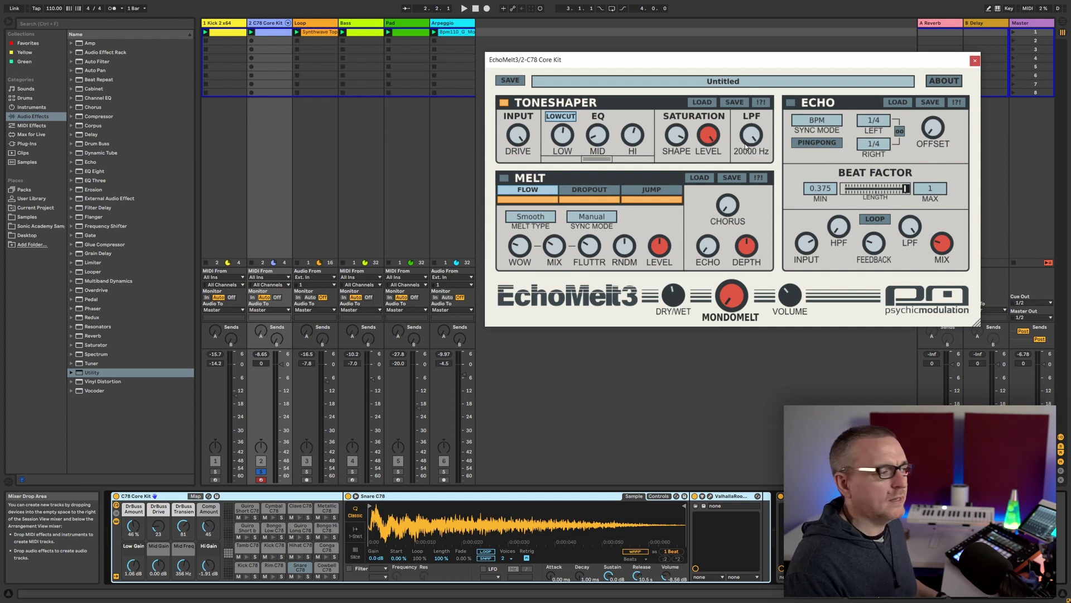
pyautogui.press('space')
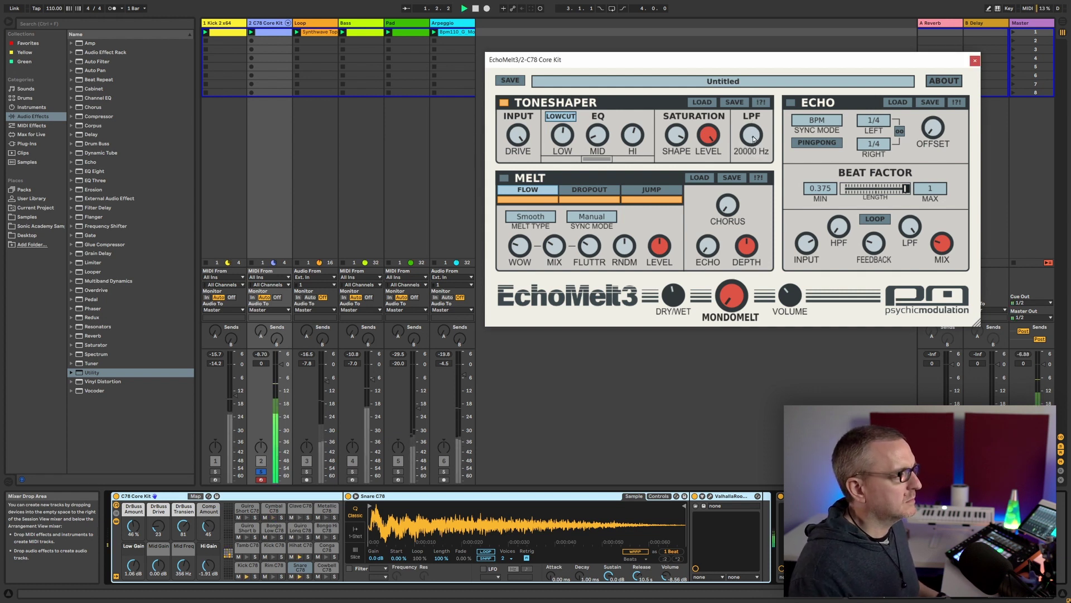
pyautogui.moveTo(753, 139)
pyautogui.mouseDown()
pyautogui.moveTo(748, 167)
pyautogui.moveTo(746, 157)
pyautogui.mouseUp()
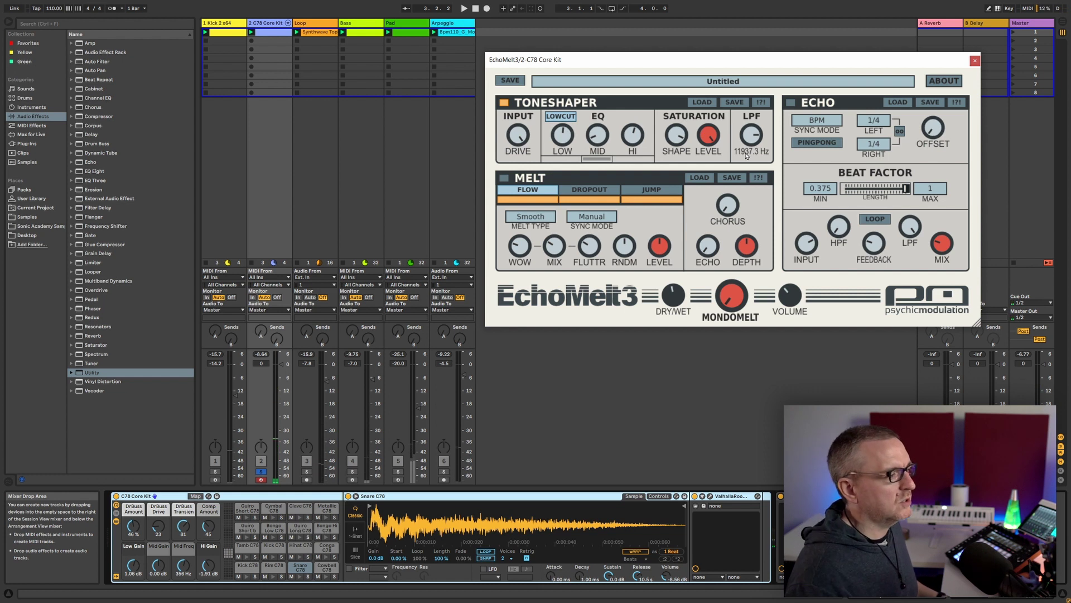
pyautogui.press('space')
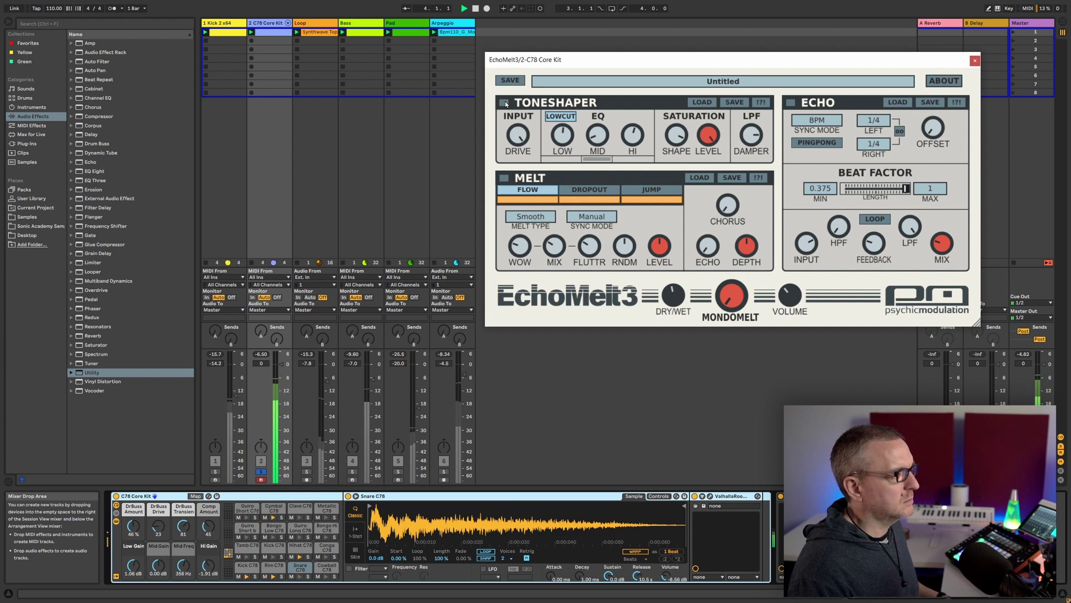
# - Add the Kick to the solo, switch off Toneshaper, stop playback and close EchoMelt 3
pyautogui.click(220, 472)
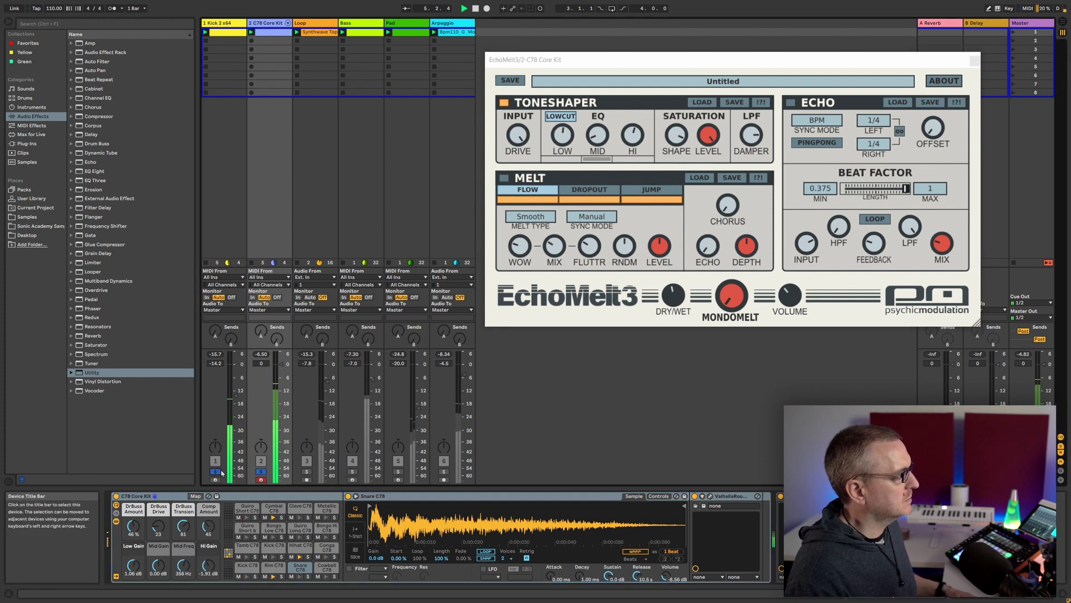
pyautogui.click(503, 103)
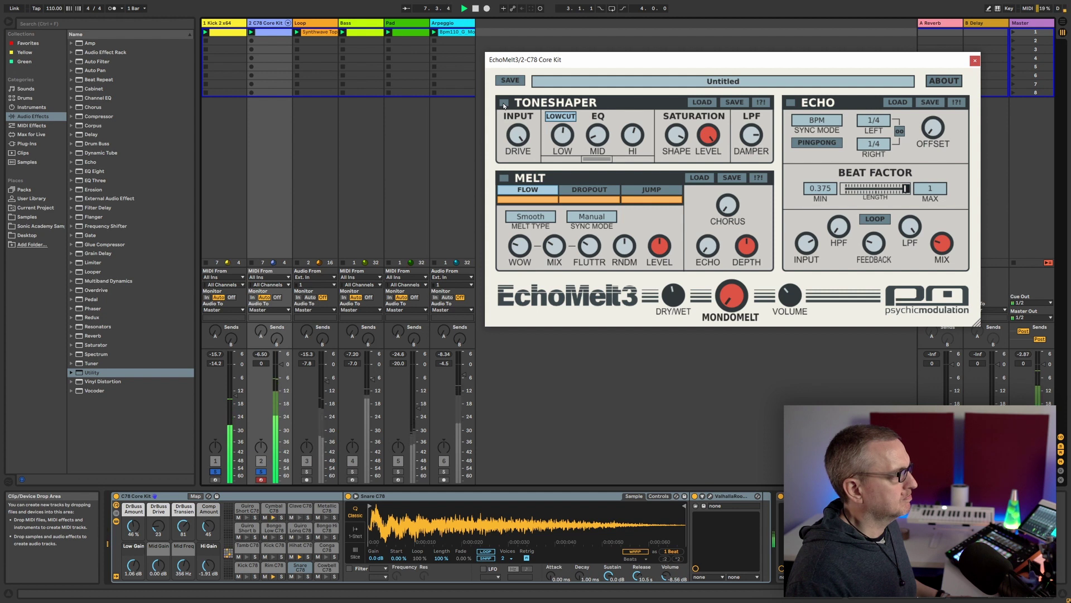
pyautogui.press('space')
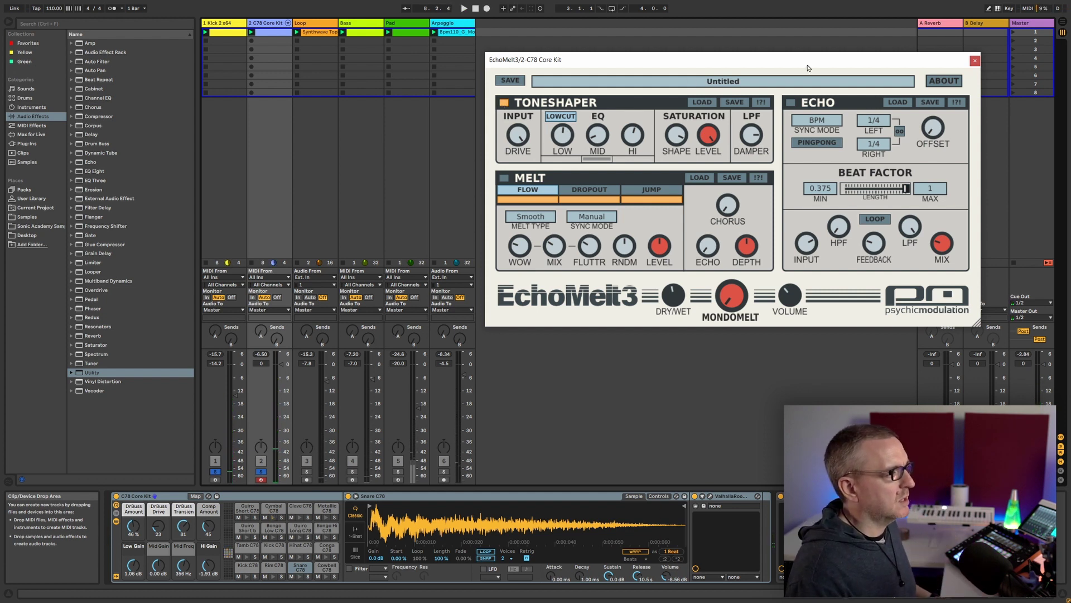
pyautogui.click(975, 61)
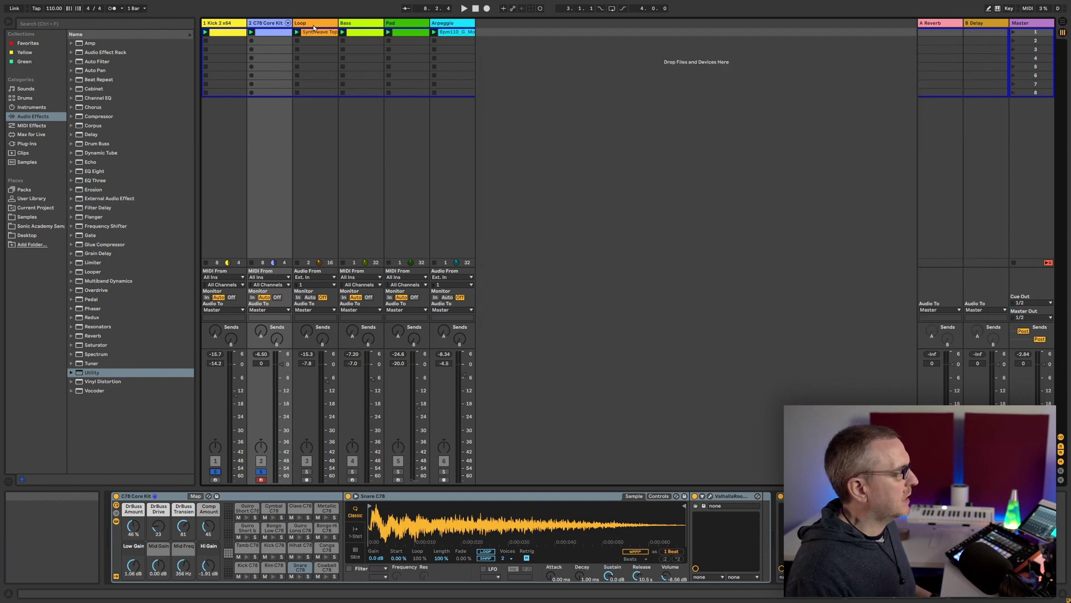
# - Solo the Loop track, open its EchoMelt 3 window and play, enlarging and repositioning the window
pyautogui.click(317, 134)
pyautogui.click(307, 471)
pyautogui.click(129, 497)
pyautogui.press('space')
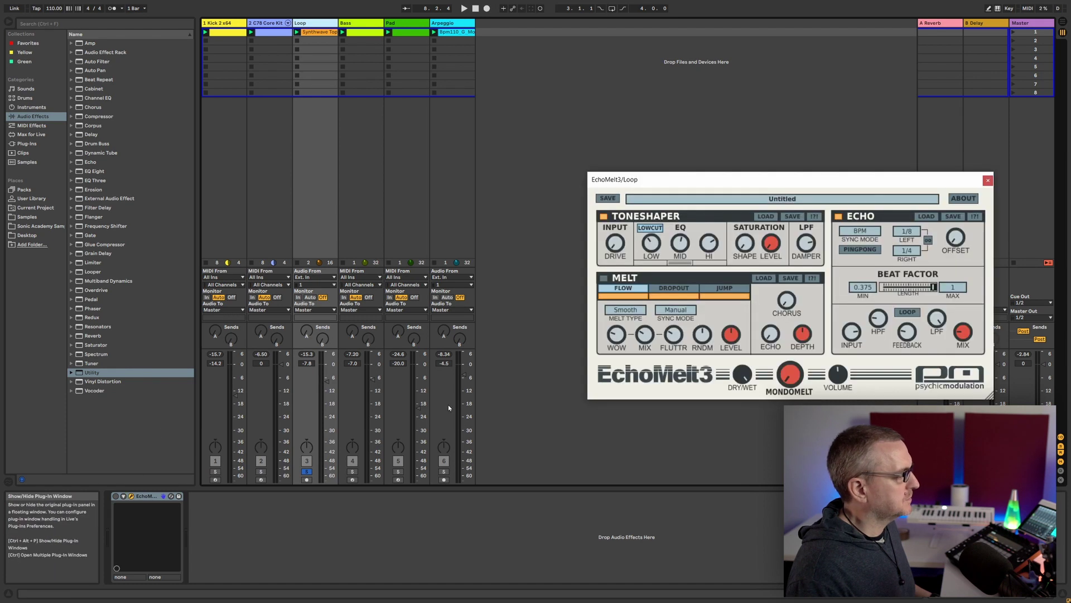
pyautogui.moveTo(817, 187); pyautogui.dragTo(671, 118)
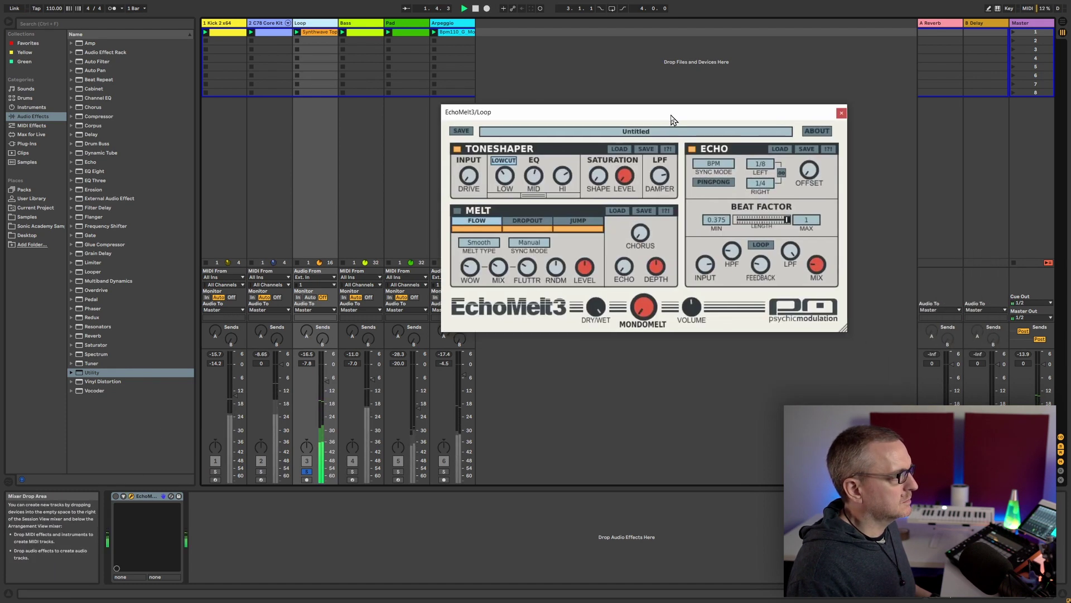
pyautogui.moveTo(843, 326); pyautogui.dragTo(895, 355)
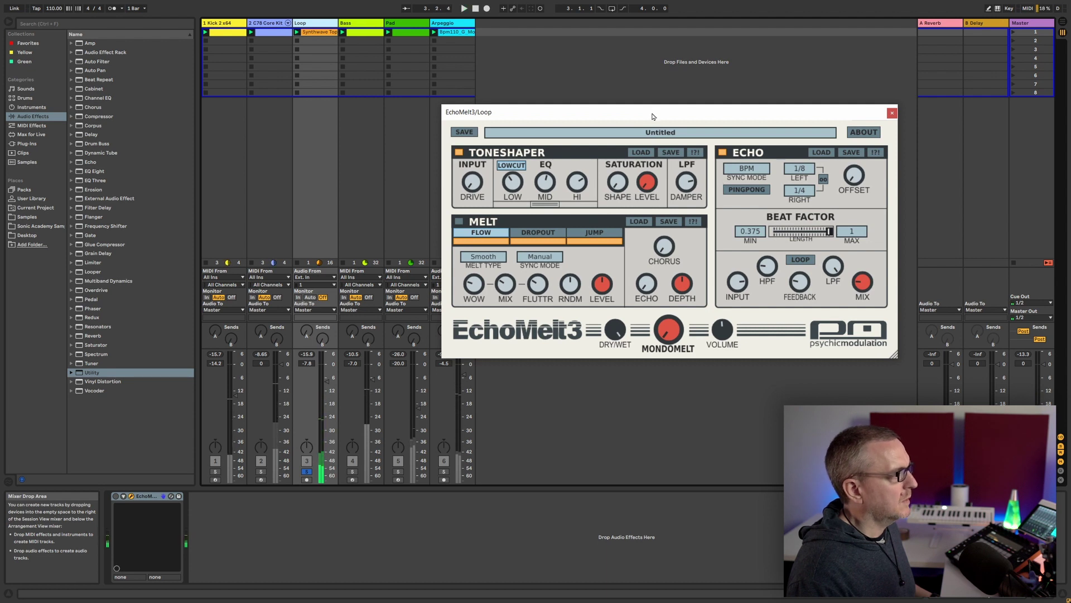
pyautogui.moveTo(651, 115); pyautogui.dragTo(692, 98)
pyautogui.moveTo(655, 160)
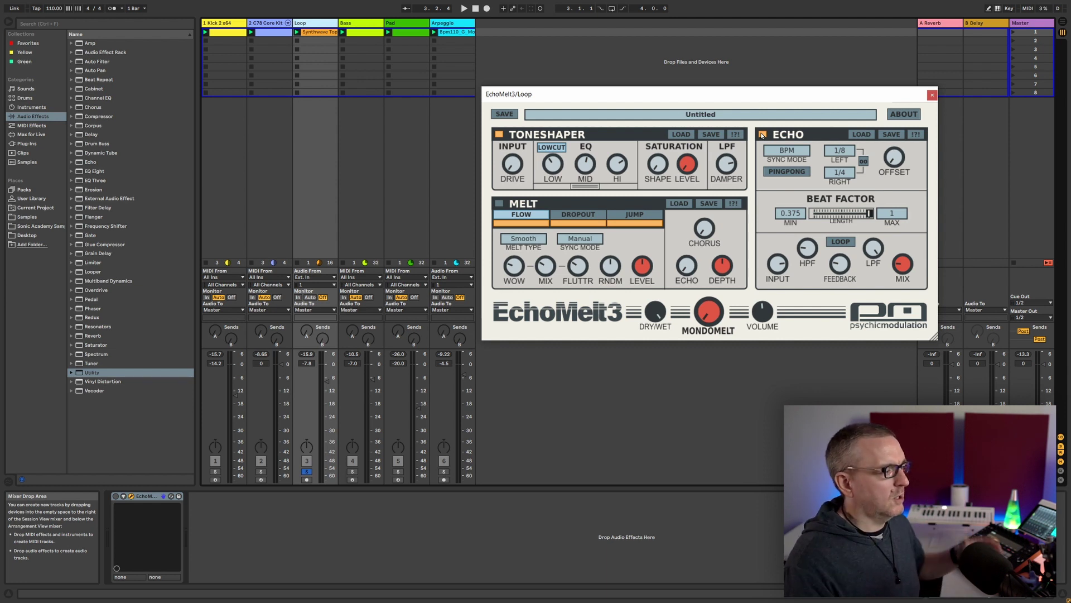
# - Audition the Loop's EchoMelt 3 with the Toneshaper section switched off and back on
pyautogui.press('space')
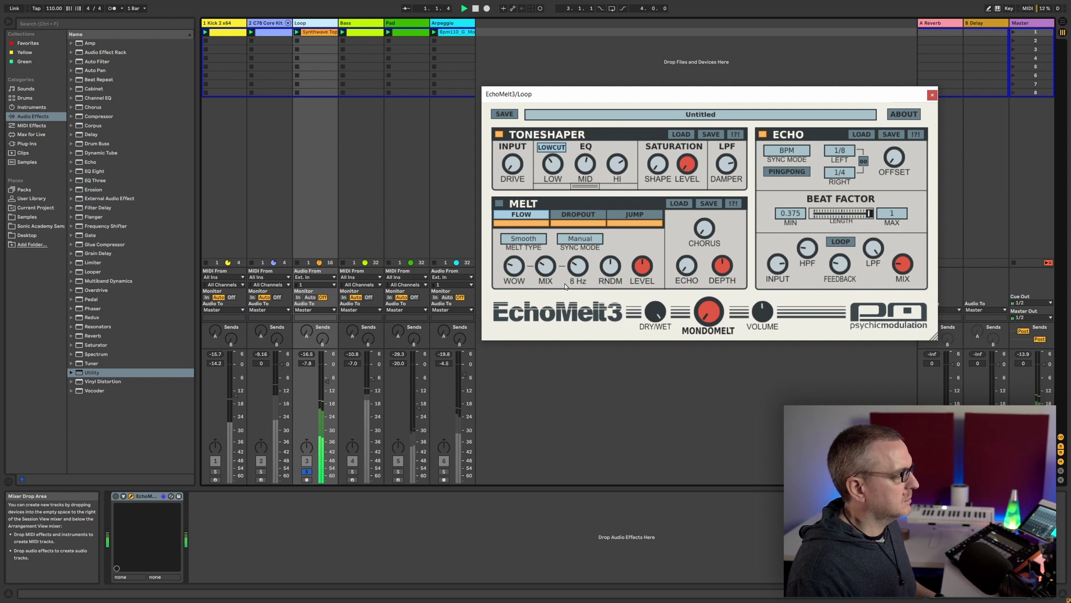
pyautogui.click(115, 496)
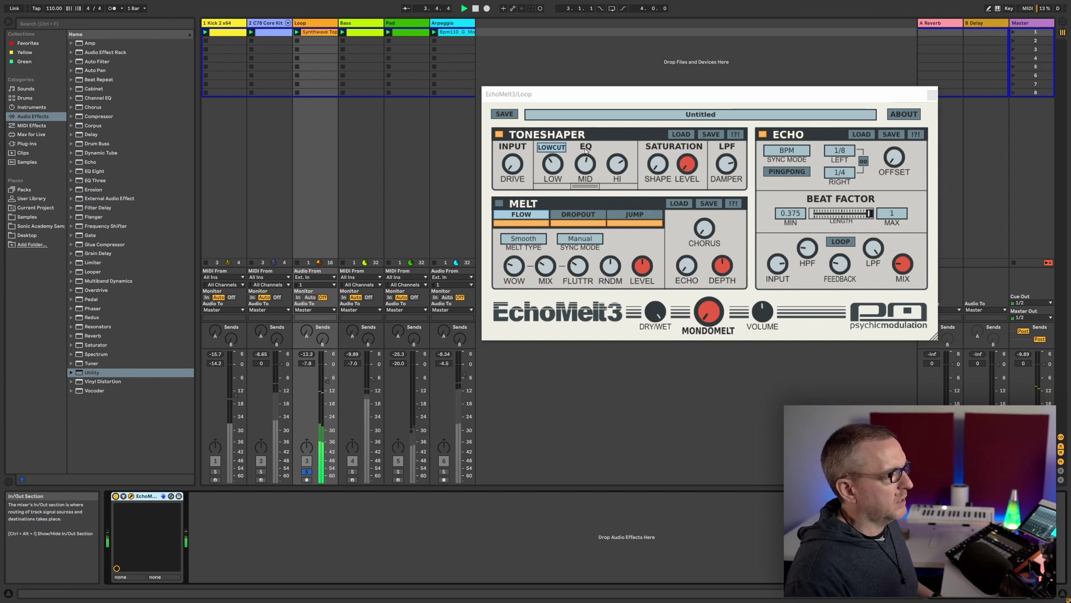
pyautogui.moveTo(589, 163)
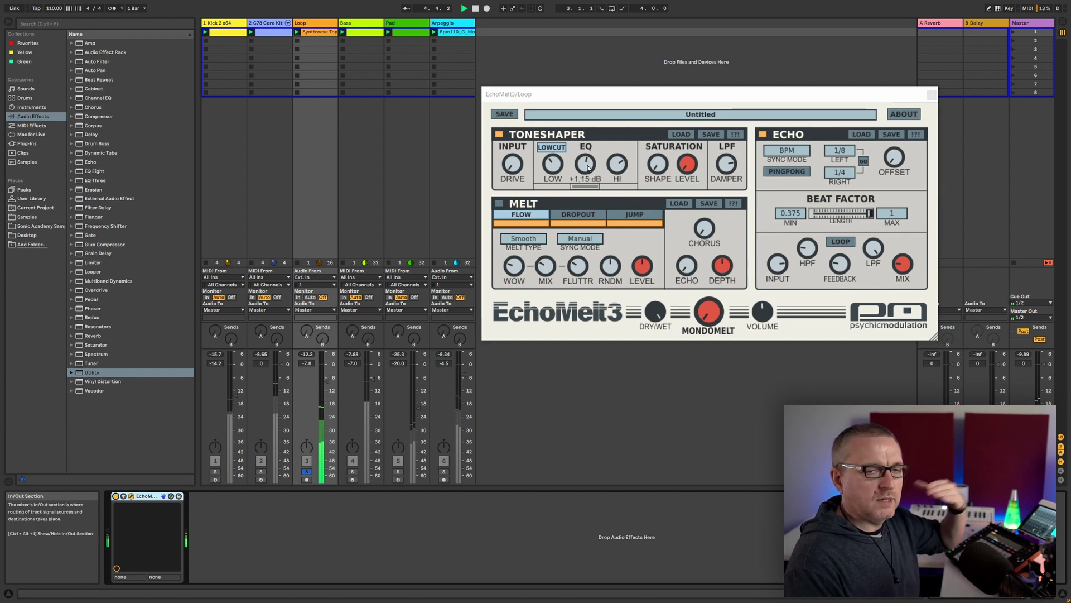
pyautogui.click(497, 135)
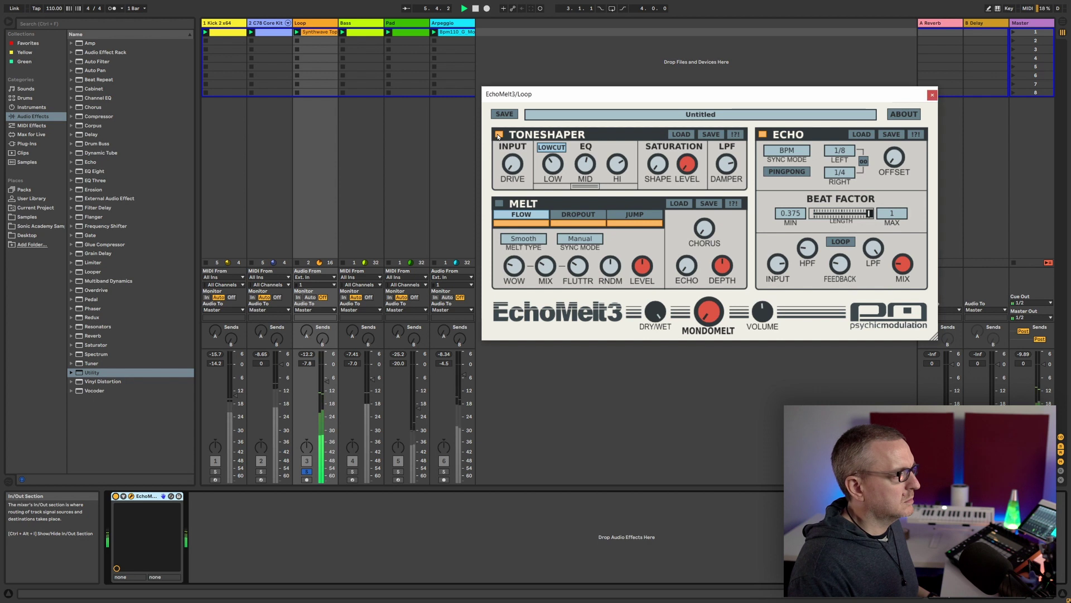
pyautogui.click(498, 136)
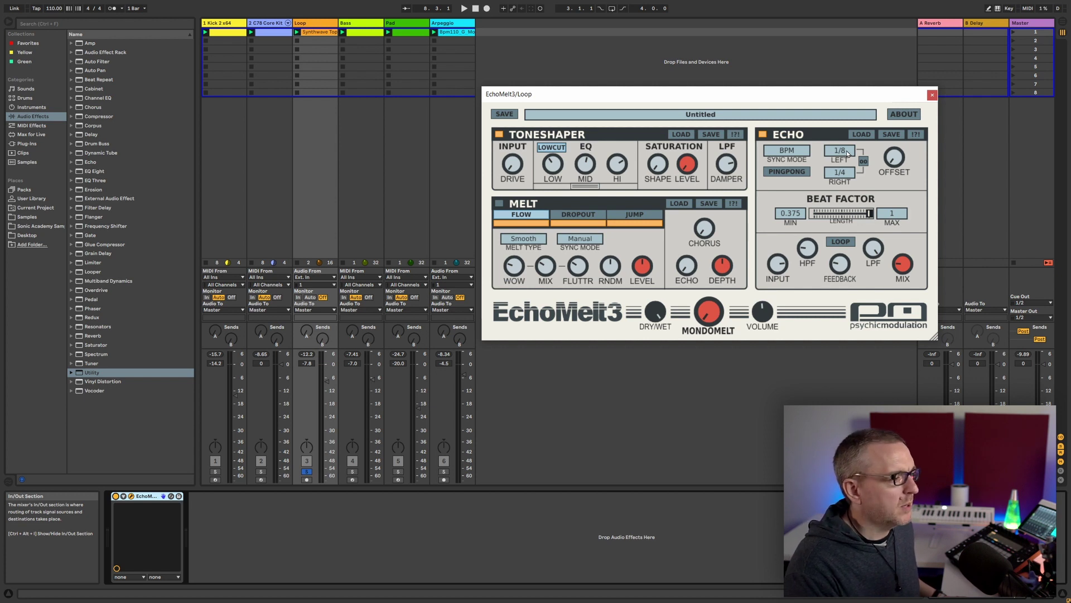
# - Shorten the Loop's Beat Factor length and add the Kick and C78 Core Kit to the solo
pyautogui.press('space')
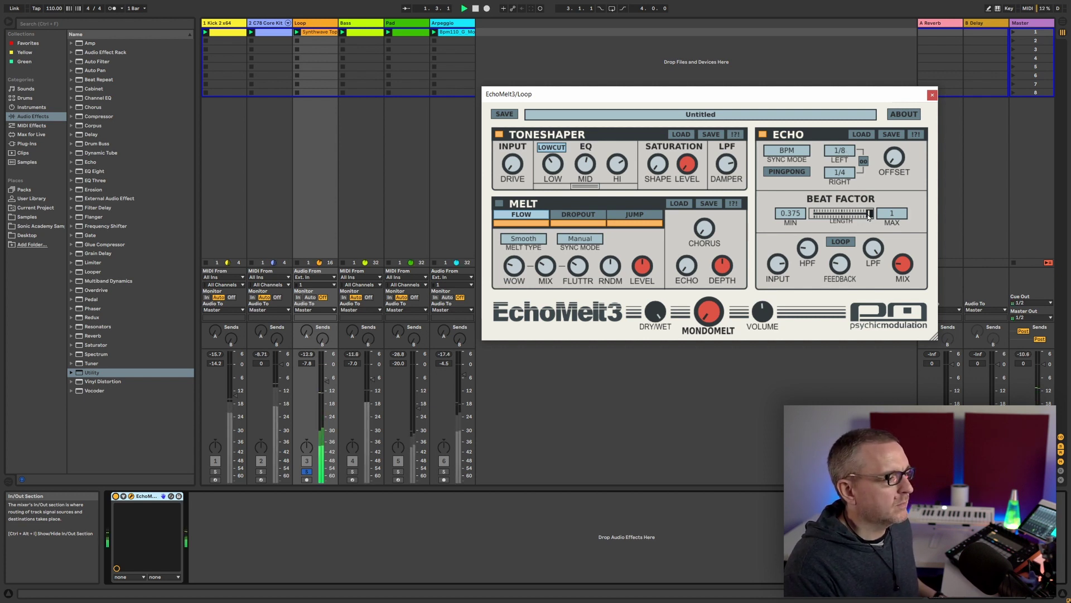
pyautogui.moveTo(869, 214)
pyautogui.mouseDown()
pyautogui.moveTo(854, 217)
pyautogui.moveTo(868, 215)
pyautogui.mouseUp()
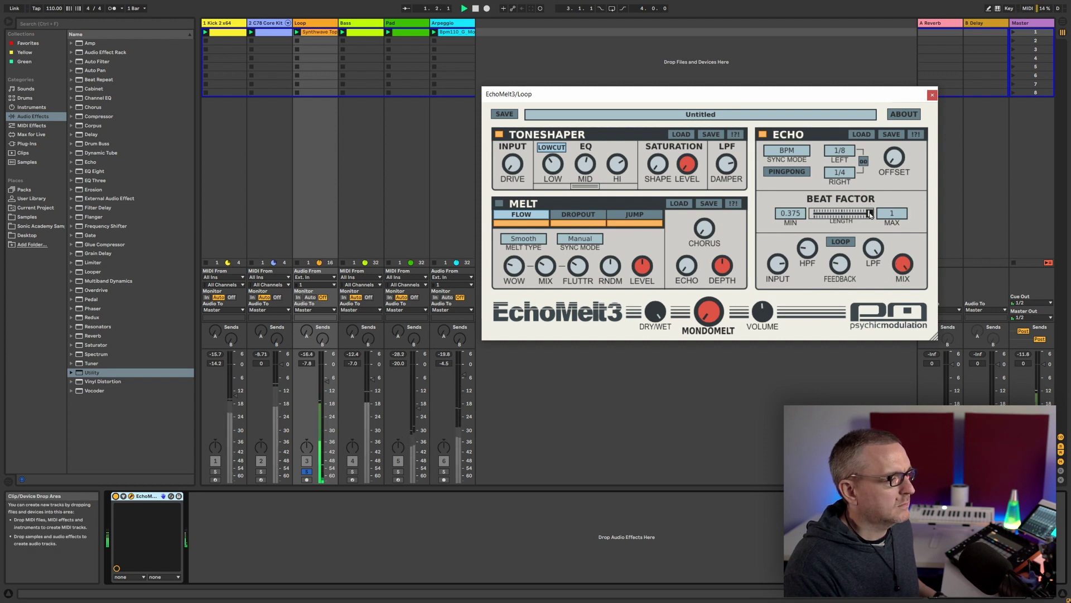
pyautogui.moveTo(871, 214)
pyautogui.mouseDown()
pyautogui.moveTo(812, 217)
pyautogui.moveTo(883, 215)
pyautogui.mouseUp()
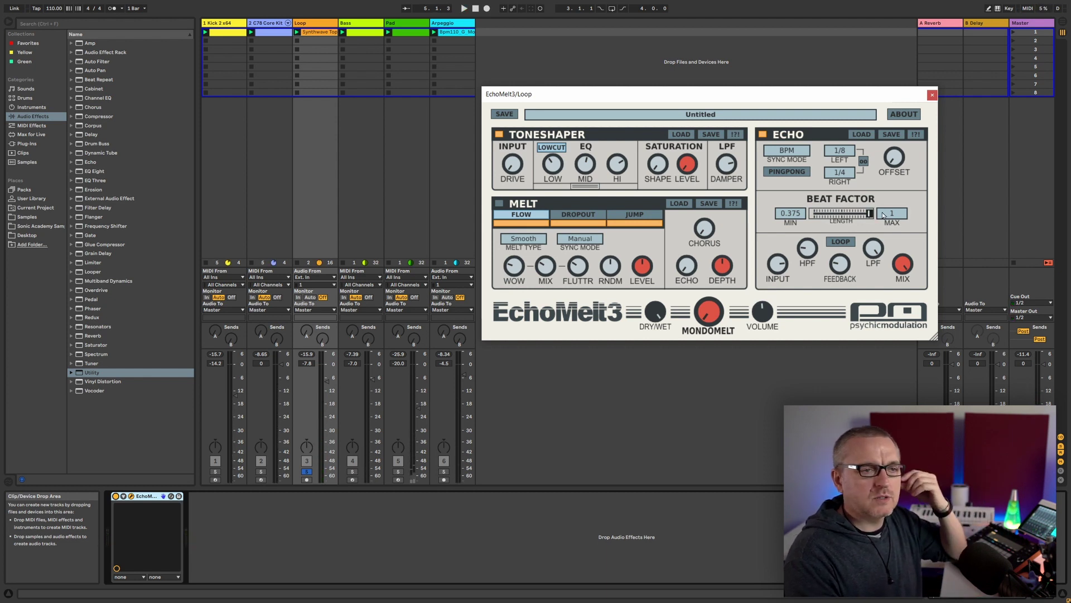
pyautogui.moveTo(907, 275)
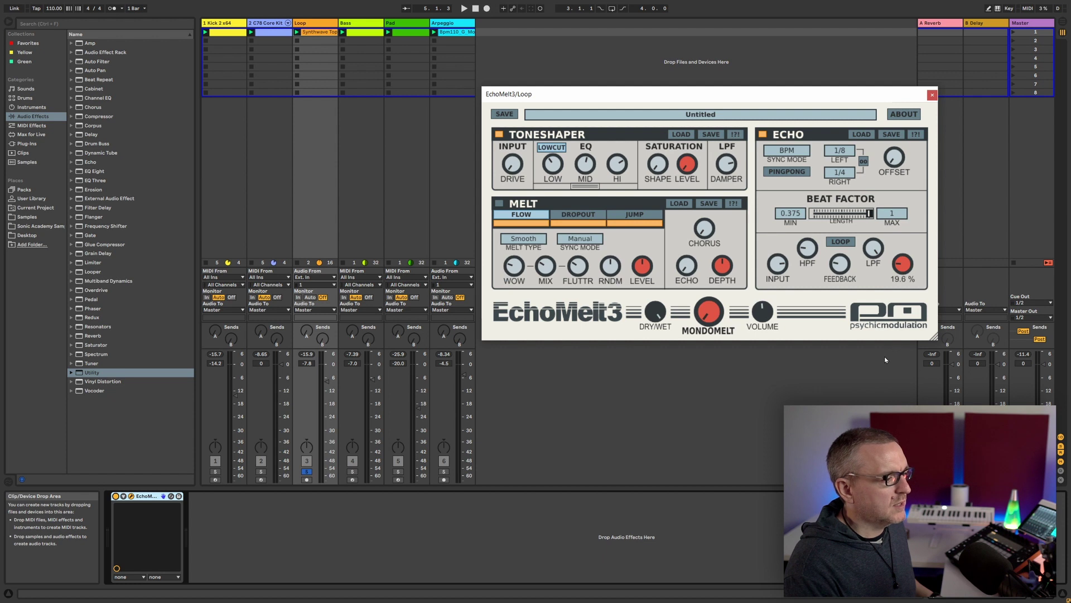
pyautogui.press('space')
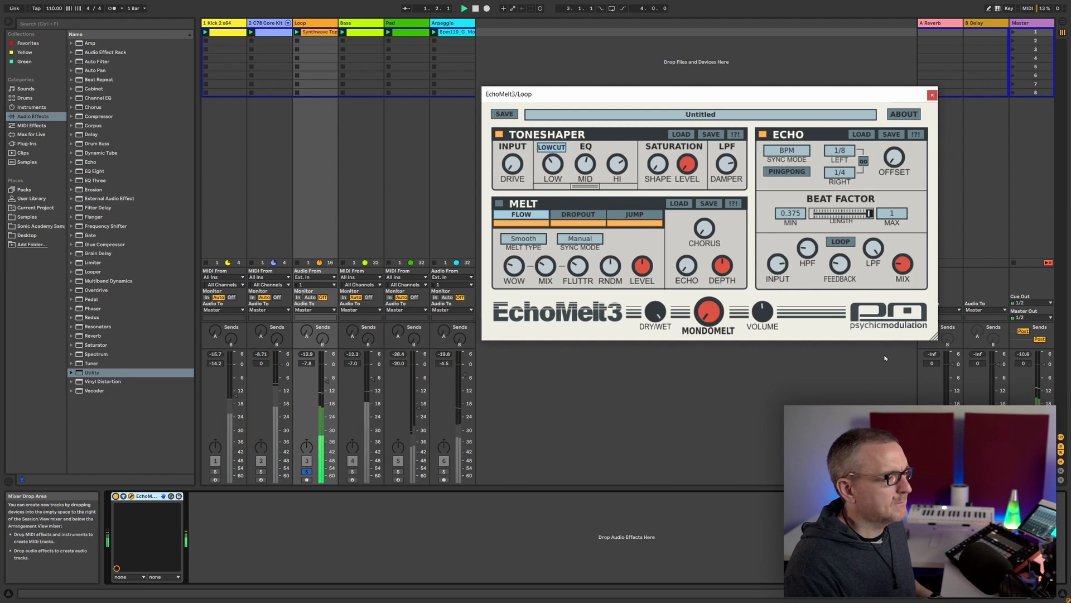
pyautogui.click(260, 471)
pyautogui.click(215, 471)
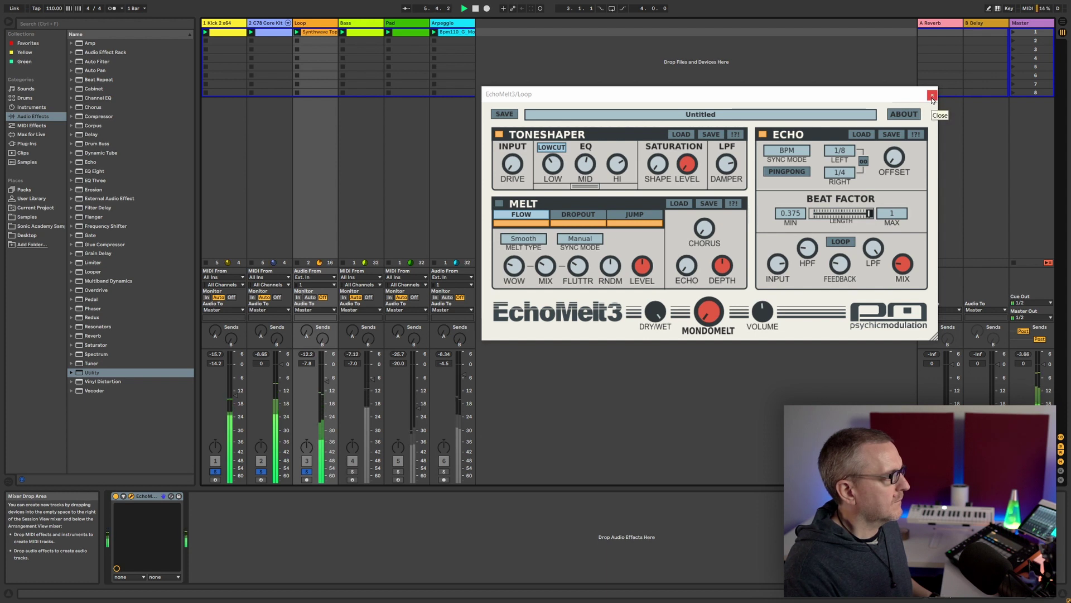
# - Compare Loop's EchoMelt 3 bypassed and on, adjust dry/wet, close it and select Bass
pyautogui.click(932, 96)
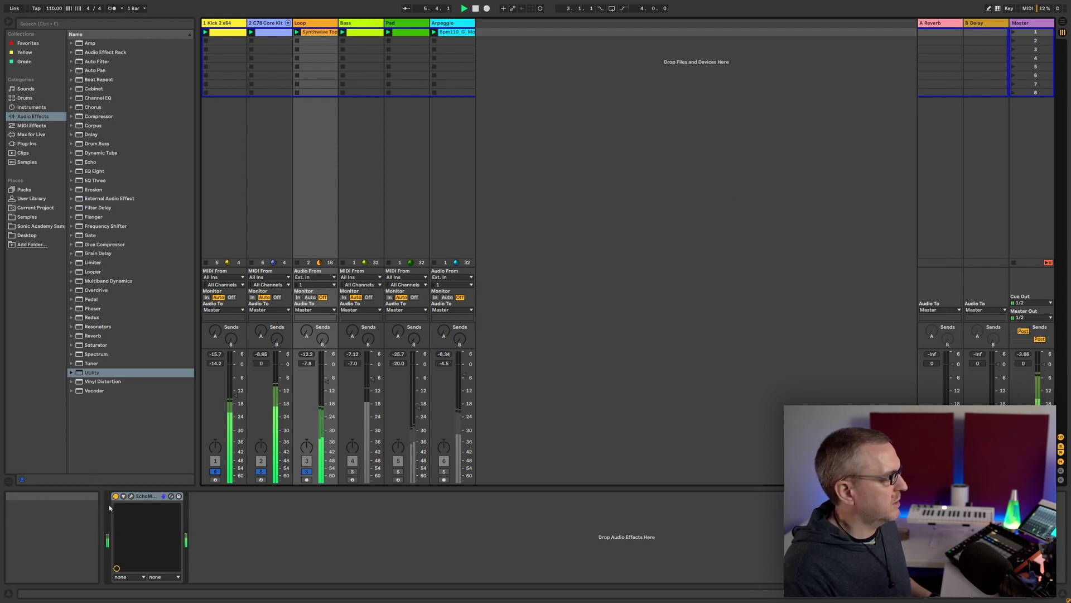
pyautogui.click(131, 495)
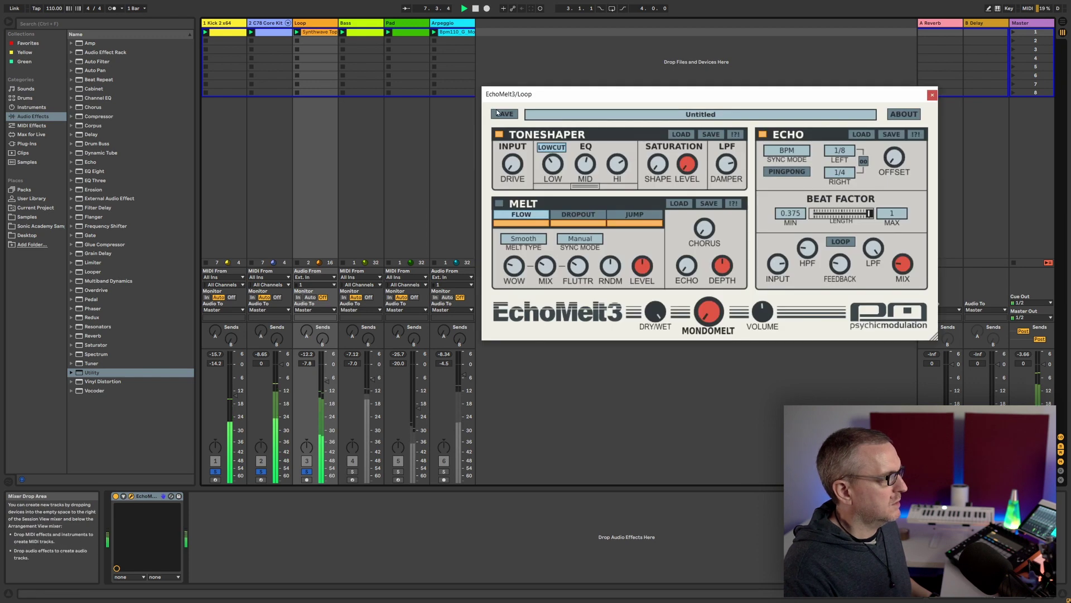
pyautogui.click(115, 496)
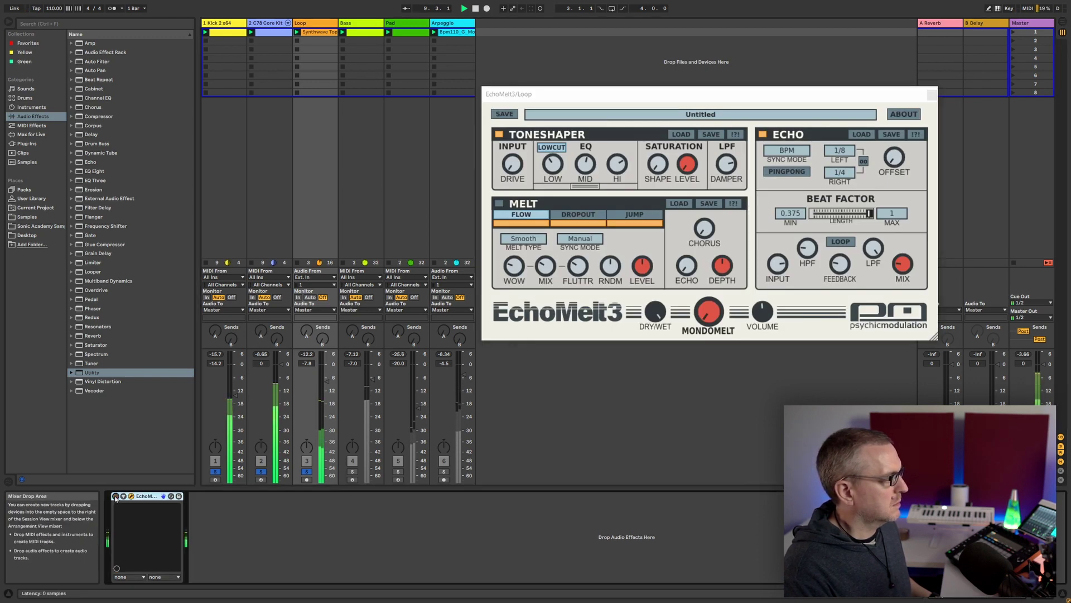
pyautogui.click(116, 496)
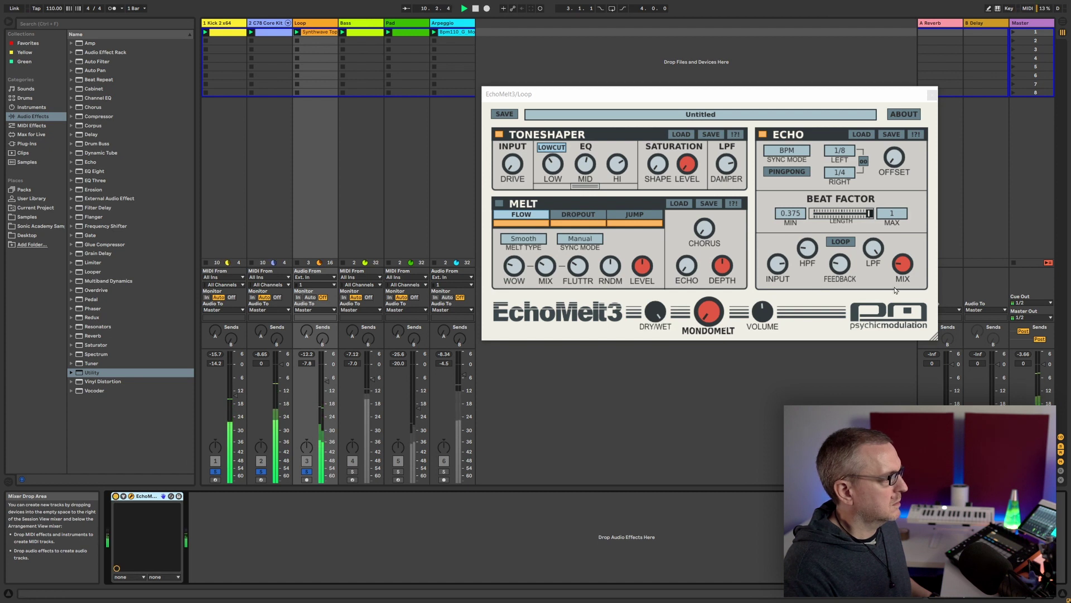
pyautogui.moveTo(656, 316); pyautogui.dragTo(657, 319)
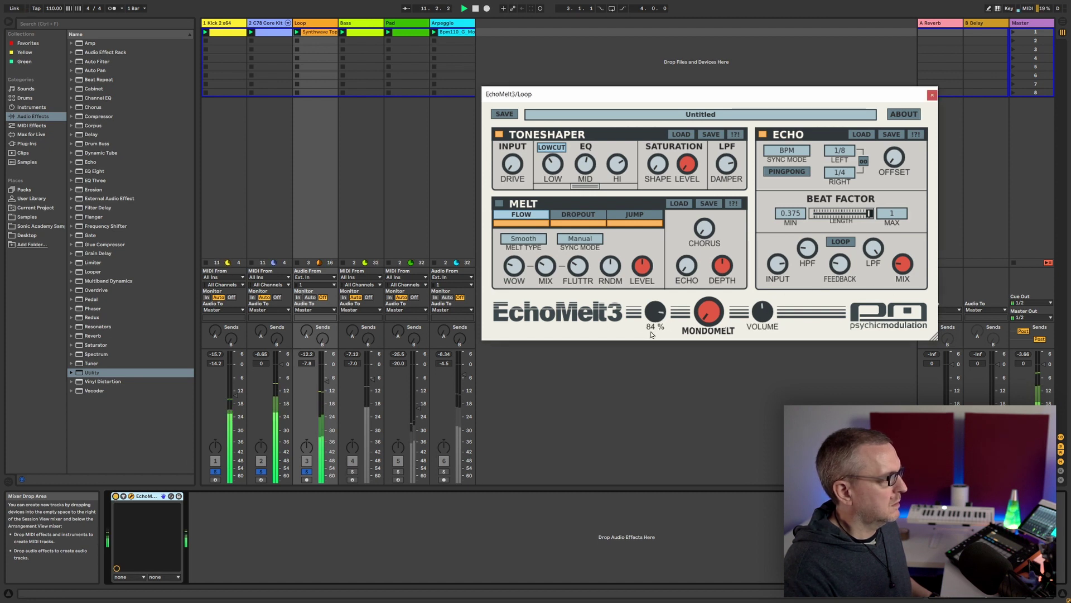
pyautogui.click(931, 94)
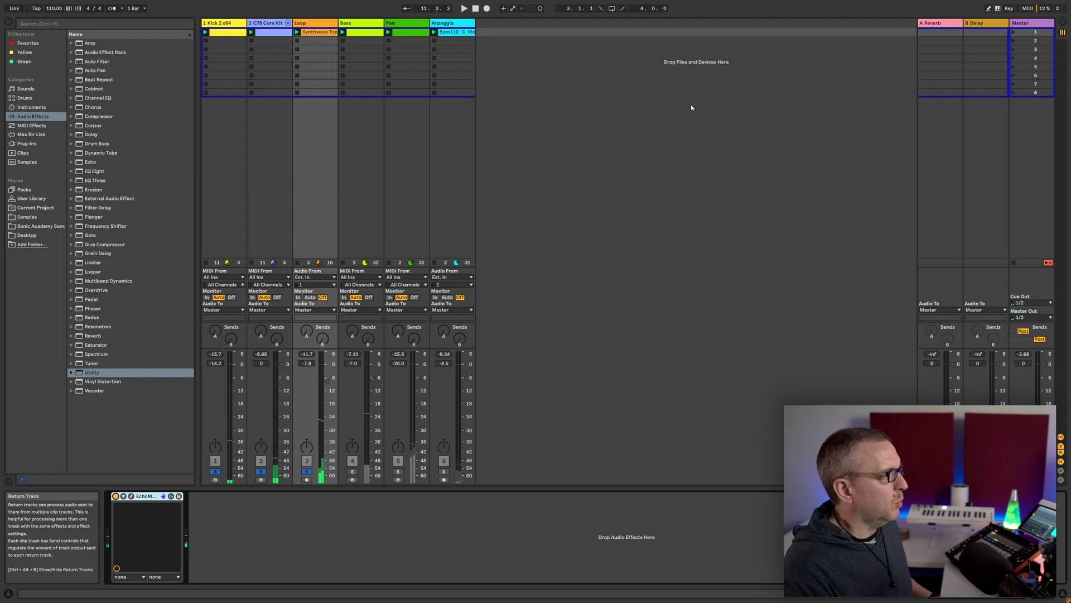
pyautogui.click(353, 478)
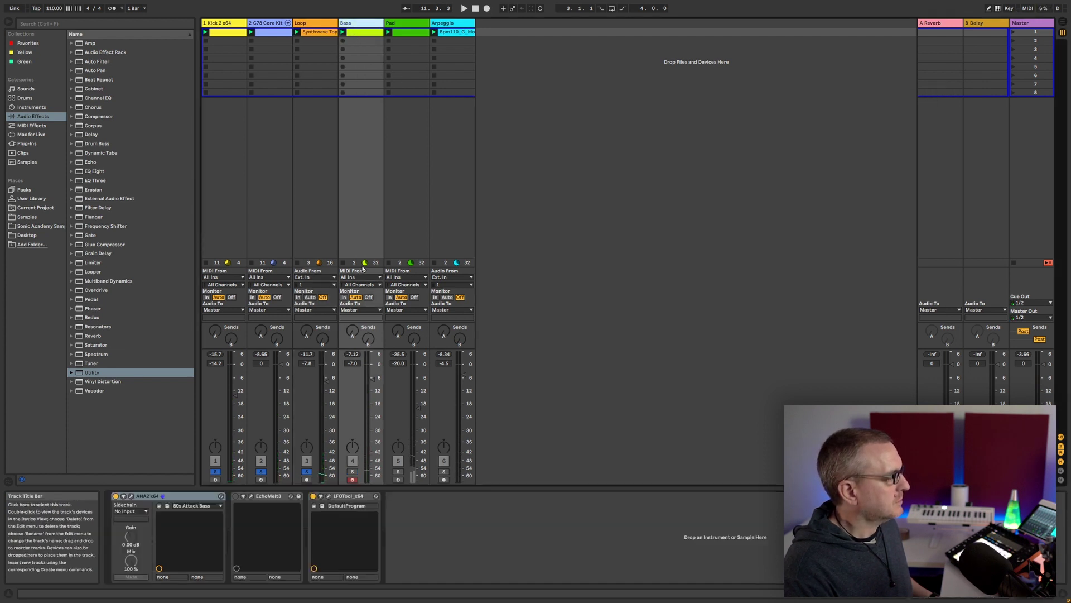
# - Solo the Bass track, open its EchoMelt 3 window, and play it with the effect enabled
pyautogui.click(352, 471)
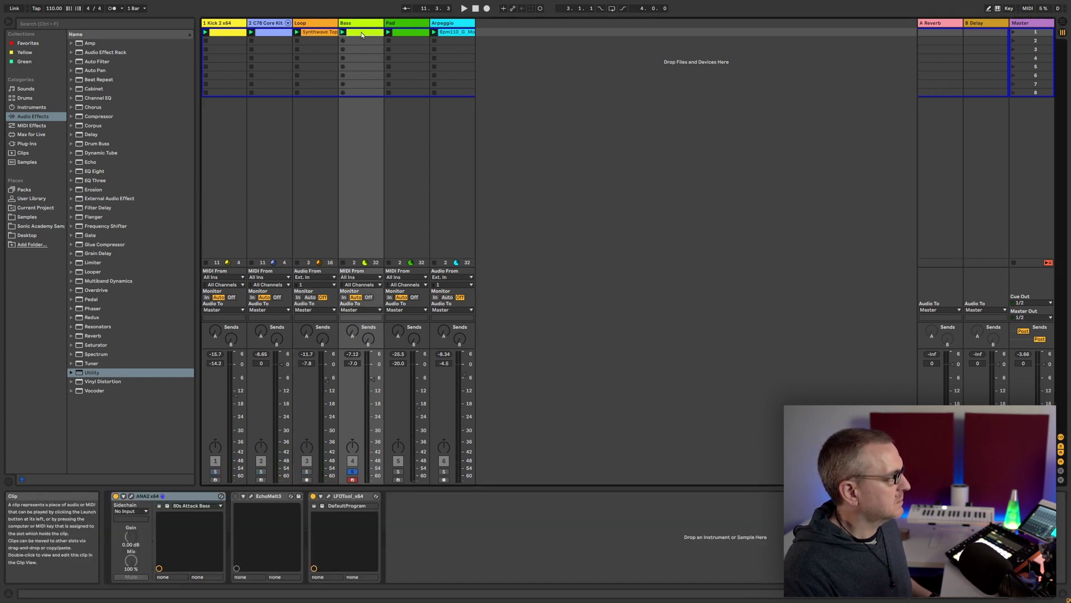
pyautogui.click(251, 496)
pyautogui.press('space')
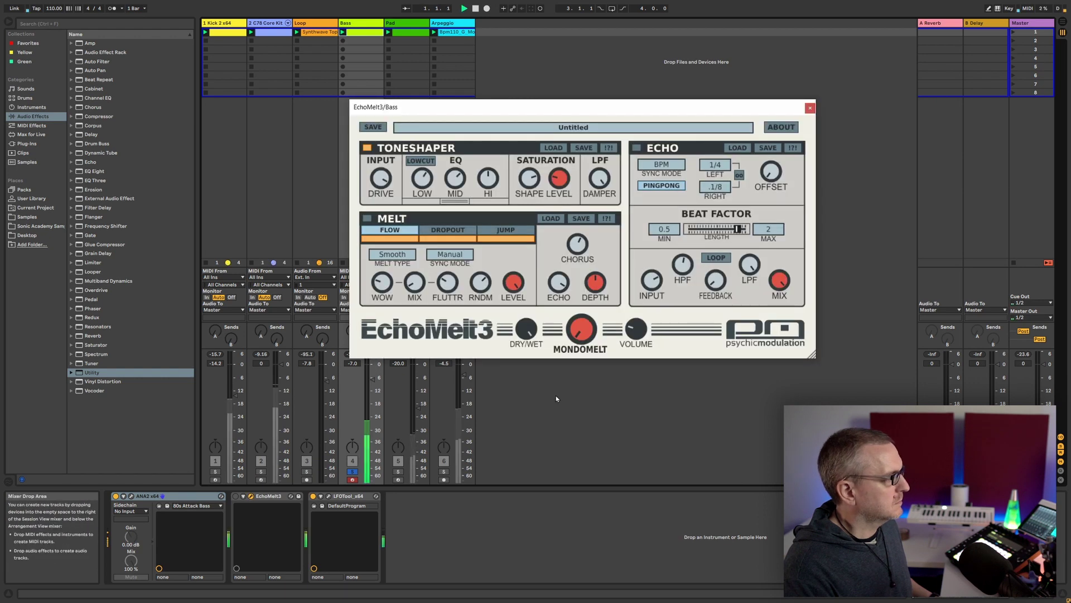
pyautogui.moveTo(602, 111); pyautogui.dragTo(604, 98)
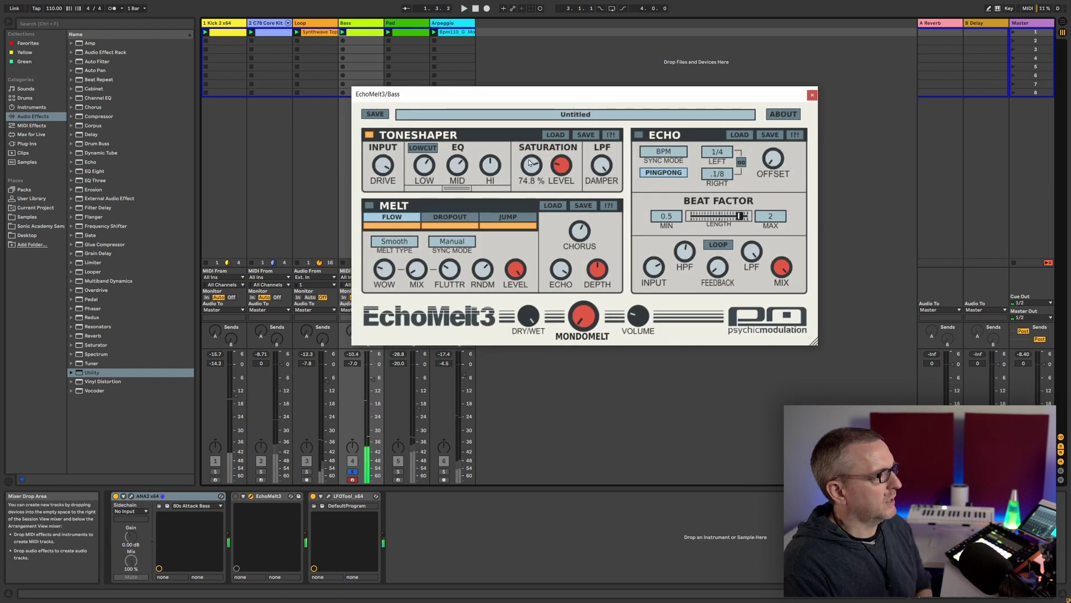
pyautogui.moveTo(384, 173)
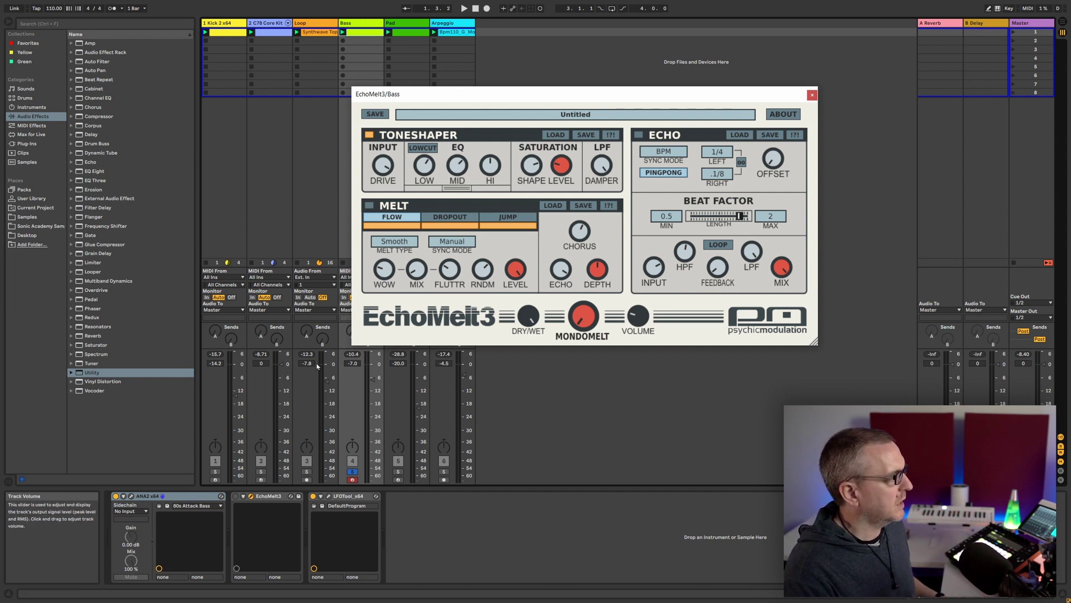
pyautogui.press('space')
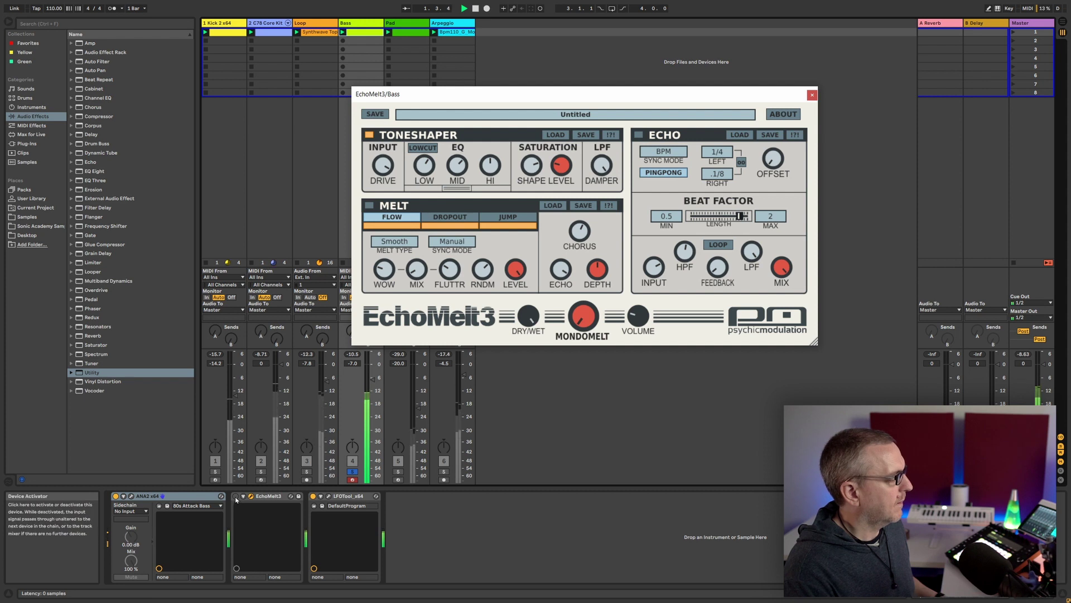
pyautogui.click(235, 497)
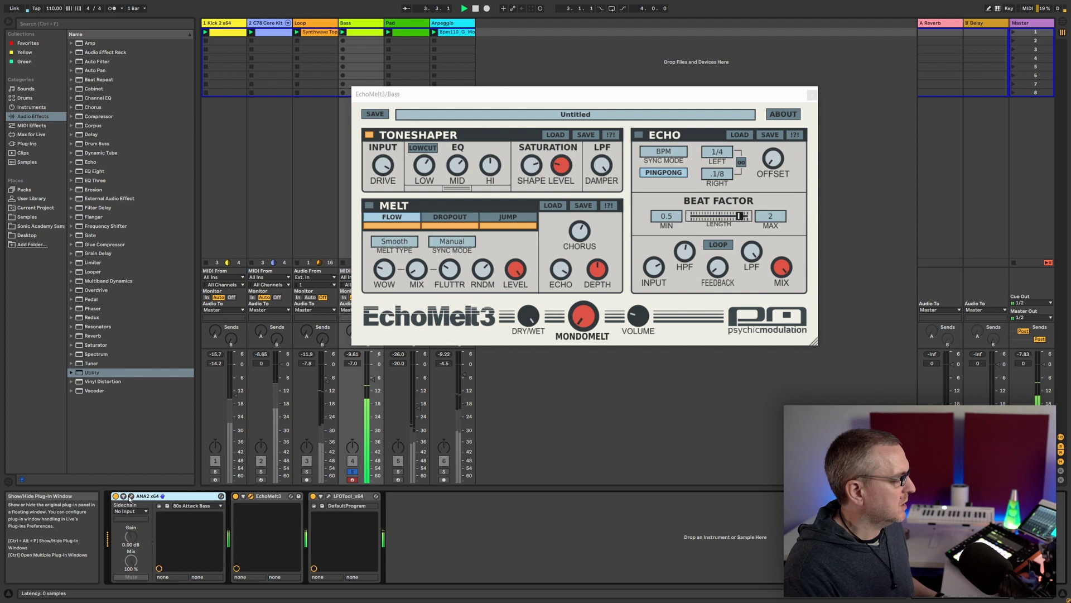
# - Nudge the Bass ANA2 synth's filter cutoff up to about 22 Hz, then close the synth window
pyautogui.click(131, 497)
pyautogui.moveTo(585, 50); pyautogui.dragTo(201, 169)
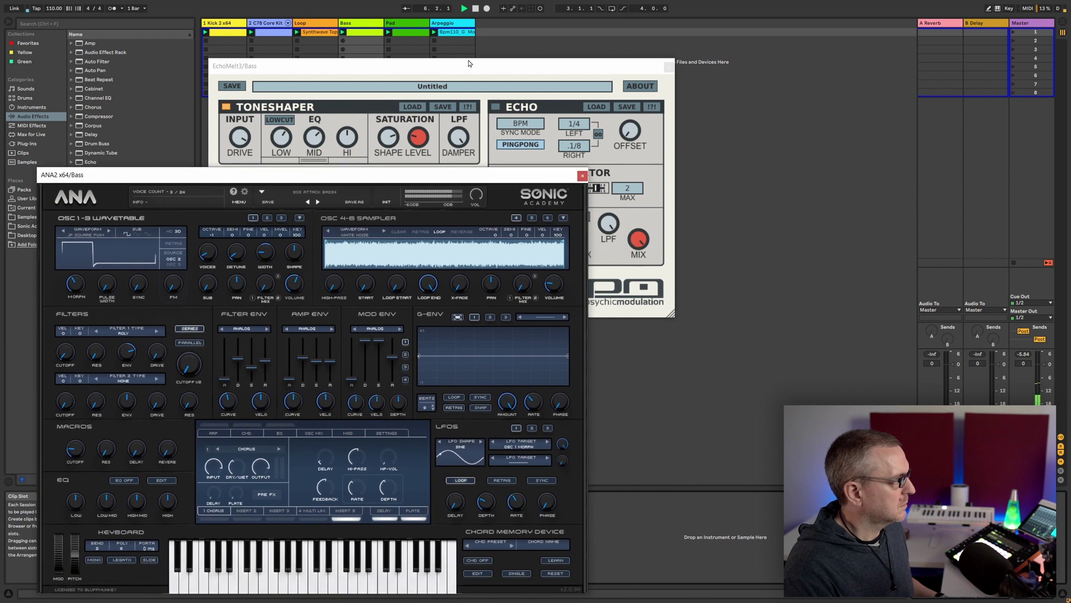
pyautogui.moveTo(468, 67); pyautogui.dragTo(675, 13)
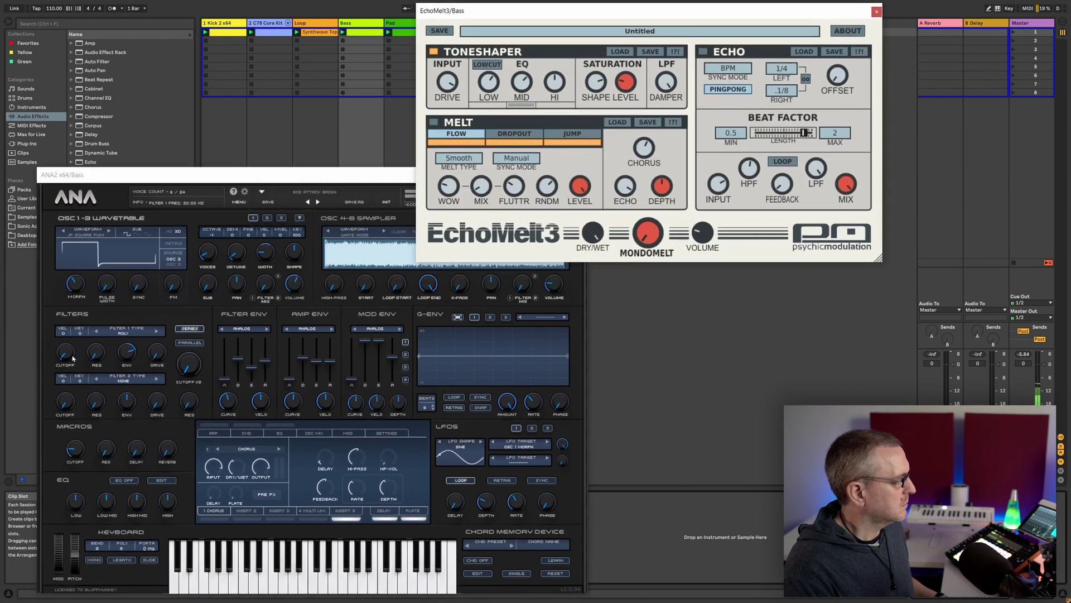
pyautogui.moveTo(73, 357); pyautogui.dragTo(65, 337)
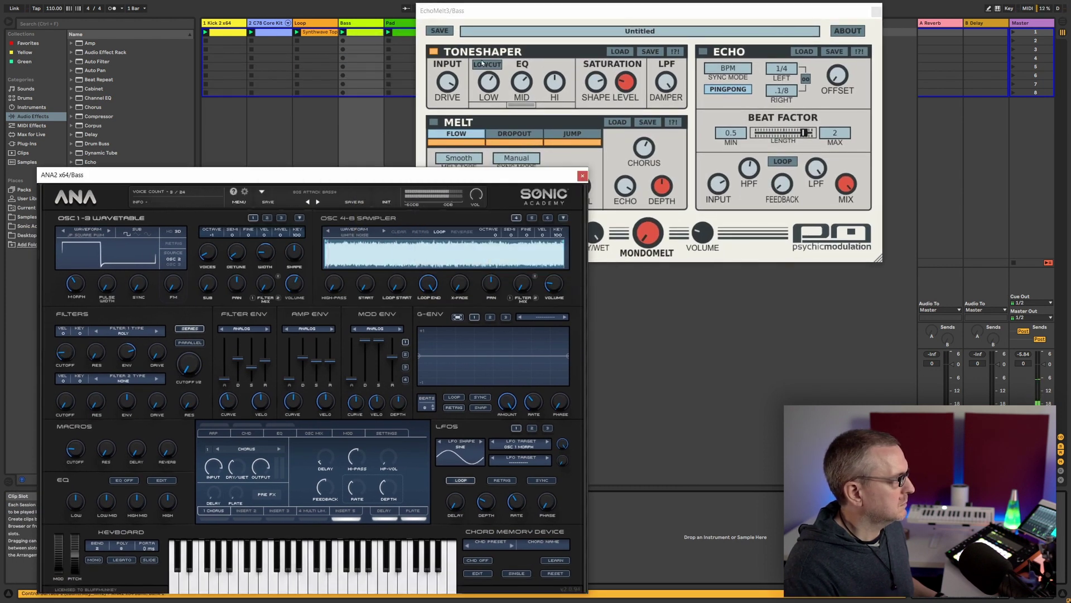
pyautogui.click(435, 52)
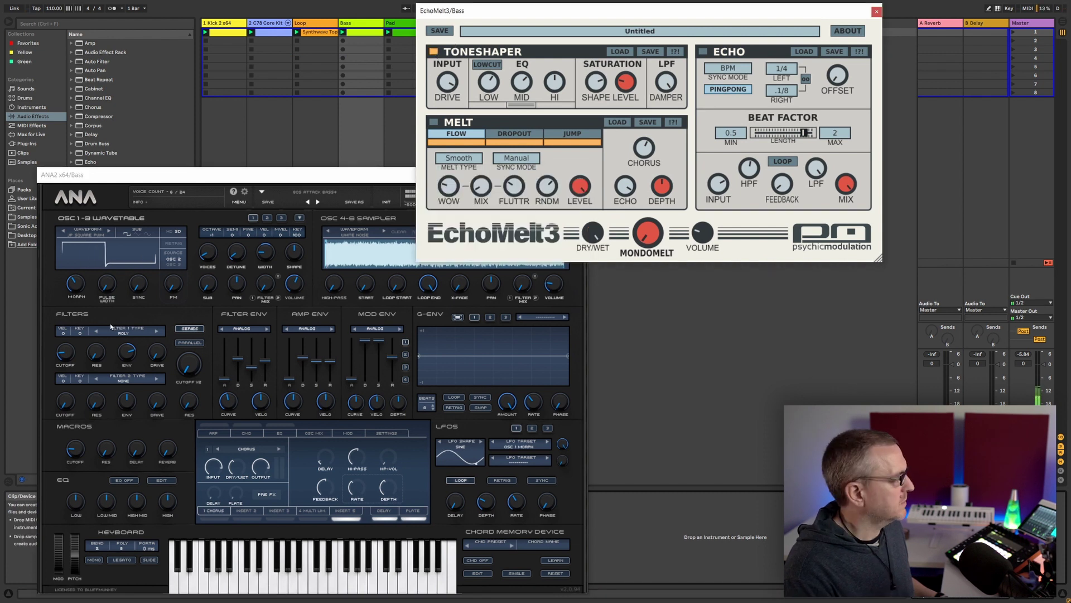
pyautogui.click(65, 354)
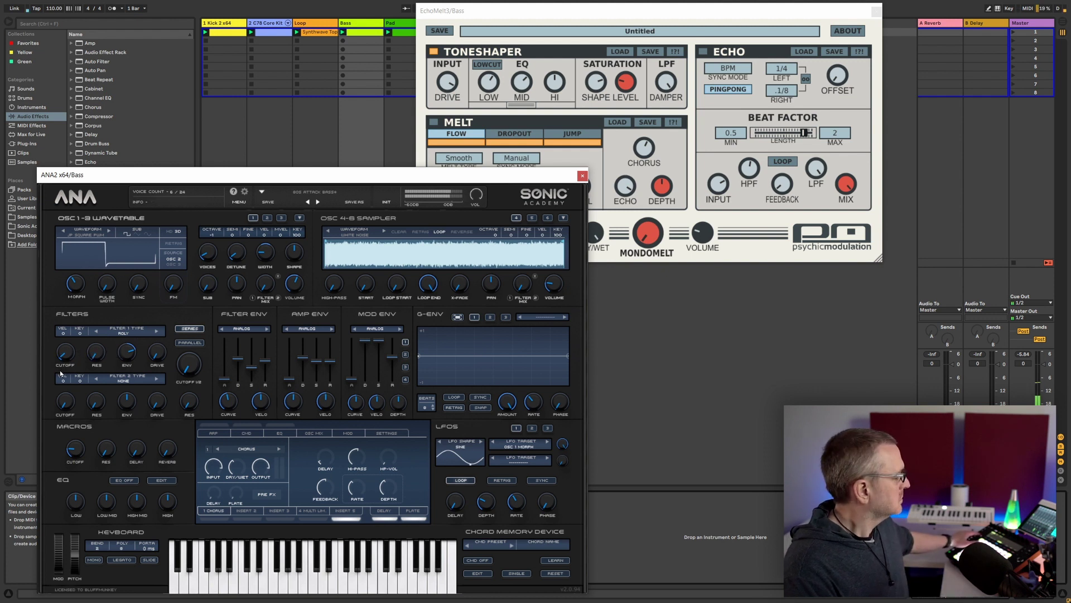
pyautogui.click(582, 176)
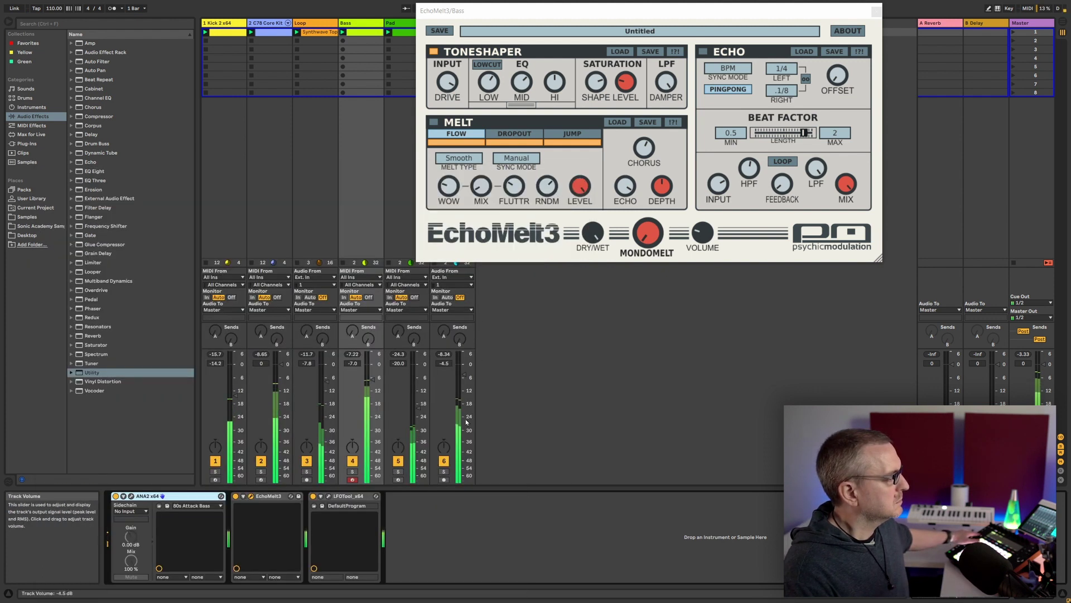
# - Switch off the Pad and Arpeggio tracks, toggle Toneshaper off and on, and close EchoMelt3/Bass
pyautogui.click(398, 460)
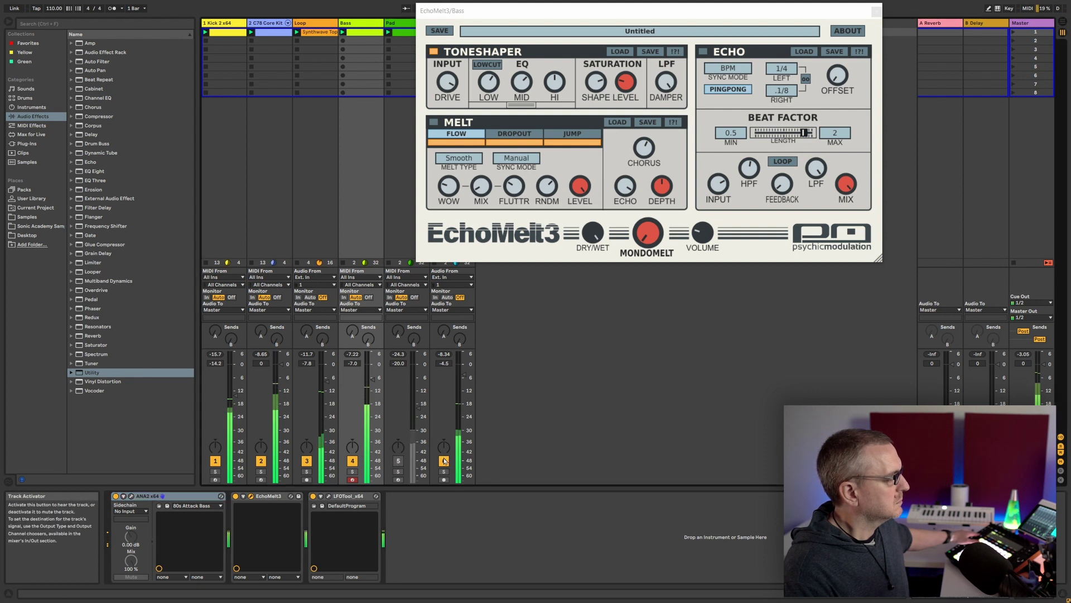
pyautogui.click(444, 461)
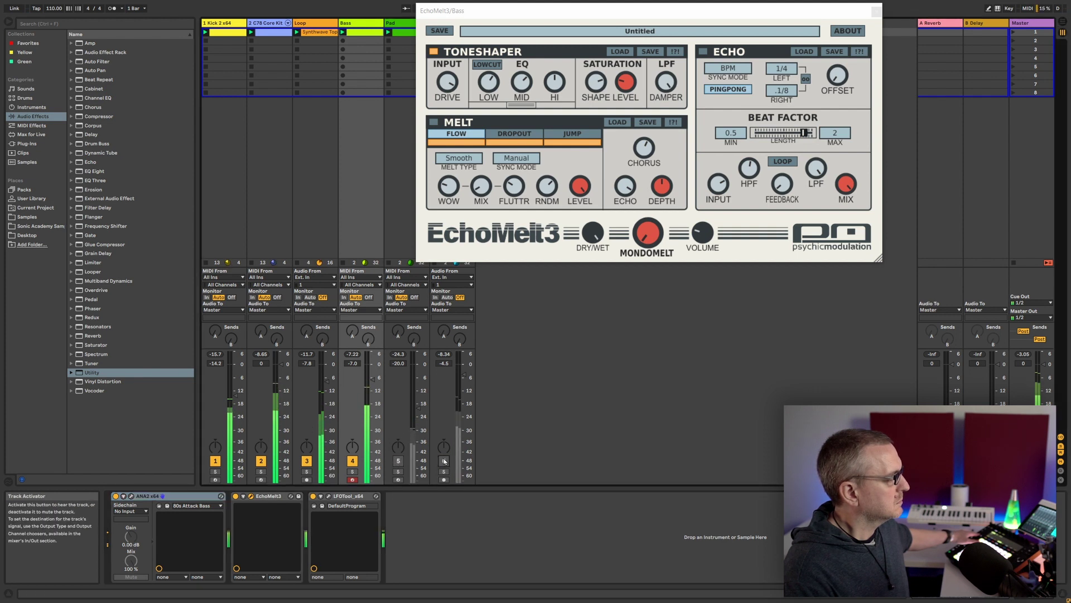
pyautogui.click(433, 53)
pyautogui.click(433, 52)
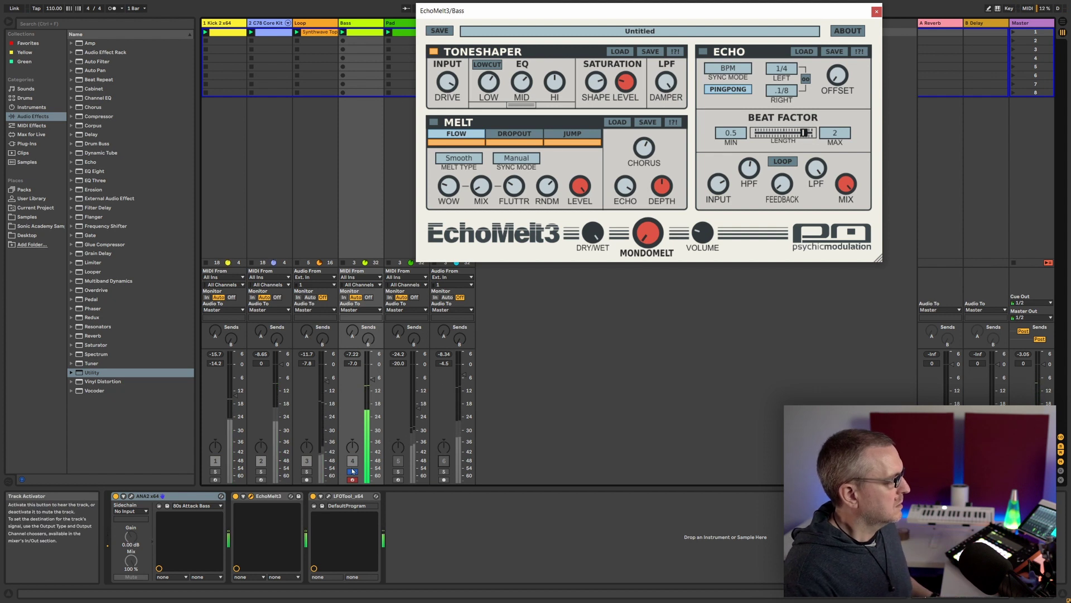
pyautogui.click(417, 412)
# - Close the Bass echo window, then switch the Pad track back on and solo it
pyautogui.click(874, 11)
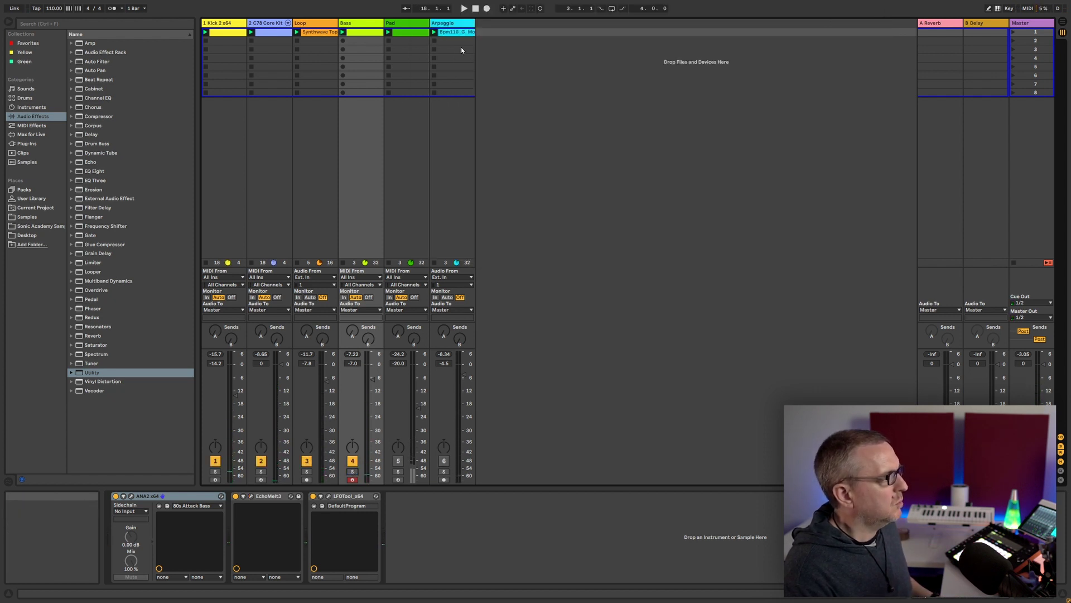
pyautogui.click(413, 26)
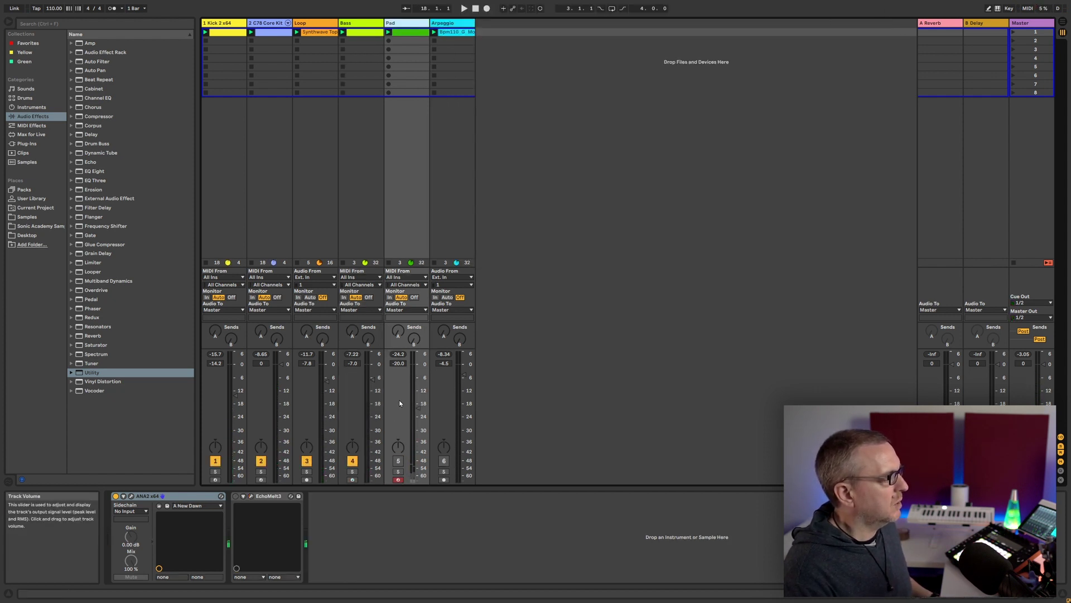
pyautogui.click(398, 460)
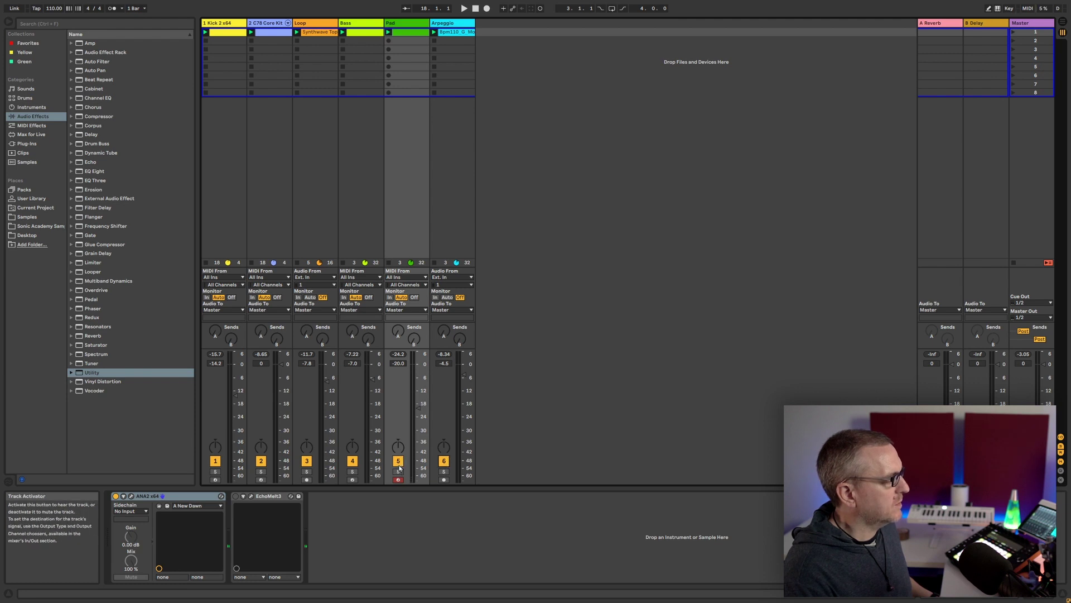
pyautogui.click(399, 472)
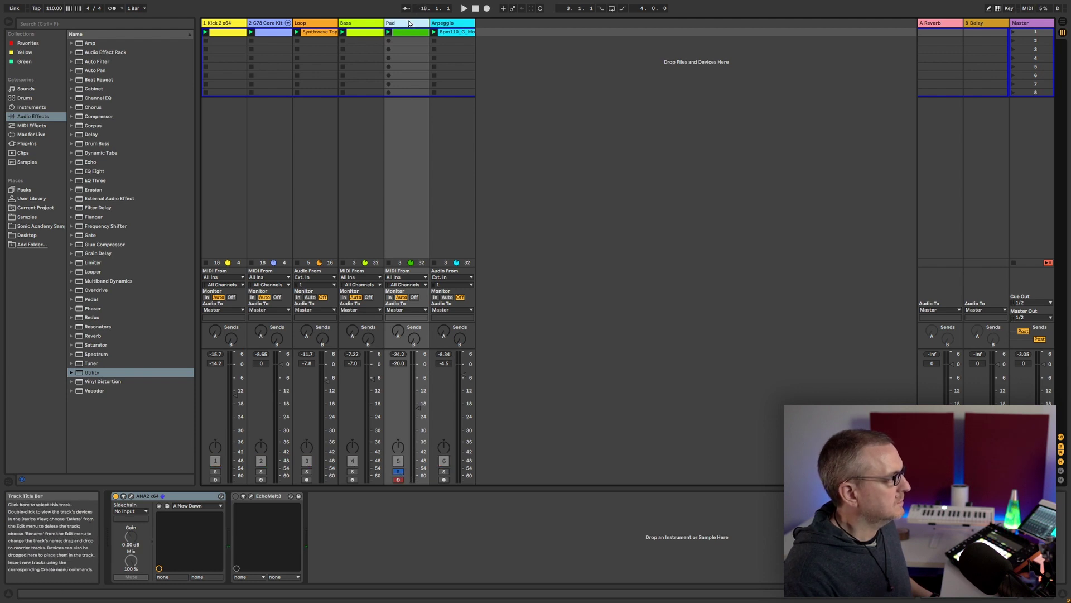
# - Open the Pad's EchoMelt3 window, moved aside and enlarged with its interface scaled up
pyautogui.click(251, 496)
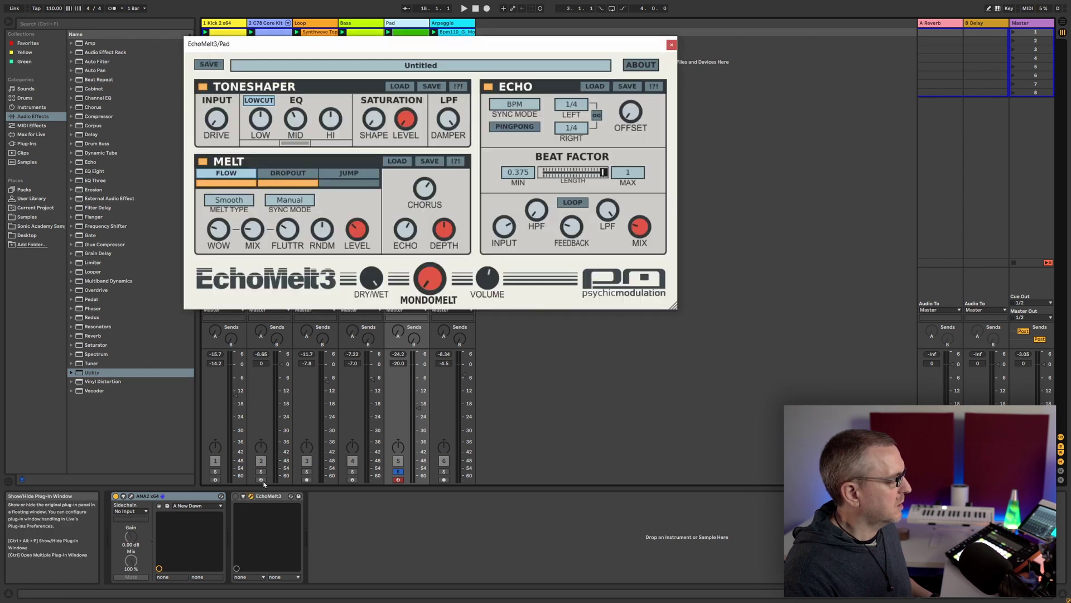
pyautogui.moveTo(516, 56); pyautogui.dragTo(805, 65)
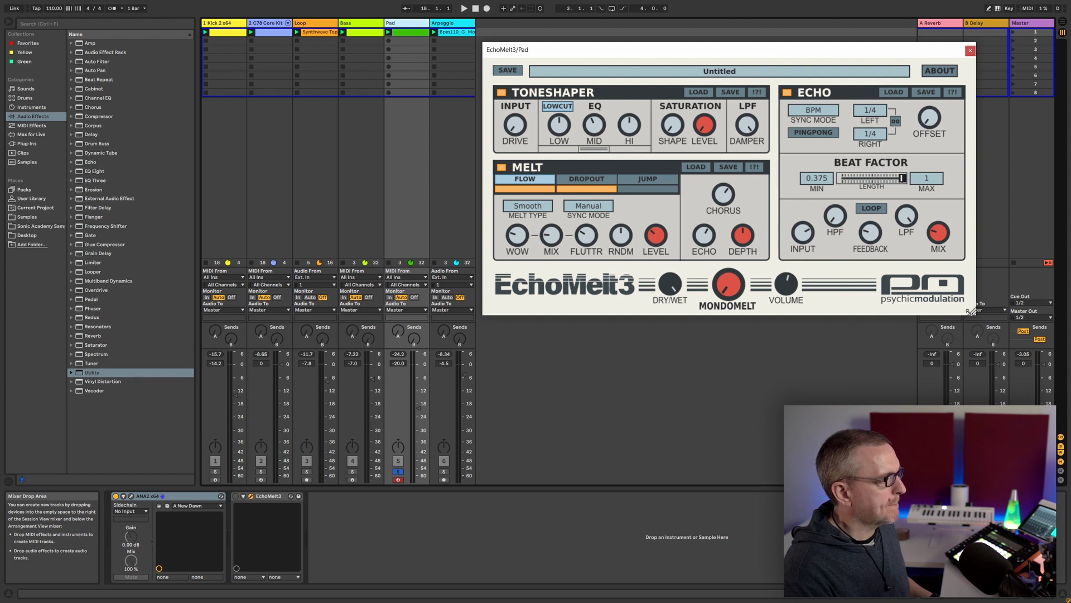
pyautogui.moveTo(972, 313); pyautogui.dragTo(985, 320)
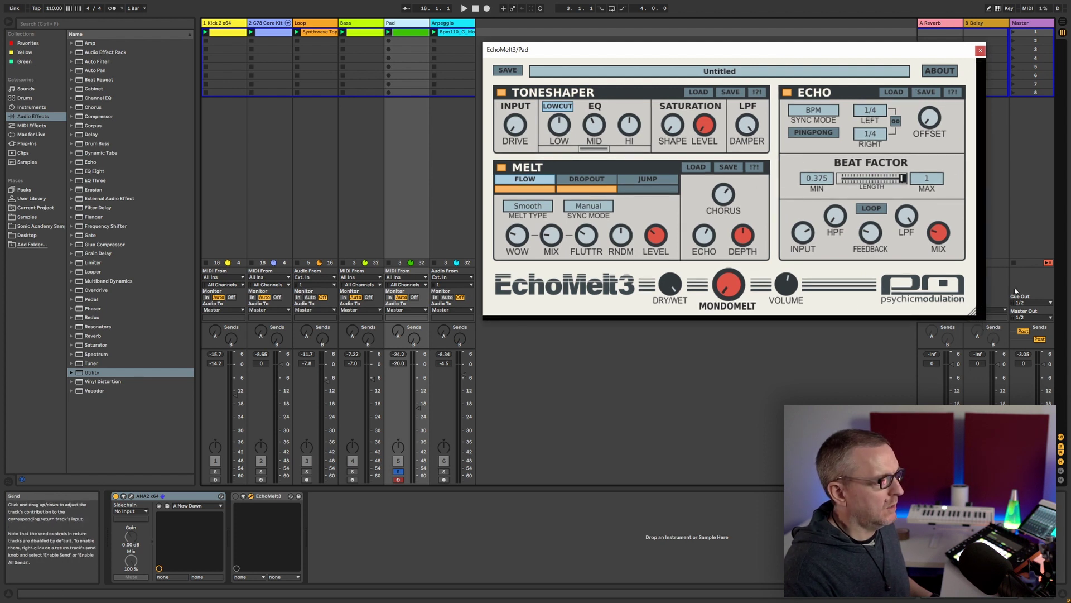
pyautogui.click(251, 495)
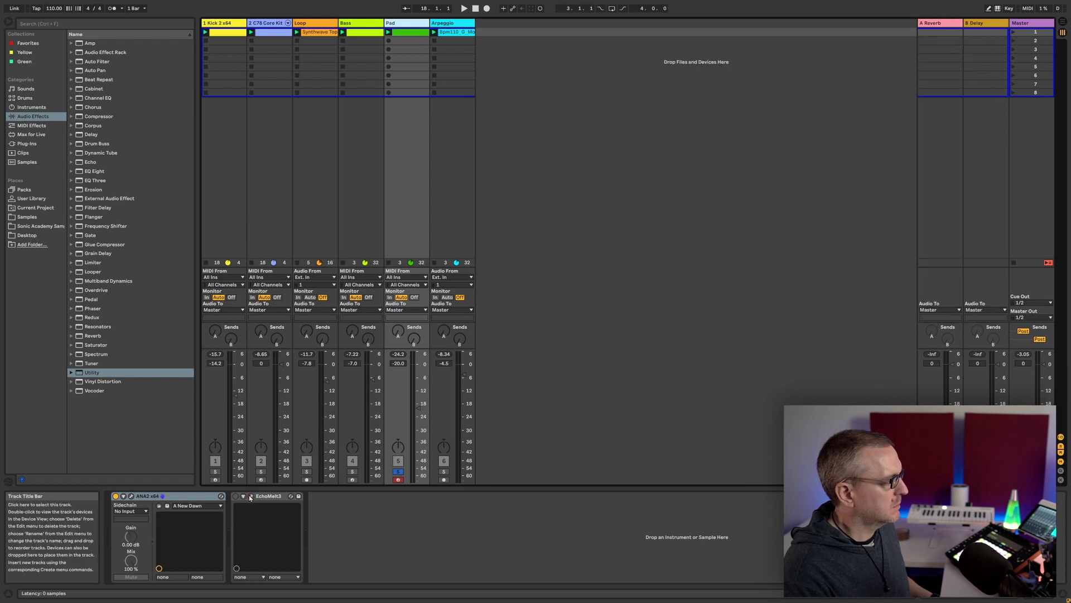
pyautogui.click(251, 496)
pyautogui.moveTo(972, 312); pyautogui.dragTo(1009, 347)
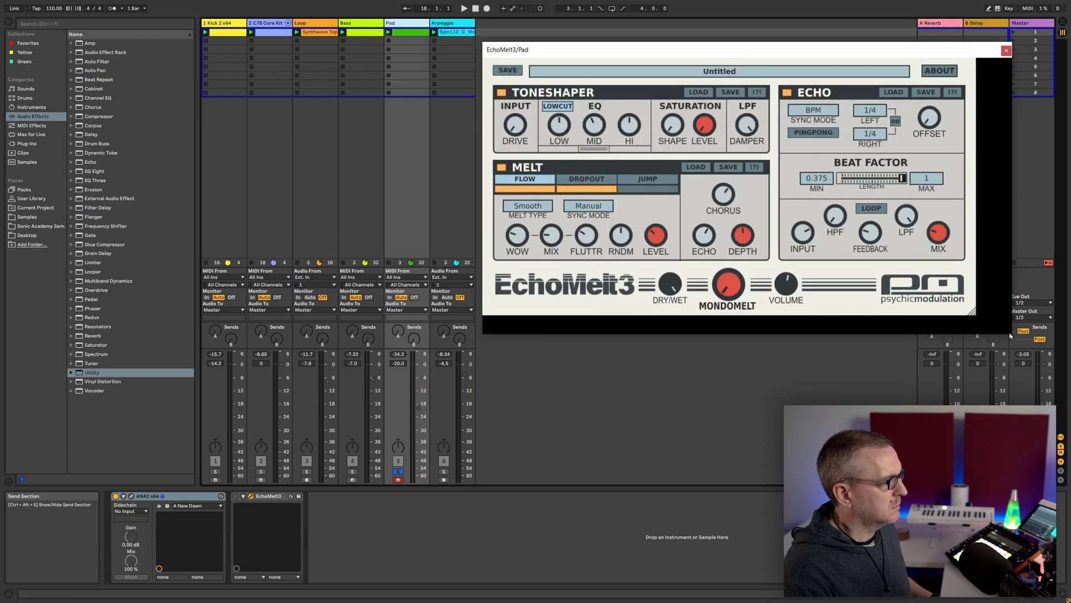
pyautogui.moveTo(972, 311); pyautogui.dragTo(998, 336)
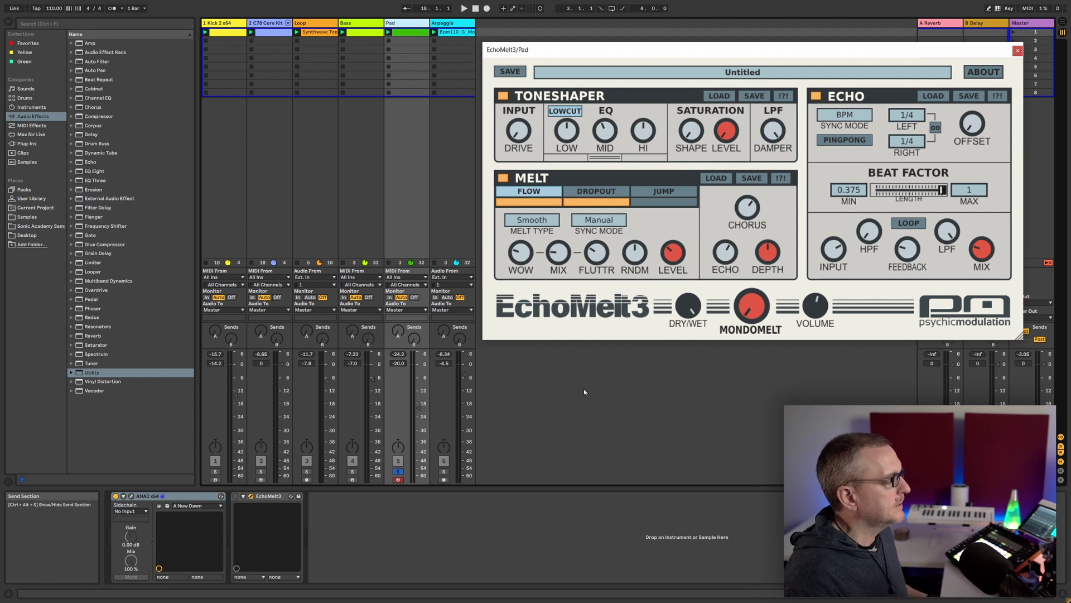
# - Play the loop and switch the Pad's Melt mode to Dropout
pyautogui.press('space')
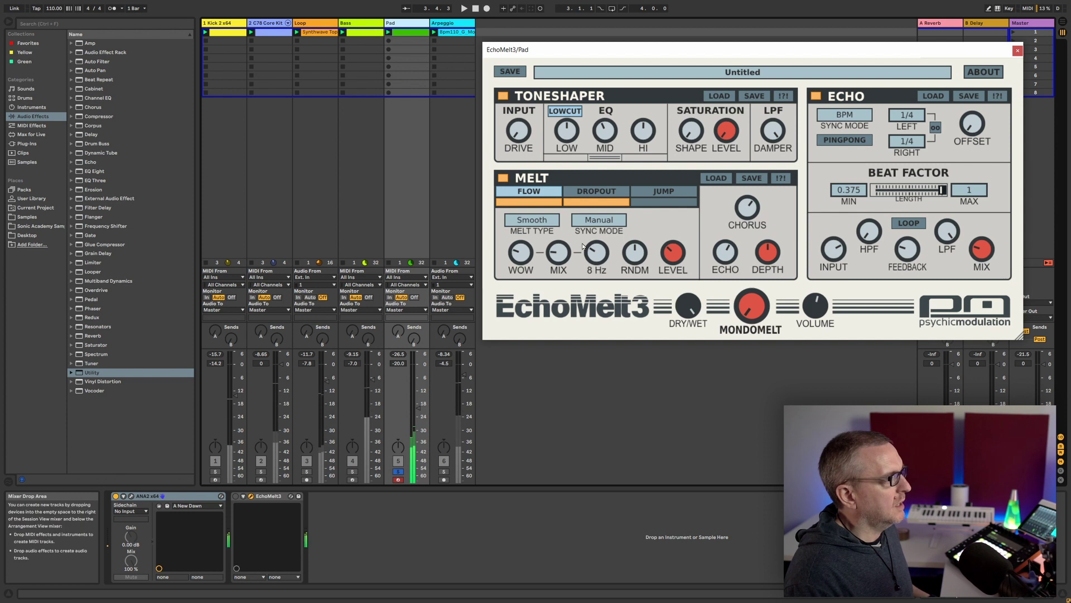
pyautogui.moveTo(604, 132)
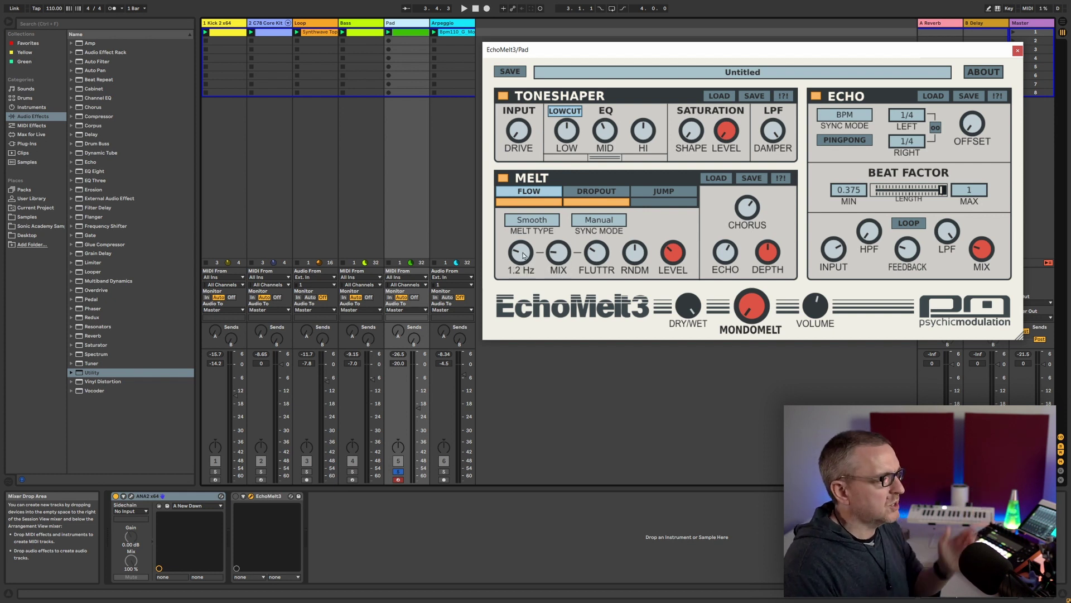
pyautogui.click(600, 194)
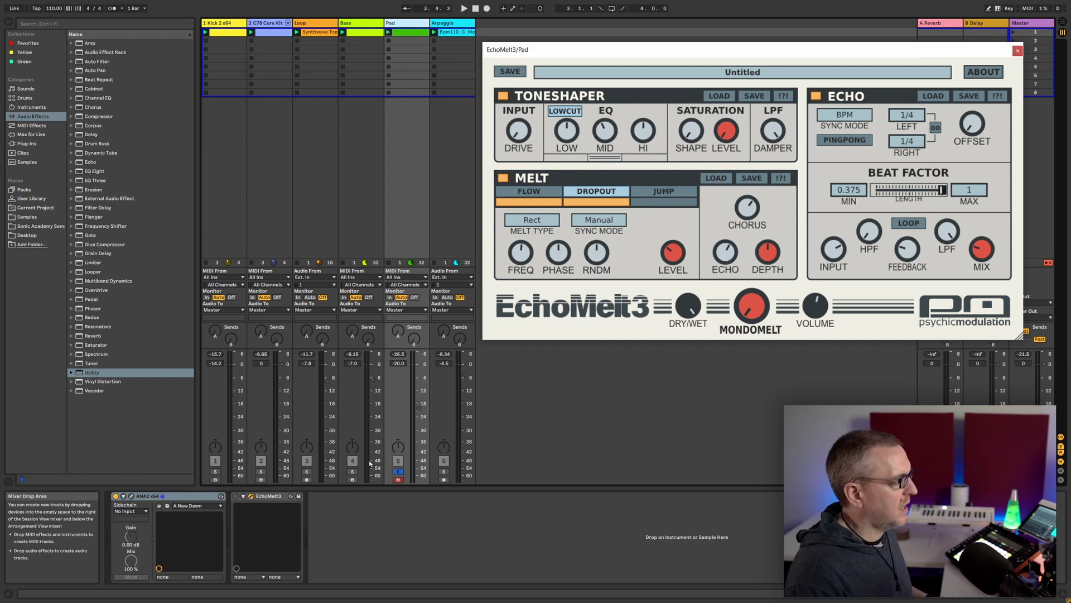
# - Enable the Pad's EchoMelt3, set Melt mode to Flow and raise the Melt level
pyautogui.press('space')
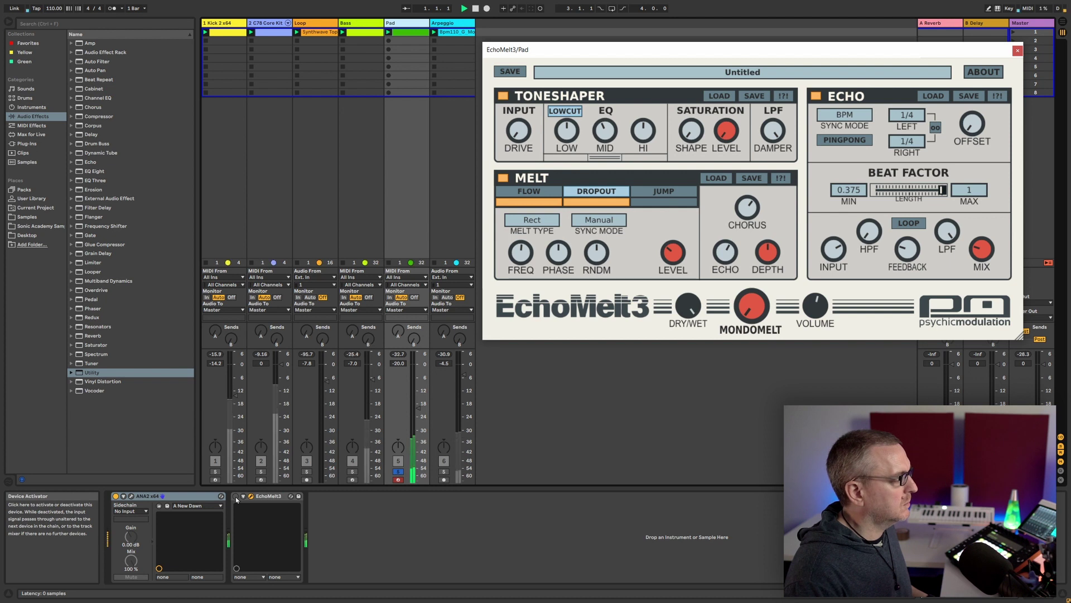
pyautogui.click(235, 498)
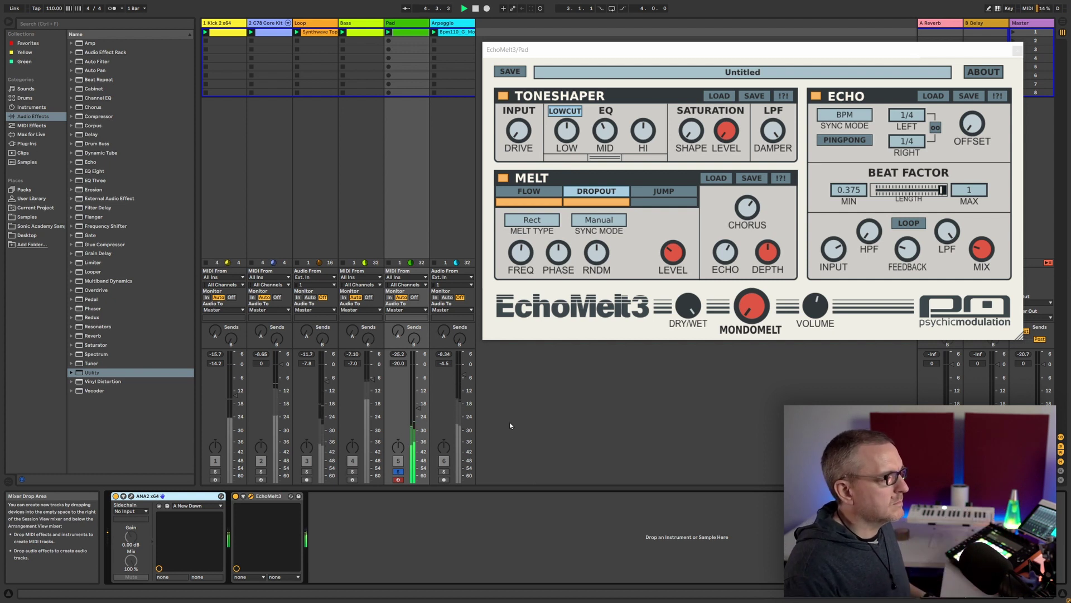
pyautogui.click(528, 191)
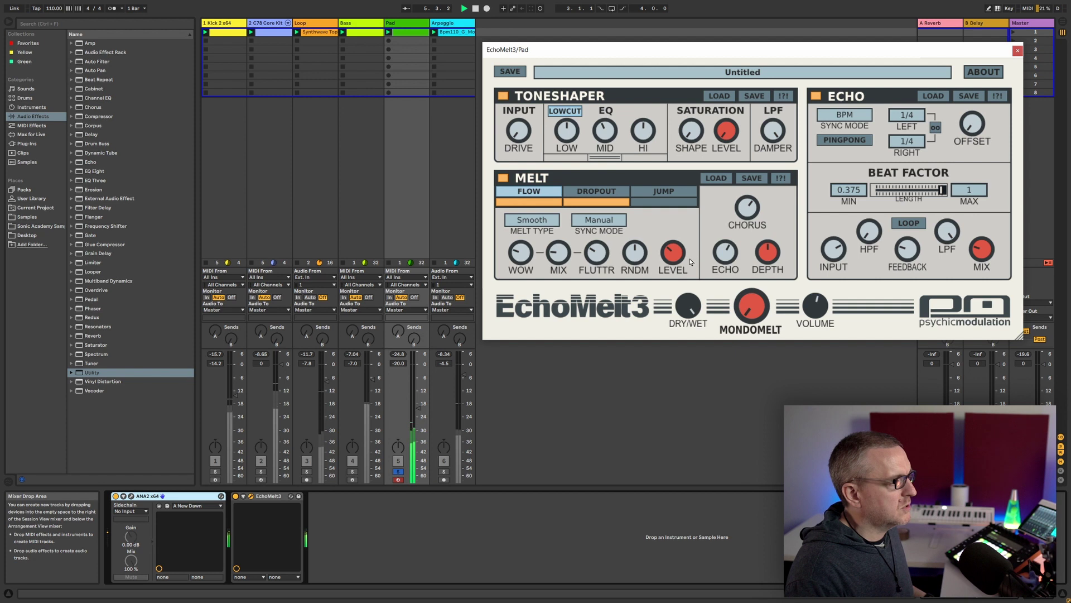
pyautogui.moveTo(680, 254); pyautogui.dragTo(678, 231)
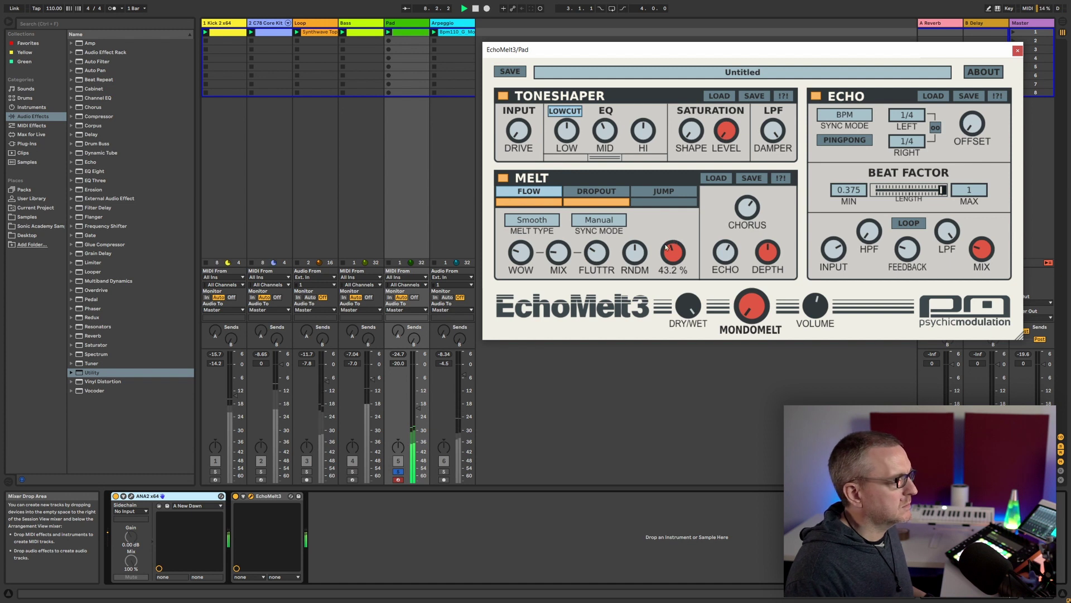
# - Compare the Pad with EchoMelt3 bypassed and on, leave it on, unsolo, and close the window
pyautogui.click(397, 471)
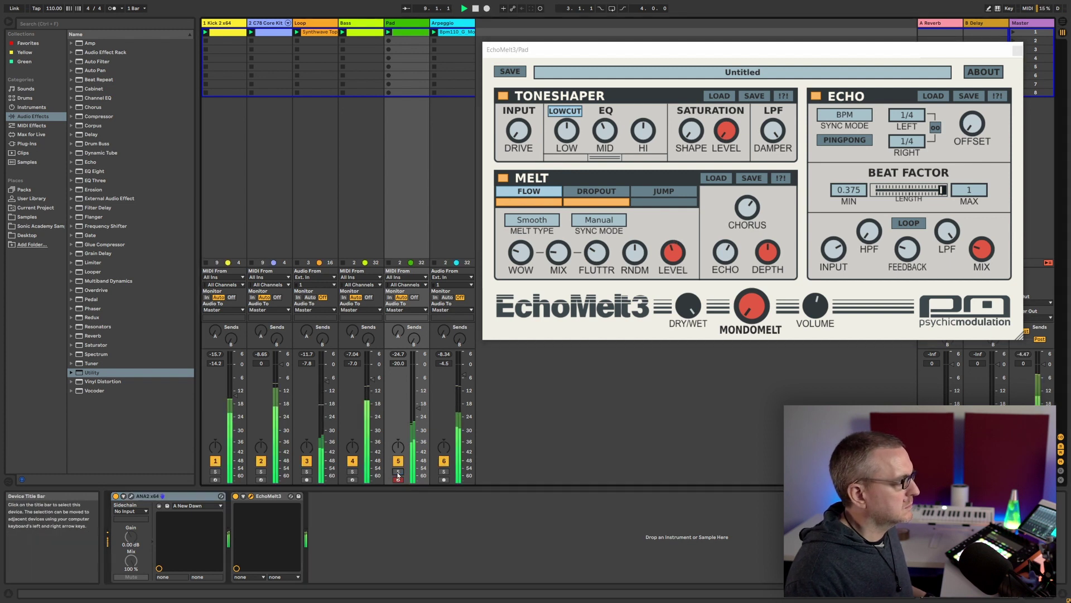
pyautogui.click(235, 496)
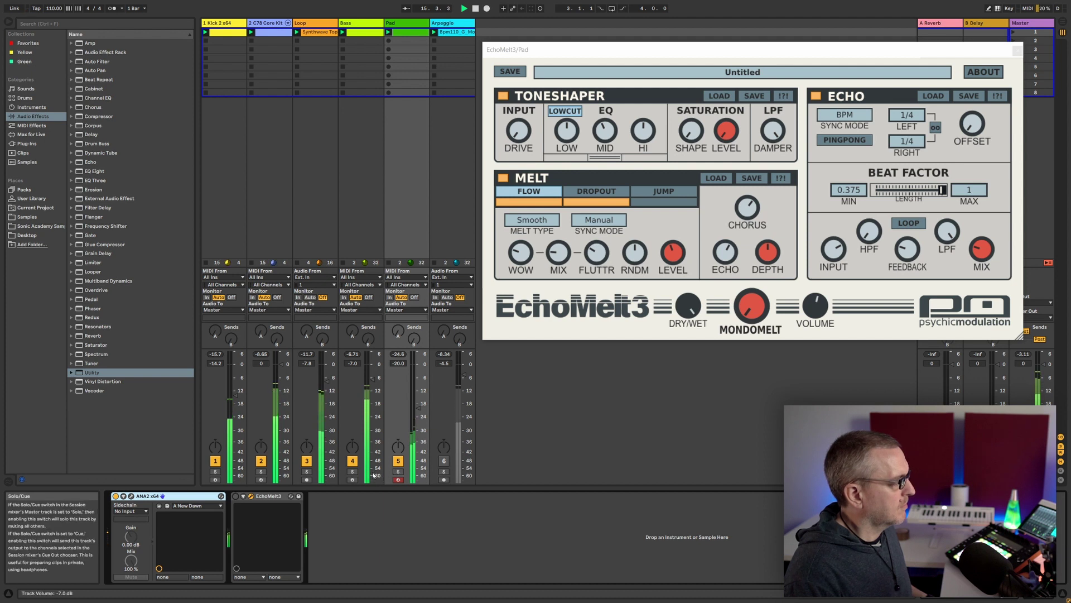
pyautogui.click(398, 471)
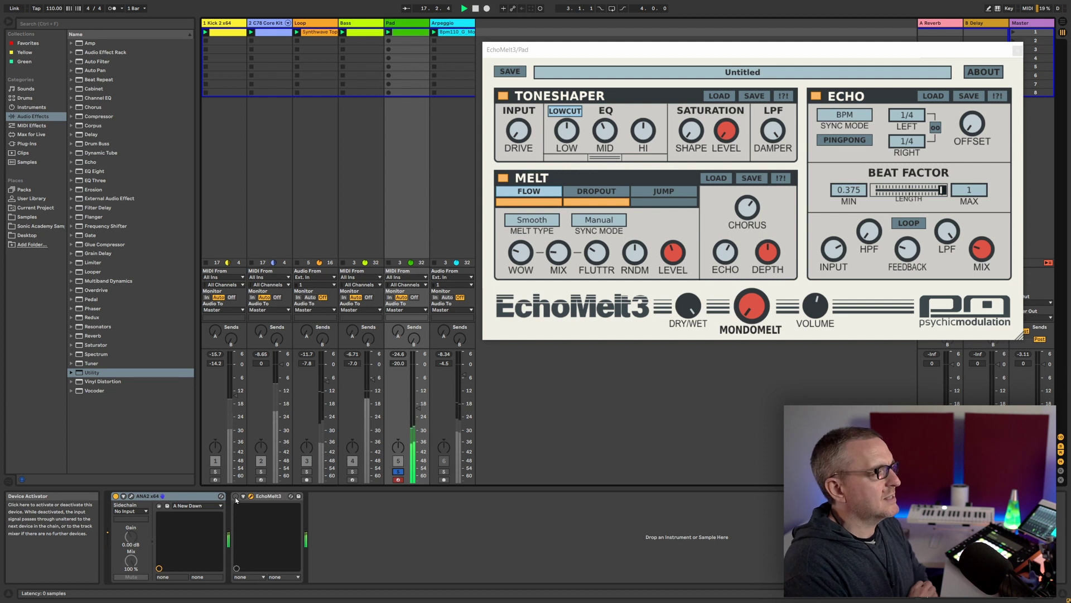
pyautogui.click(236, 497)
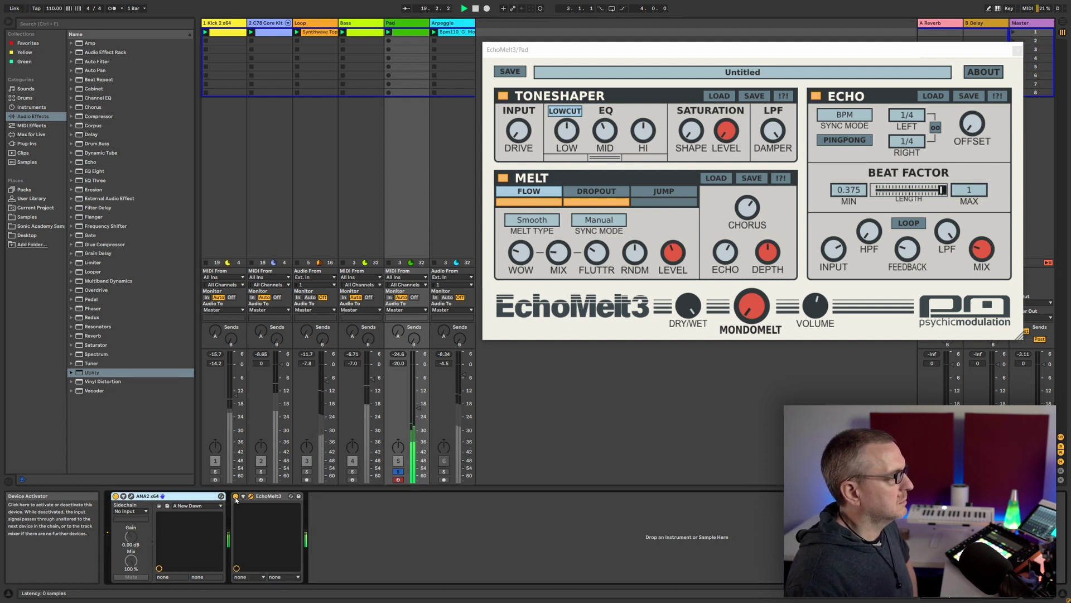
pyautogui.click(398, 471)
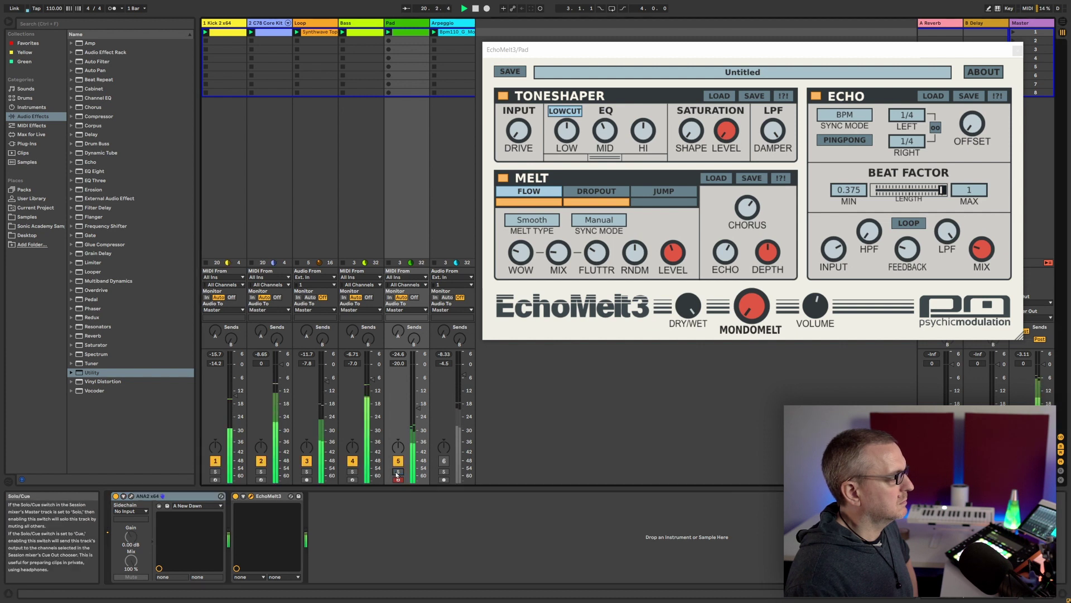
pyautogui.click(1017, 52)
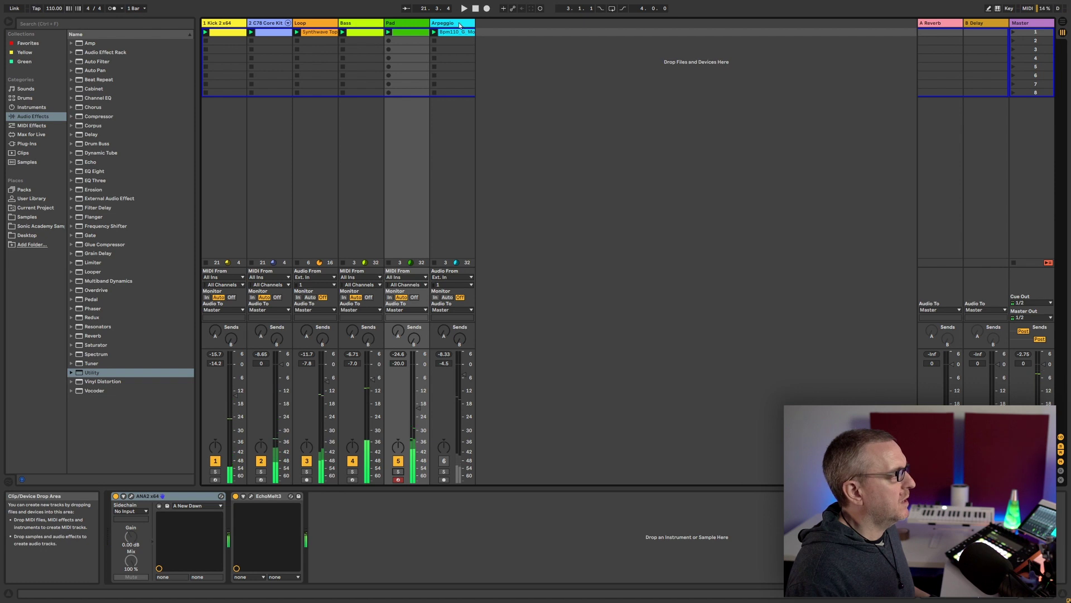
# - Solo the Arpeggio track and open its EchoMelt3 window enlarged and shifted right
pyautogui.click(444, 461)
pyautogui.click(443, 471)
pyautogui.press('space')
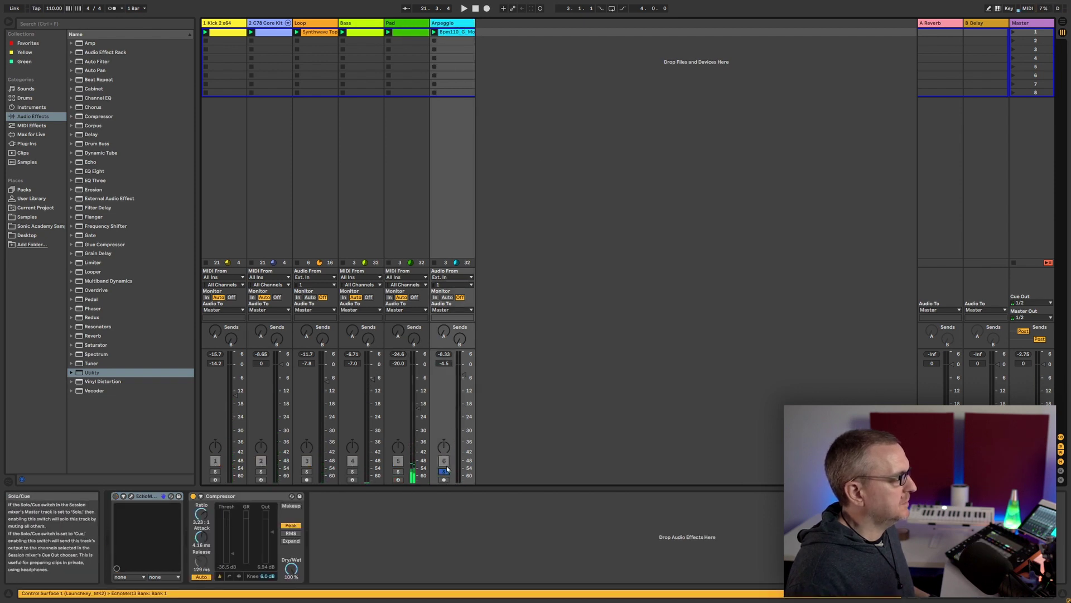
pyautogui.click(131, 496)
pyautogui.moveTo(523, 87); pyautogui.dragTo(577, 94)
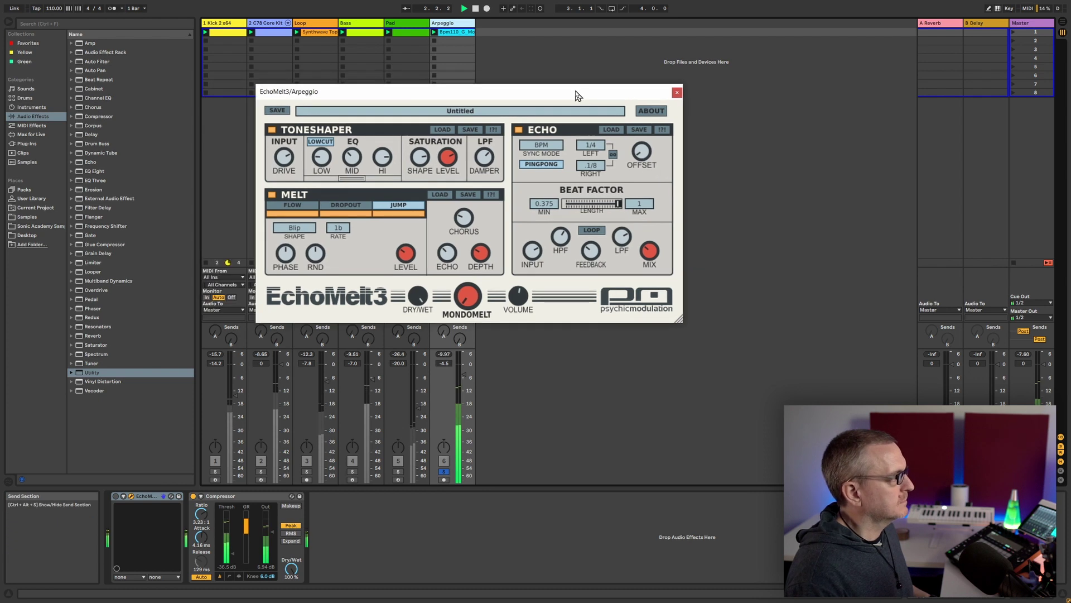
pyautogui.moveTo(682, 322); pyautogui.dragTo(760, 381)
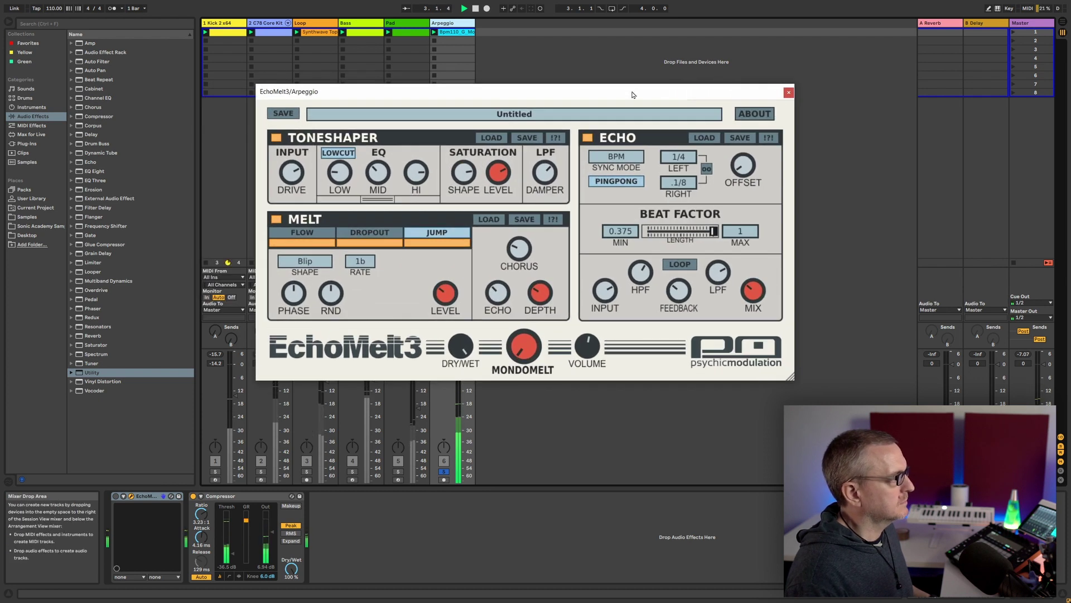
pyautogui.moveTo(621, 98); pyautogui.dragTo(857, 79)
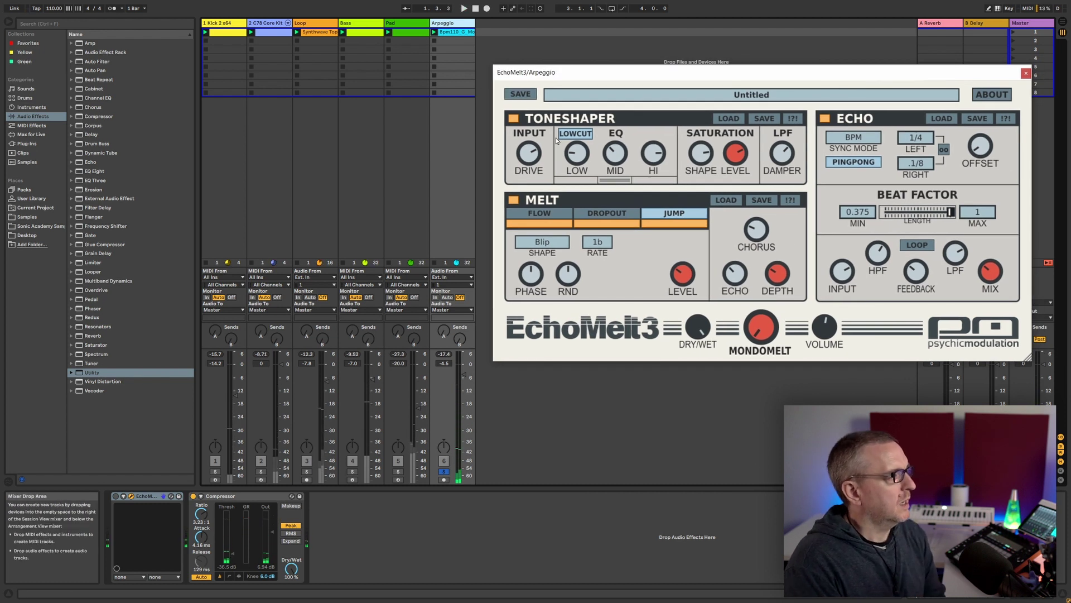
# - Raise the Arpeggio's LPF damper cutoff slightly and view the Melt Flow settings
pyautogui.moveTo(534, 151)
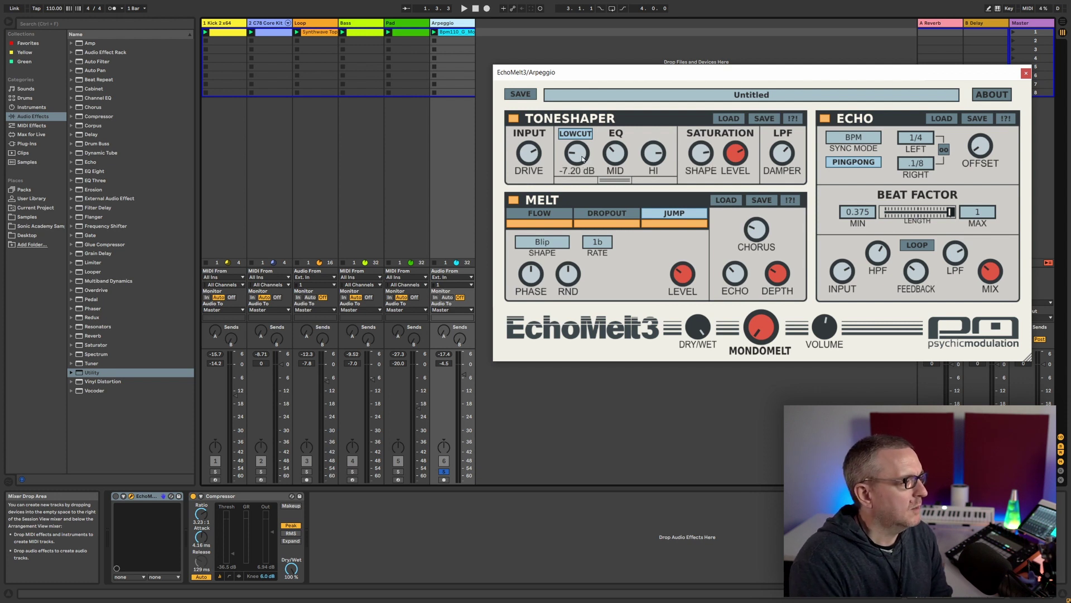
pyautogui.moveTo(610, 157)
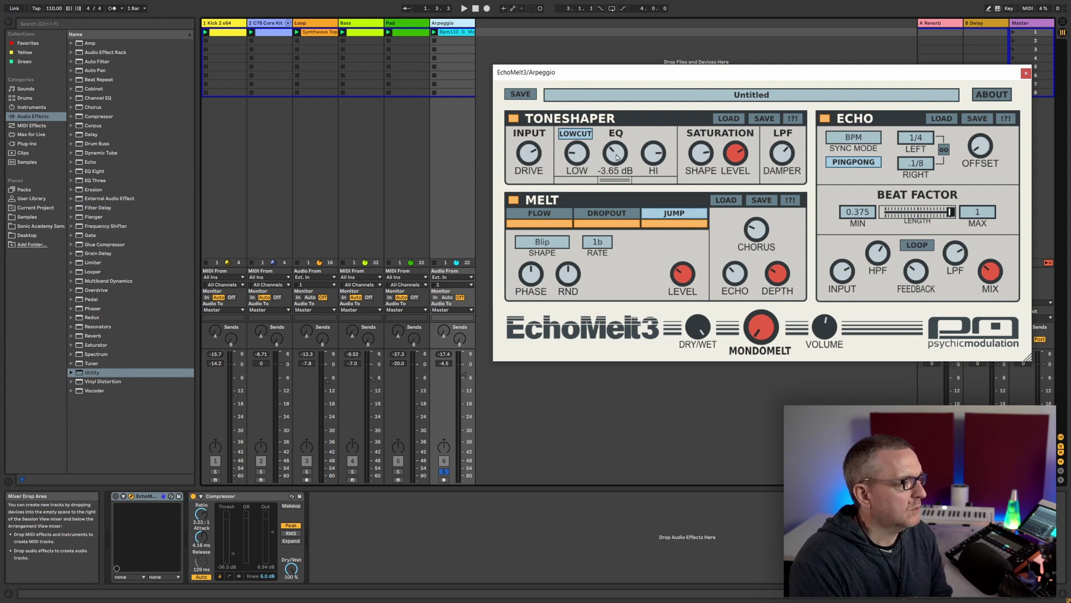
pyautogui.moveTo(652, 156)
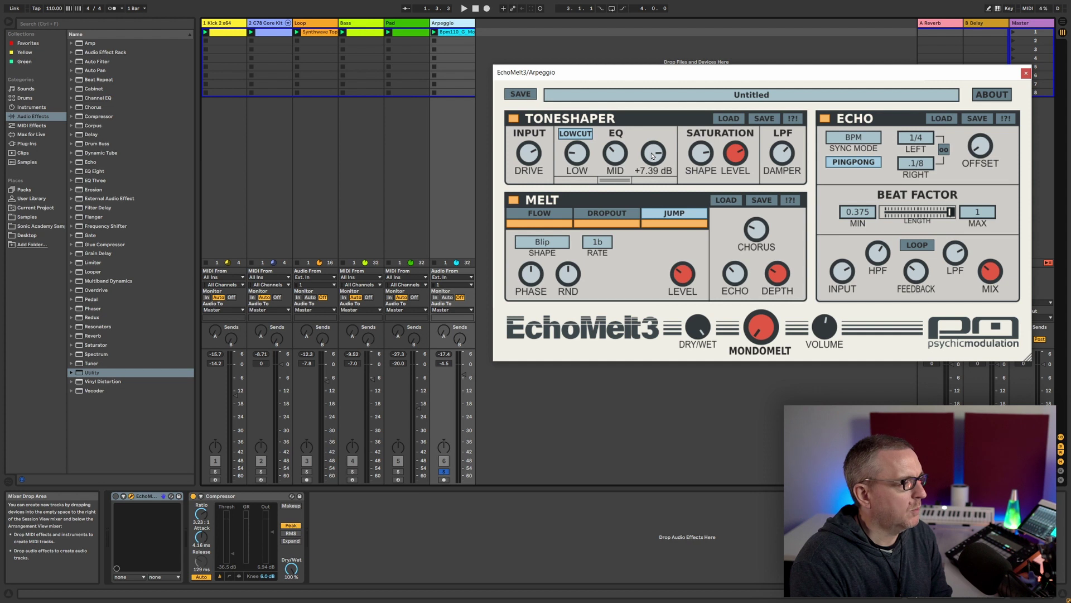
pyautogui.moveTo(793, 158)
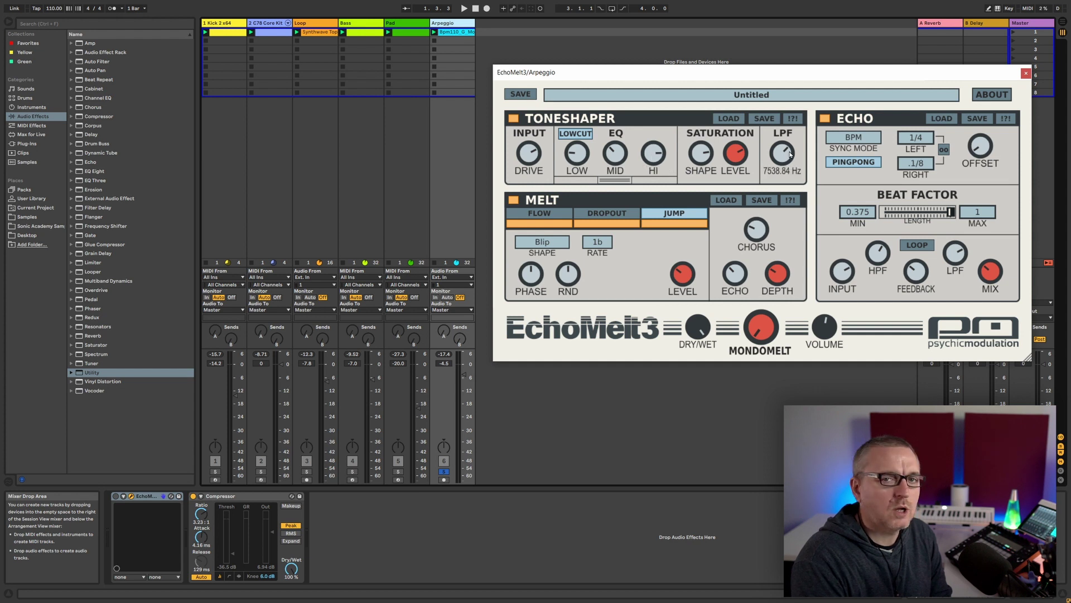
pyautogui.press('space')
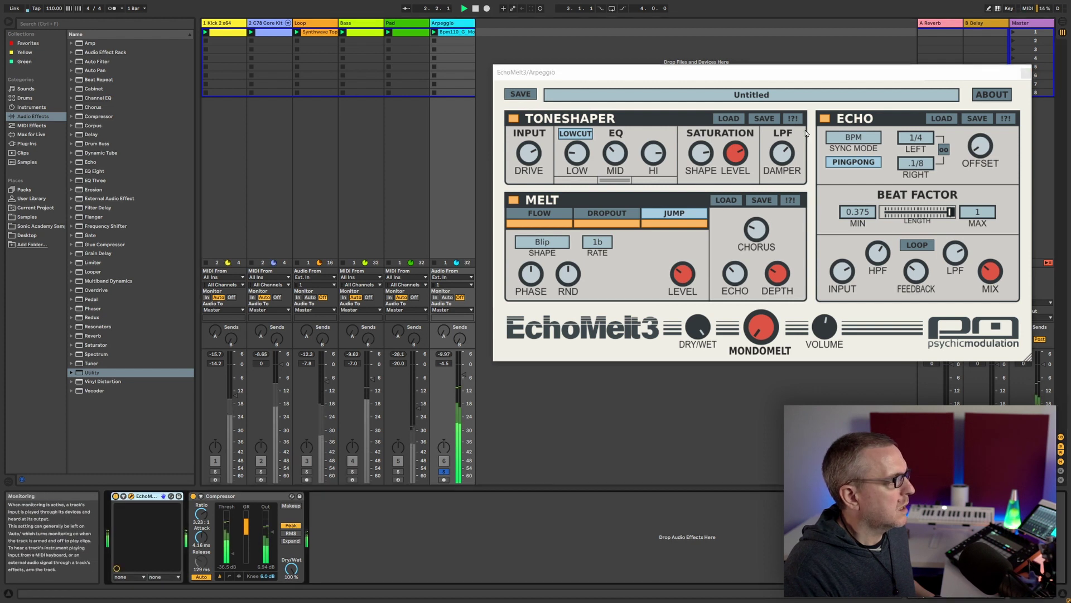
pyautogui.moveTo(790, 150); pyautogui.dragTo(773, 149)
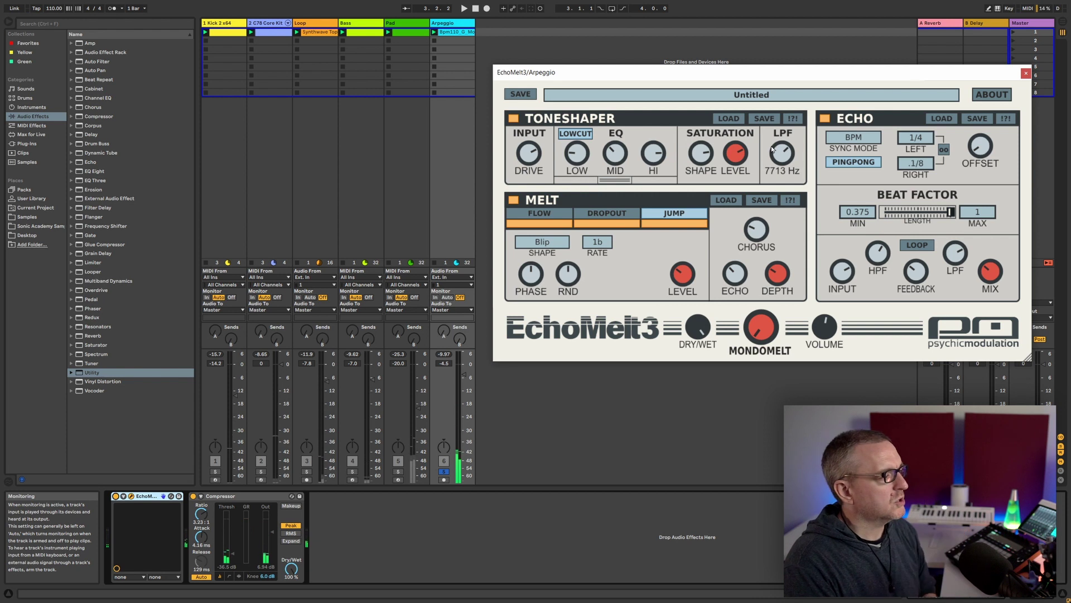
pyautogui.click(539, 213)
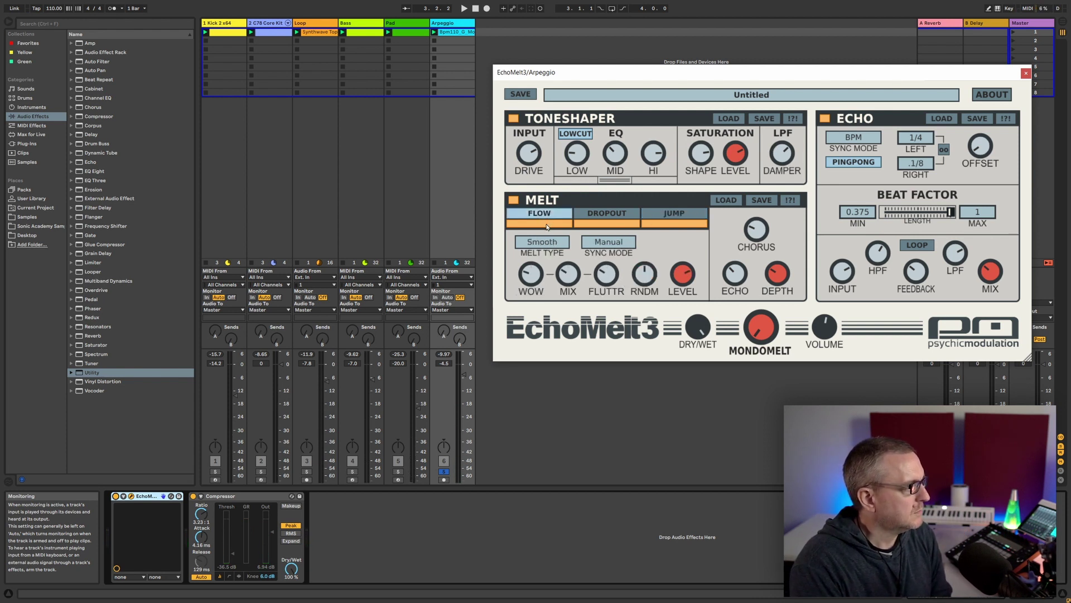
# - View the Melt Dropout settings, then return to Jump mode with Blip shape at 1b rate
pyautogui.click(616, 218)
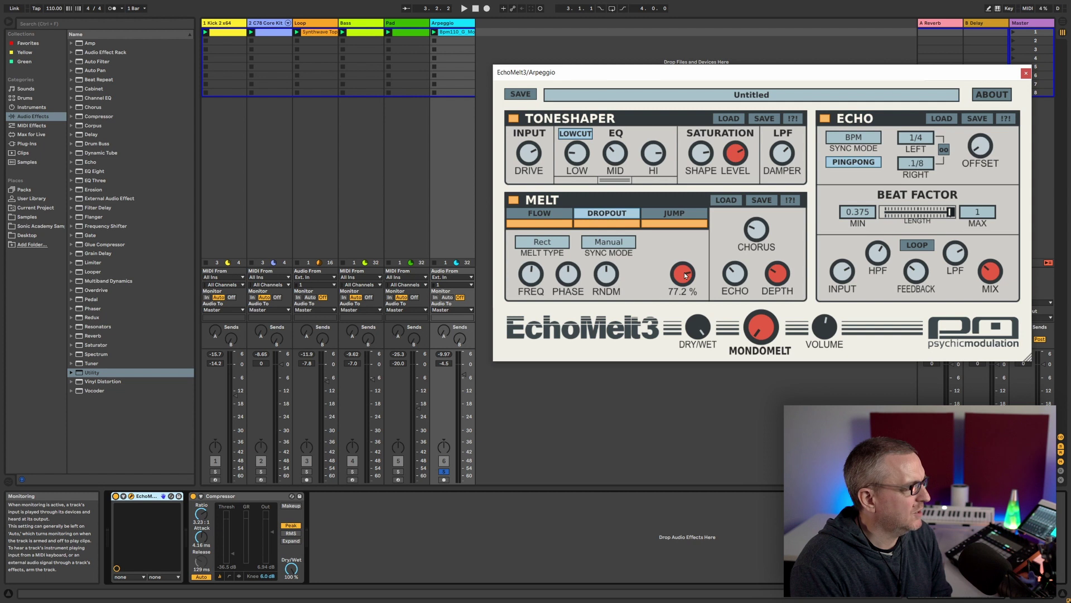
pyautogui.click(675, 213)
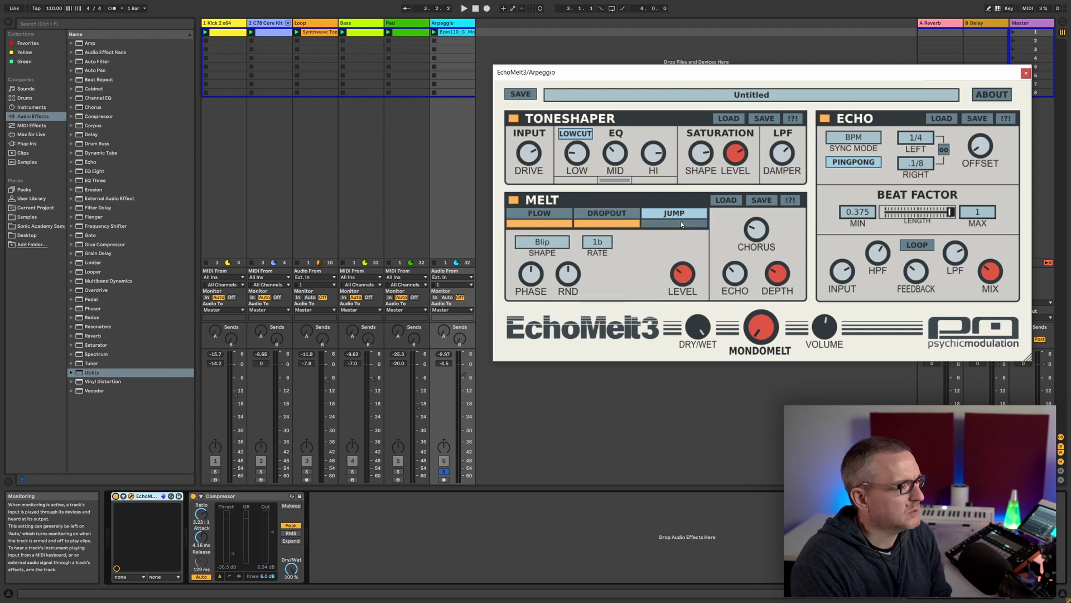
pyautogui.moveTo(761, 232)
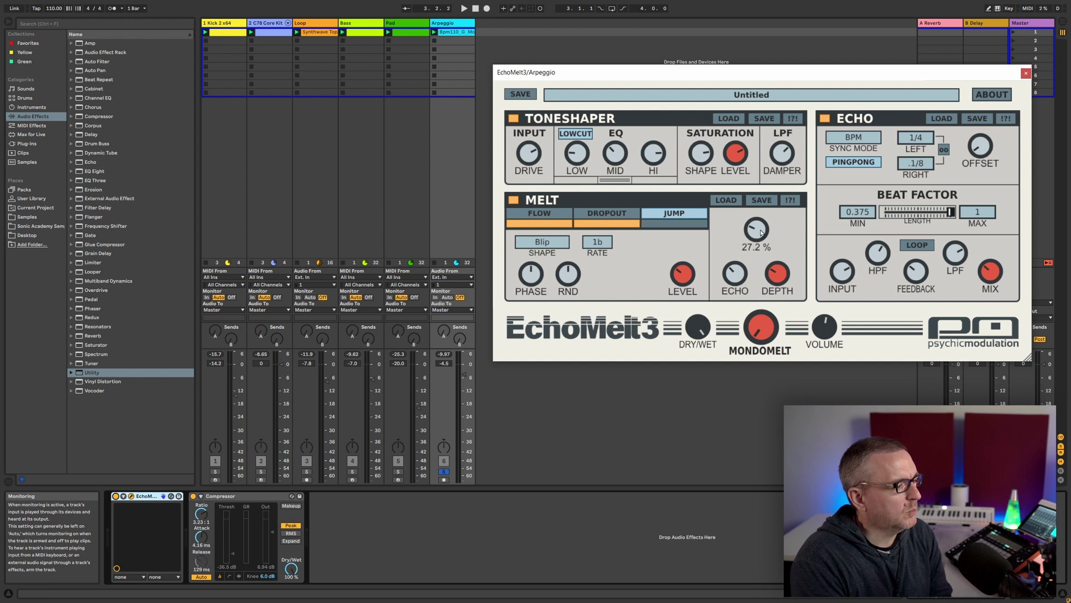
pyautogui.moveTo(745, 279)
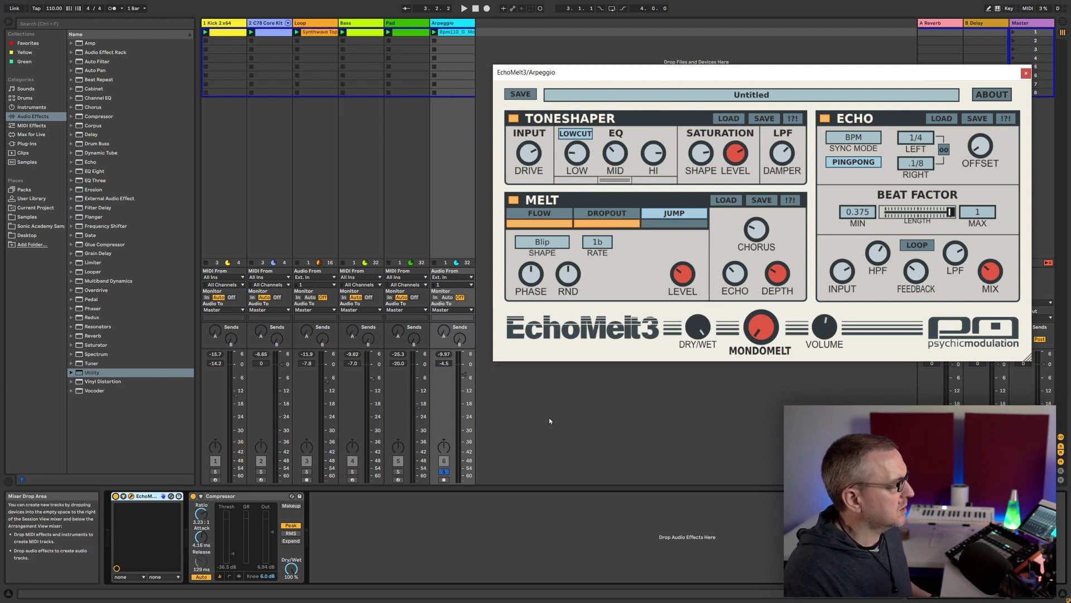
# - Play the Arpeggio with EchoMelt3 bypassed then re-enabled, and close its plugin window
pyautogui.press('space')
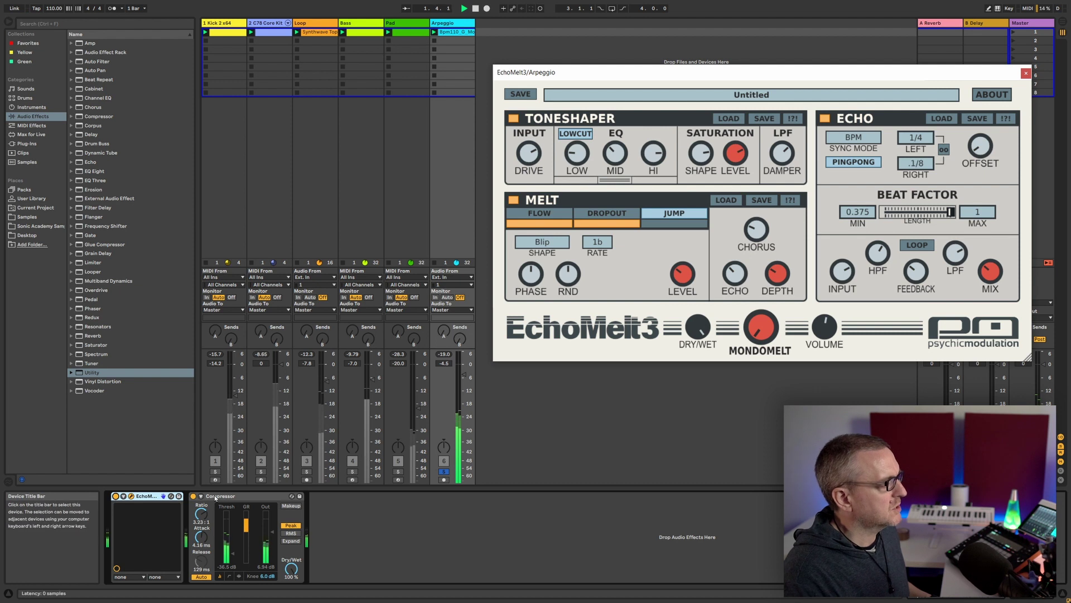
pyautogui.click(116, 496)
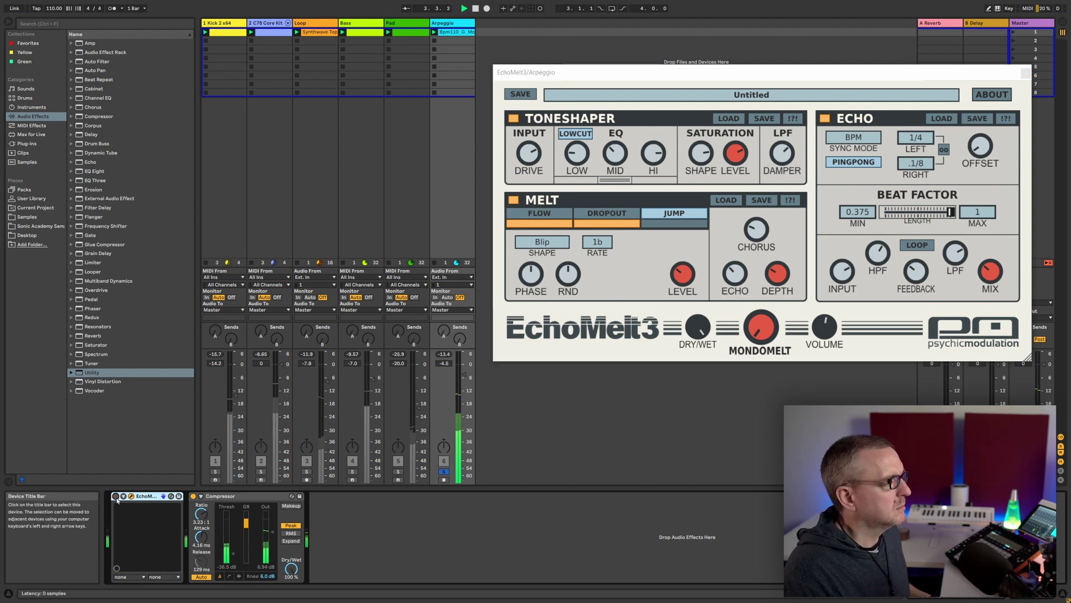
pyautogui.click(116, 496)
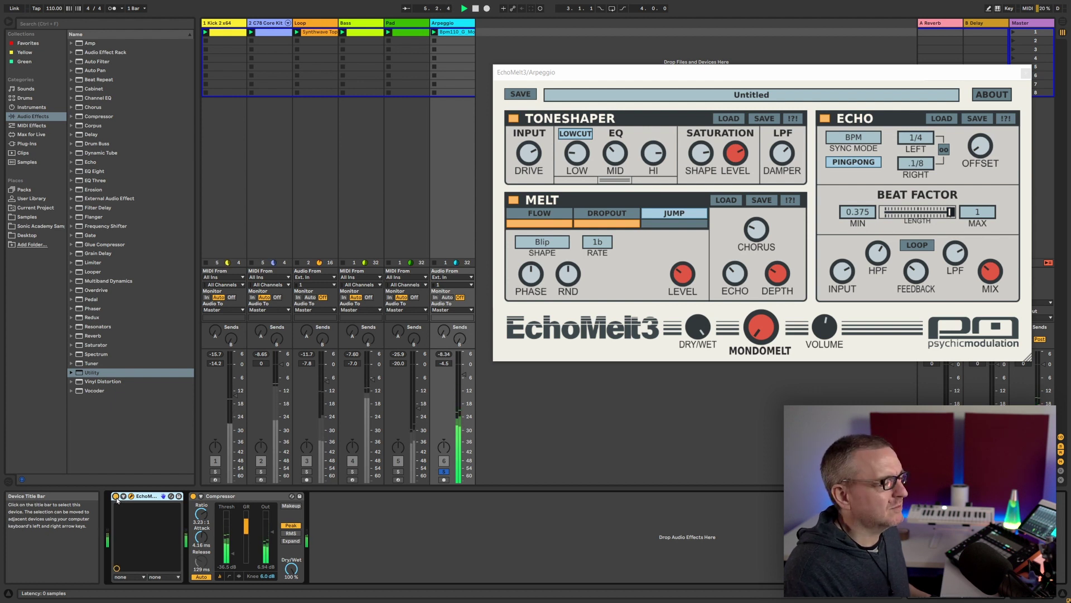
pyautogui.click(763, 342)
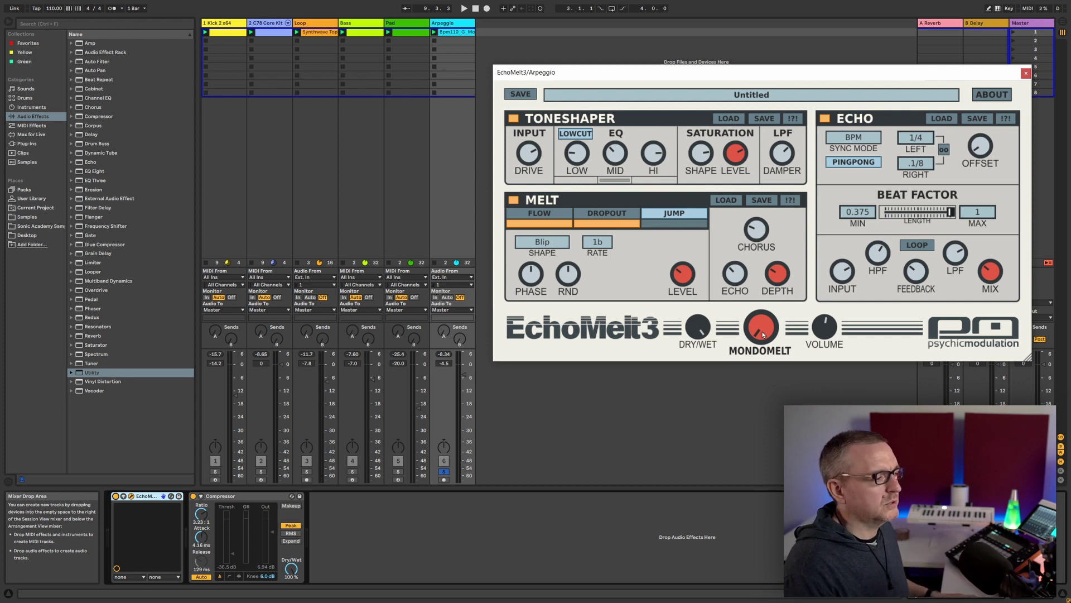
pyautogui.press('space')
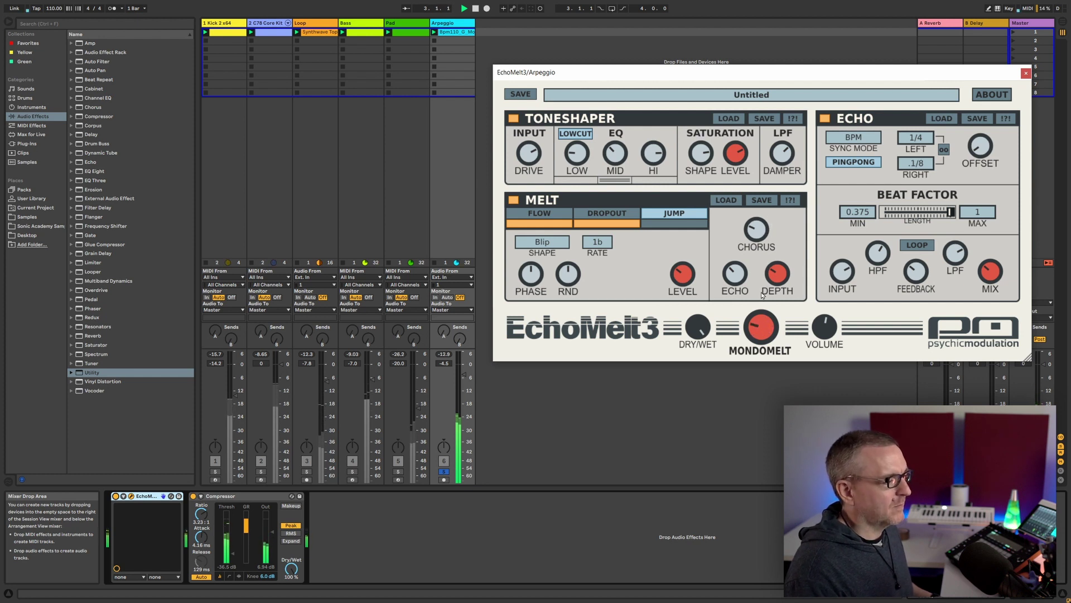
pyautogui.press('space')
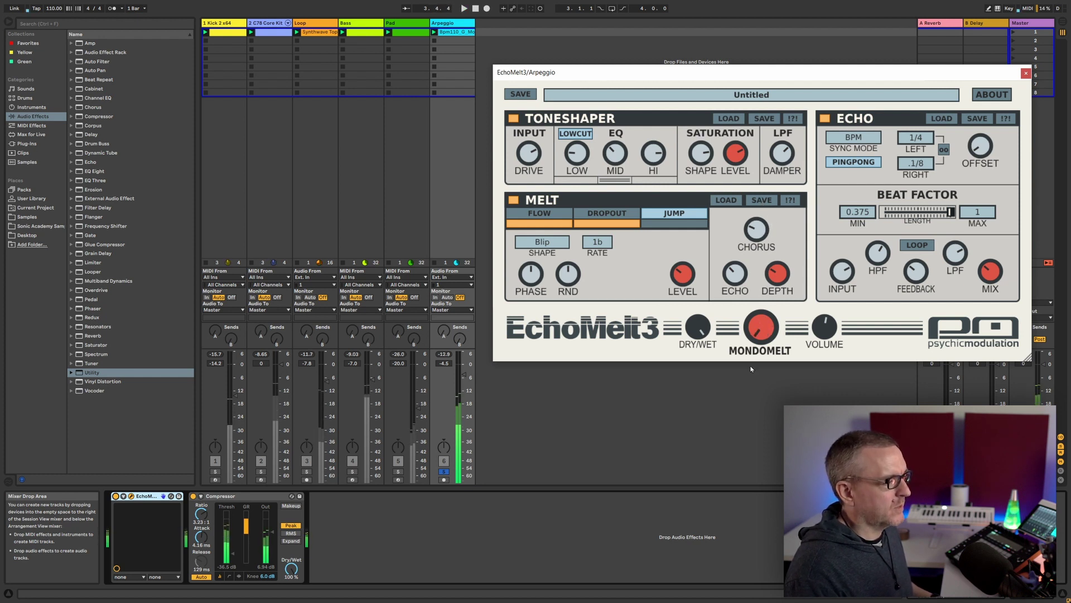
pyautogui.click(1025, 73)
# - Unsolo the Arpeggio, check the Pad, Bass and Loop devices, then select C78 Core Kit
pyautogui.click(444, 472)
pyautogui.press('space')
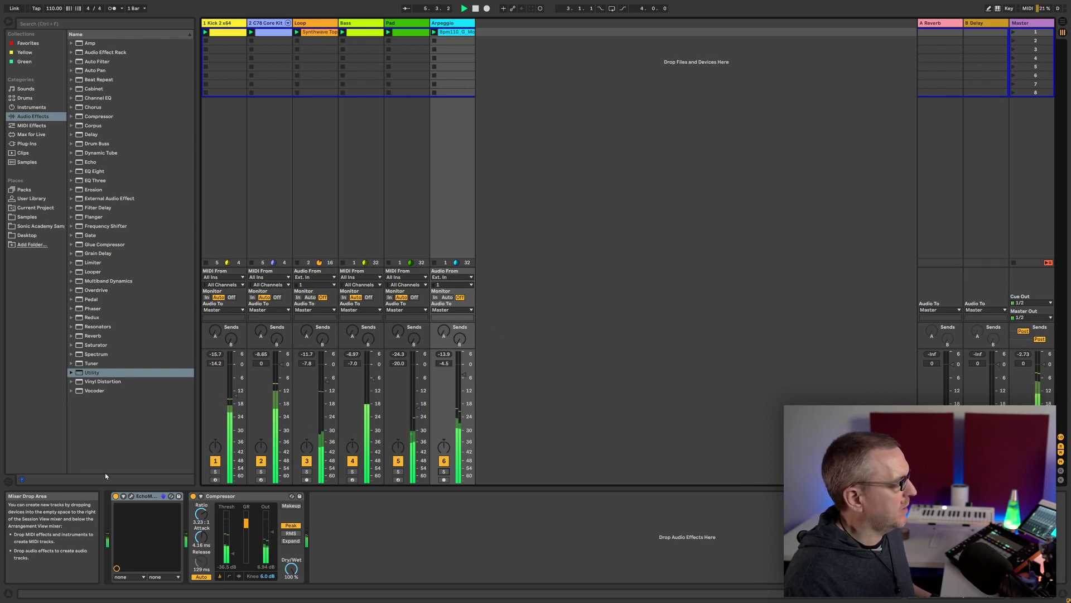
pyautogui.click(387, 66)
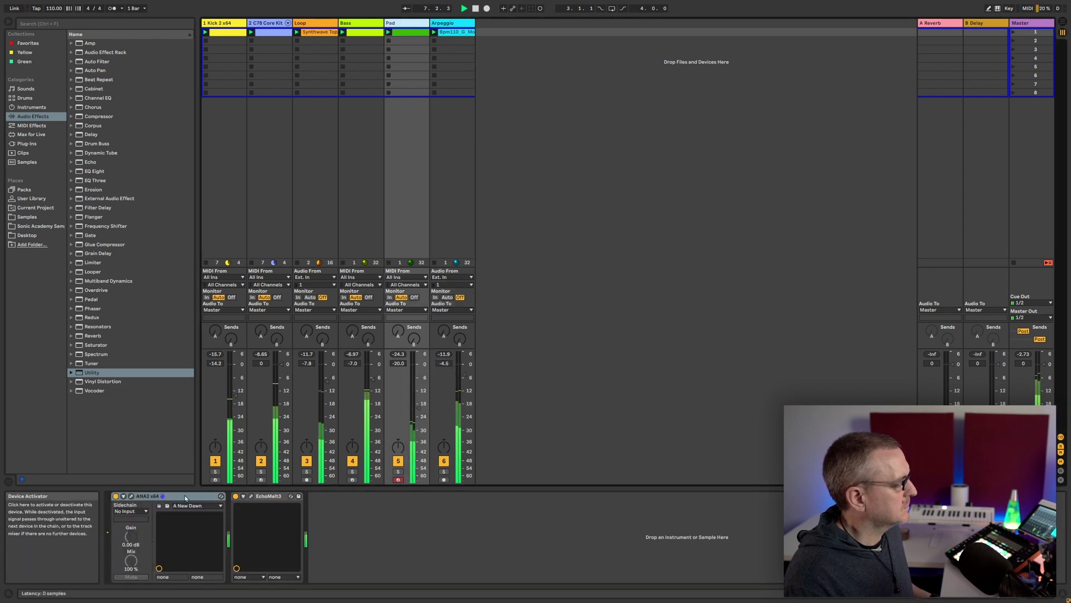
pyautogui.click(357, 23)
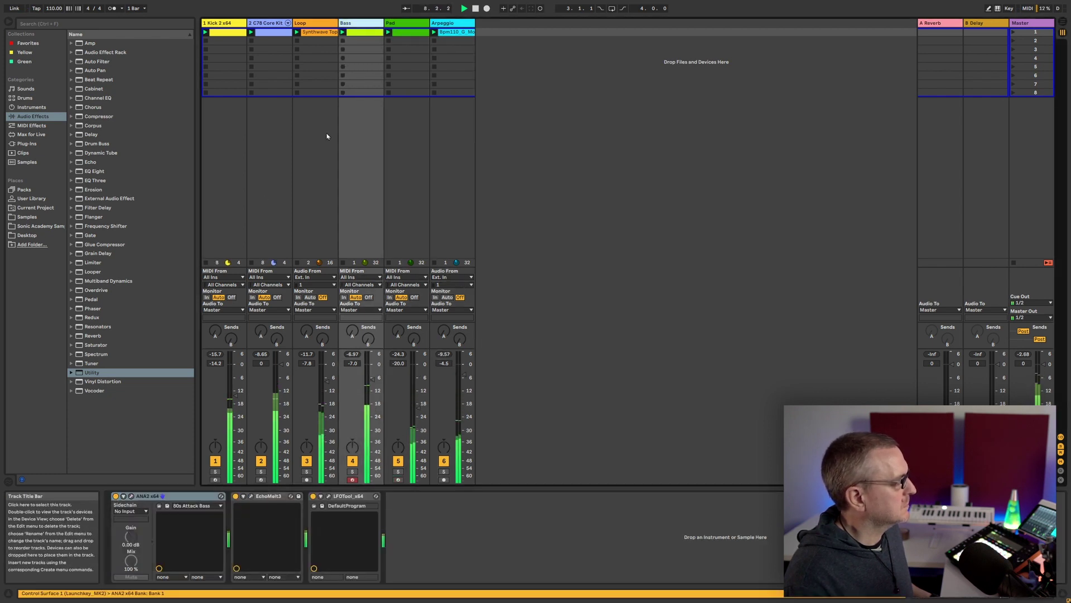
pyautogui.click(318, 75)
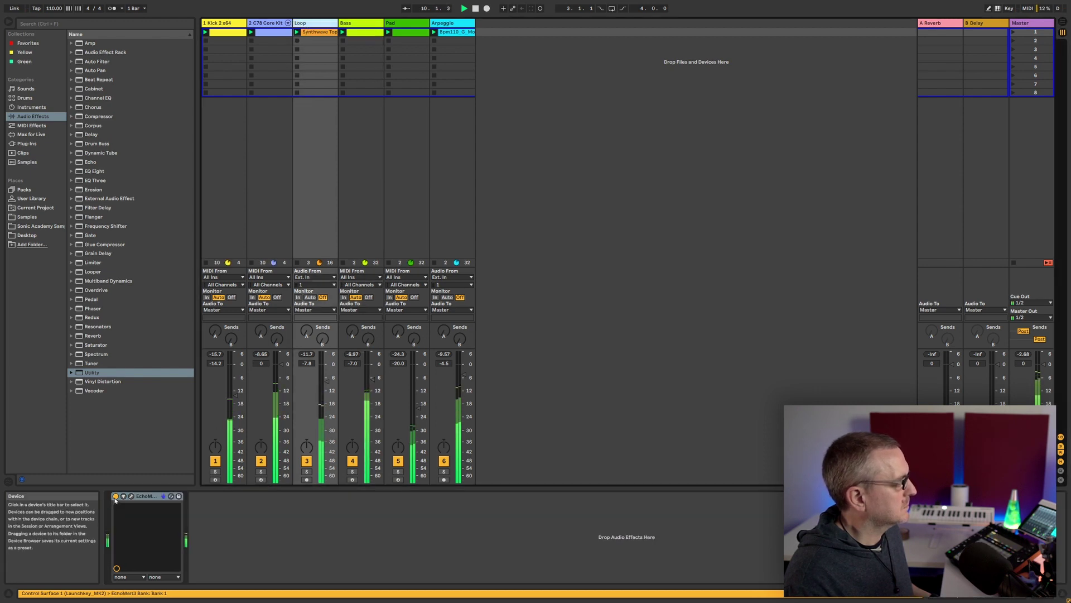
pyautogui.press('Left')
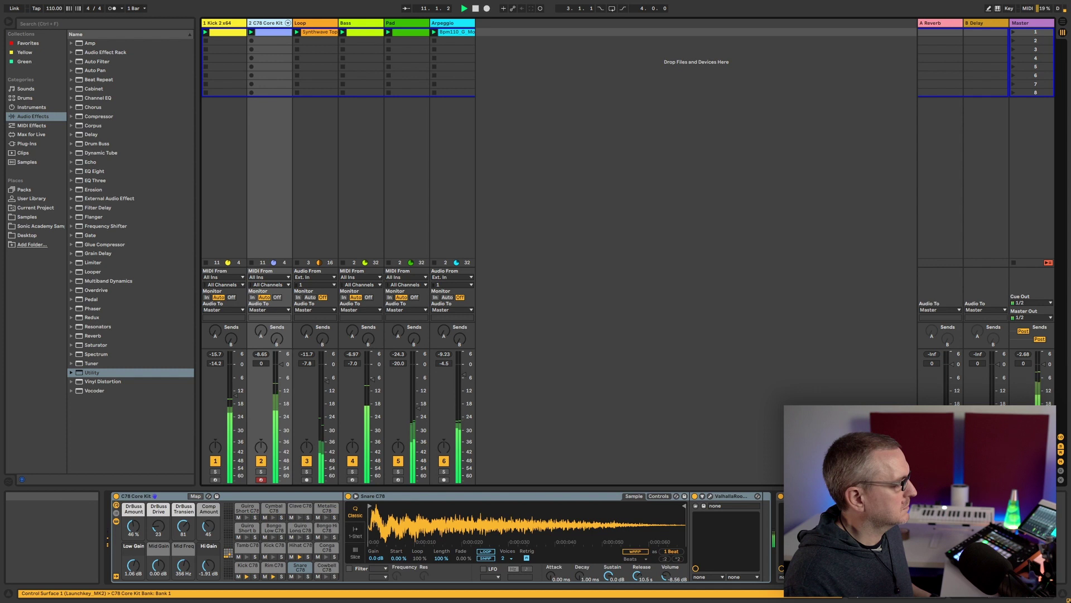